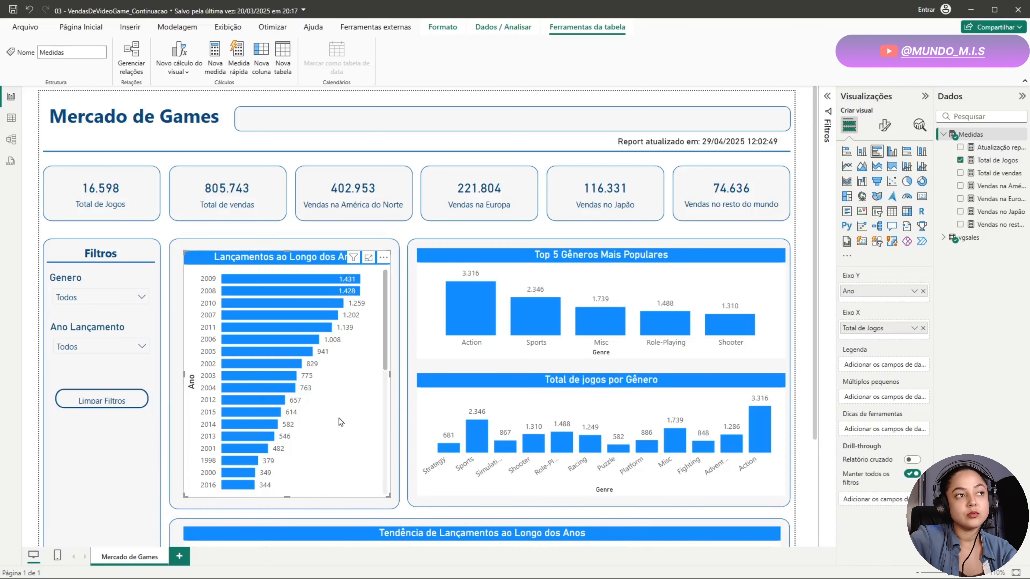
# Check the last years in the Lançamentos ao Longo dos Anos chart and switch to the VendasDeVideoGame_xxx_Completa report with its side panes collapsed.
pyautogui.click(392, 316)
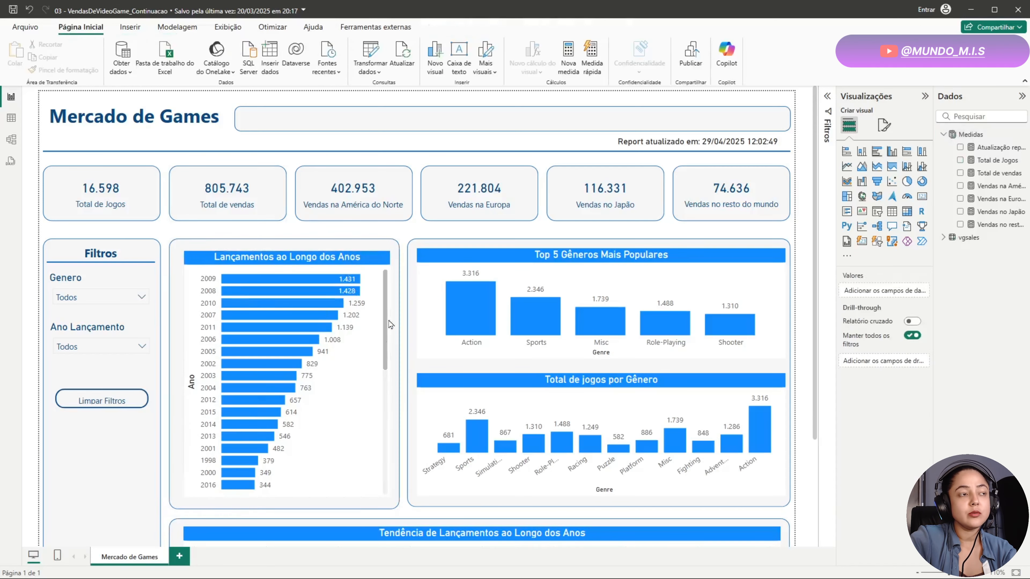
pyautogui.moveTo(385, 317); pyautogui.dragTo(382, 493)
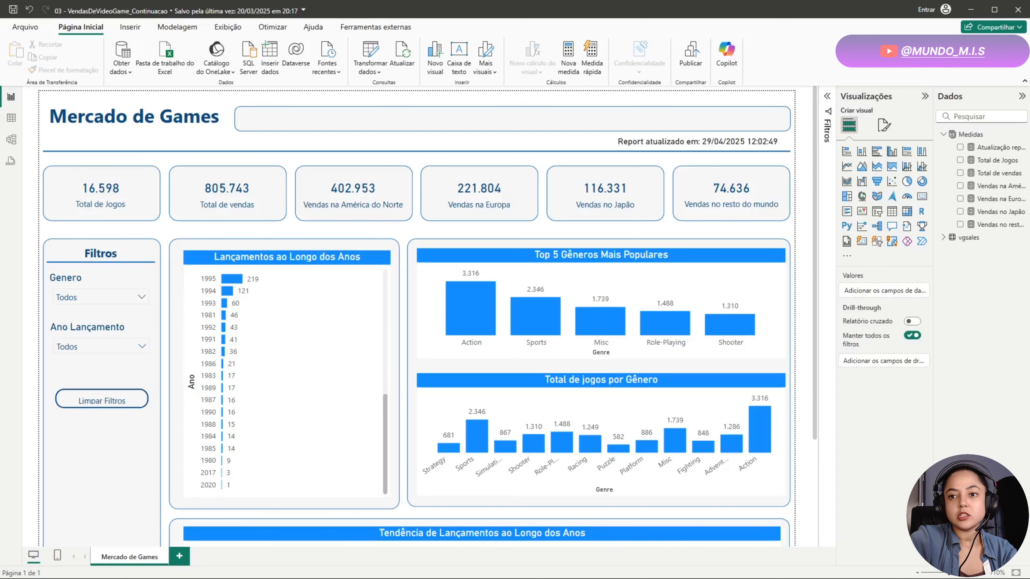
pyautogui.moveTo(1029, 41); pyautogui.dragTo(718, 100)
pyautogui.click(935, 77)
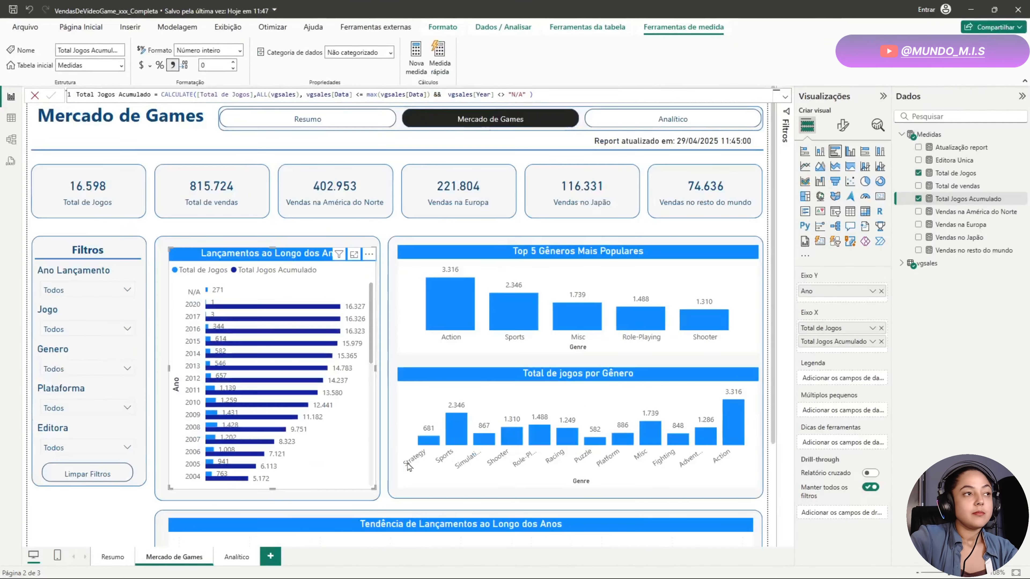
pyautogui.click(882, 96)
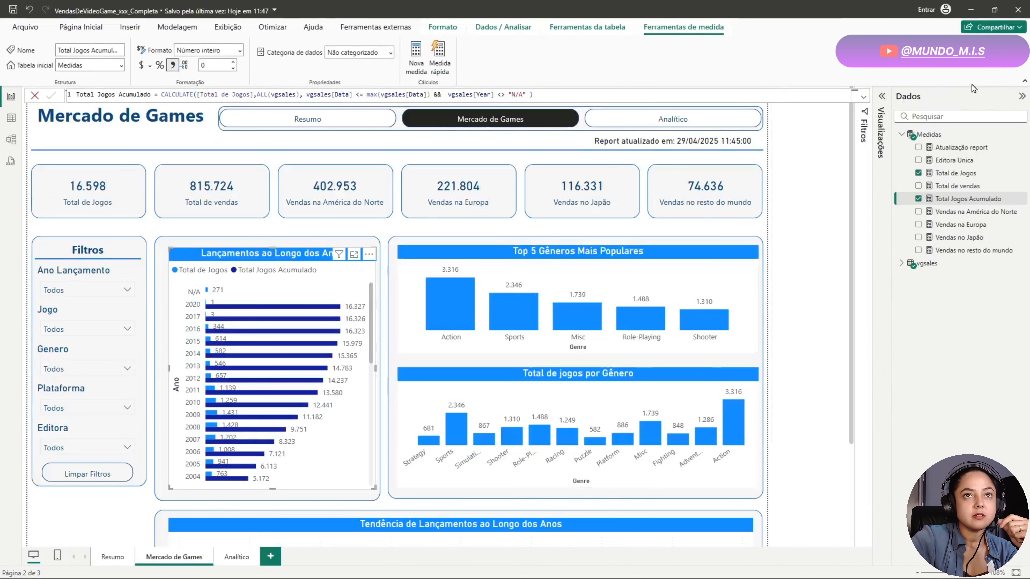
pyautogui.click(1021, 97)
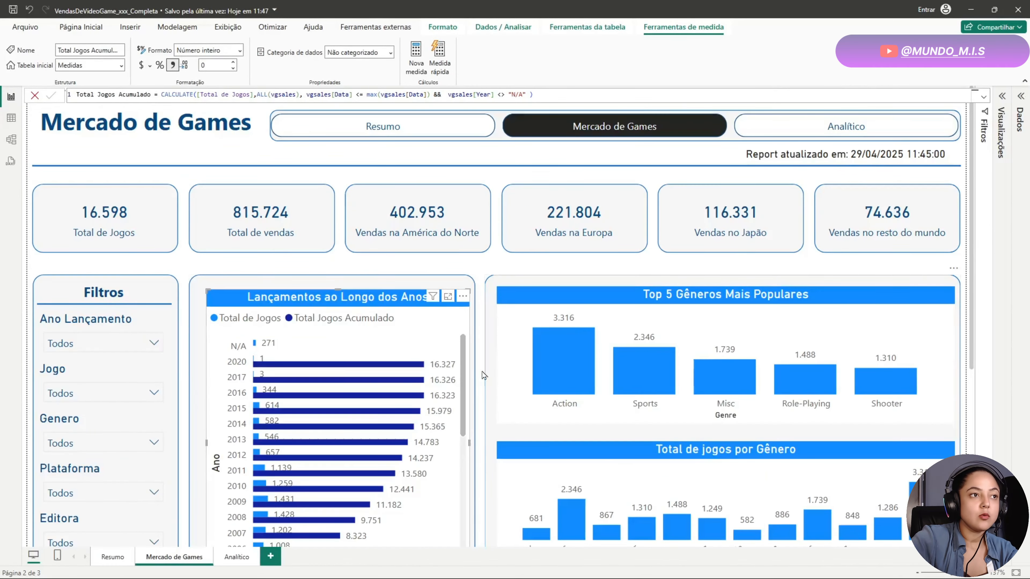
# Examine the Total de Jogos and Total Jogos Acumulado bars across all years in the completed report's Lançamentos ao Longo dos Anos chart.
pyautogui.scroll(-1, 518, 404)
pyautogui.scroll(-3, 518, 404)
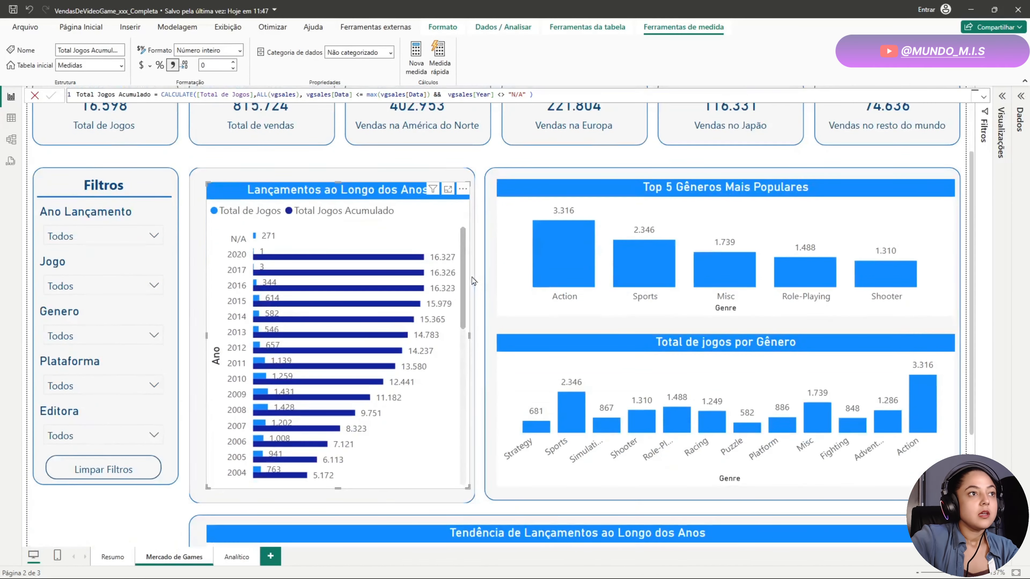
pyautogui.scroll(-3, 449, 385)
pyautogui.scroll(-3, 449, 384)
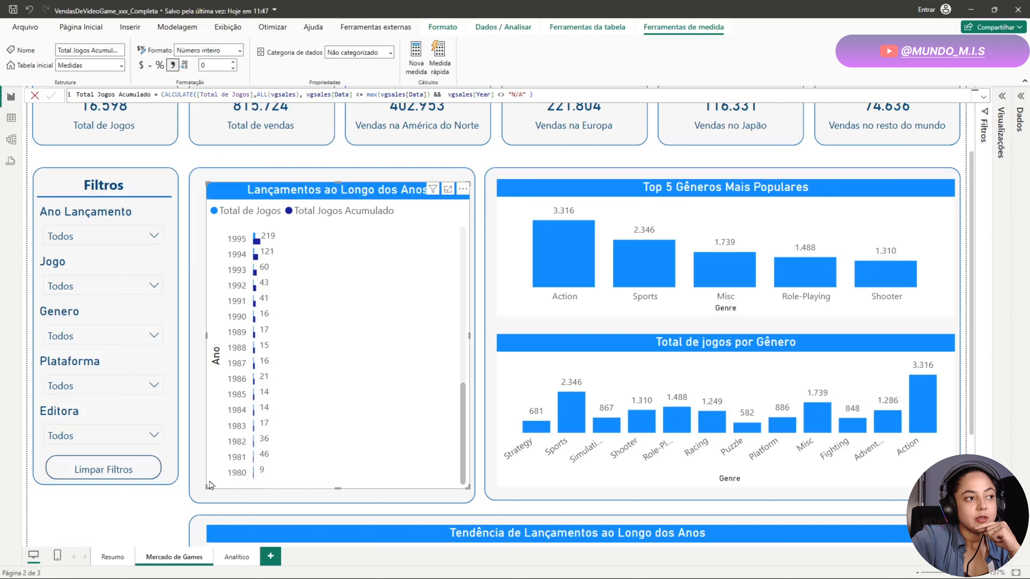
pyautogui.click(168, 515)
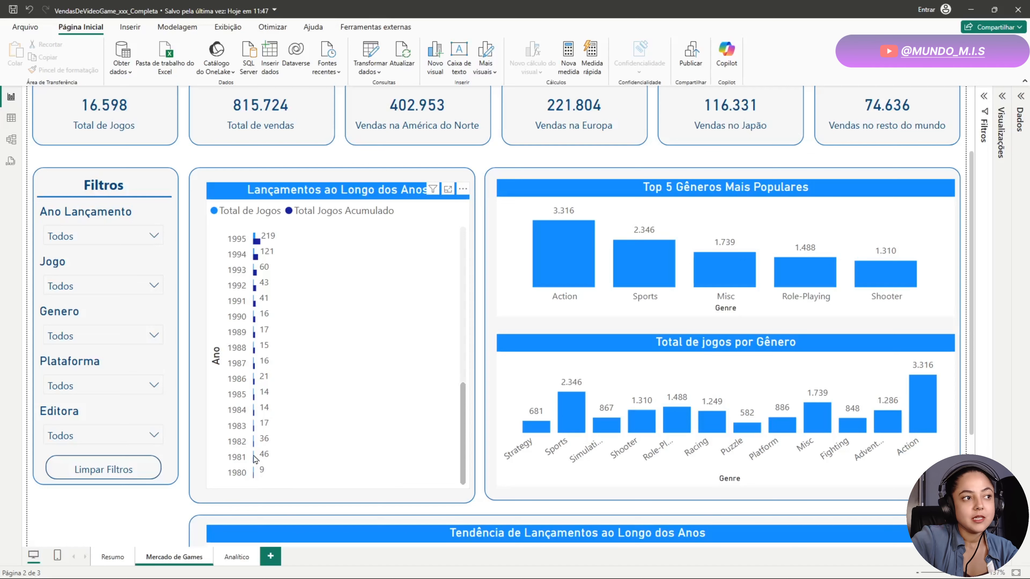
pyautogui.scroll(5, 310, 444)
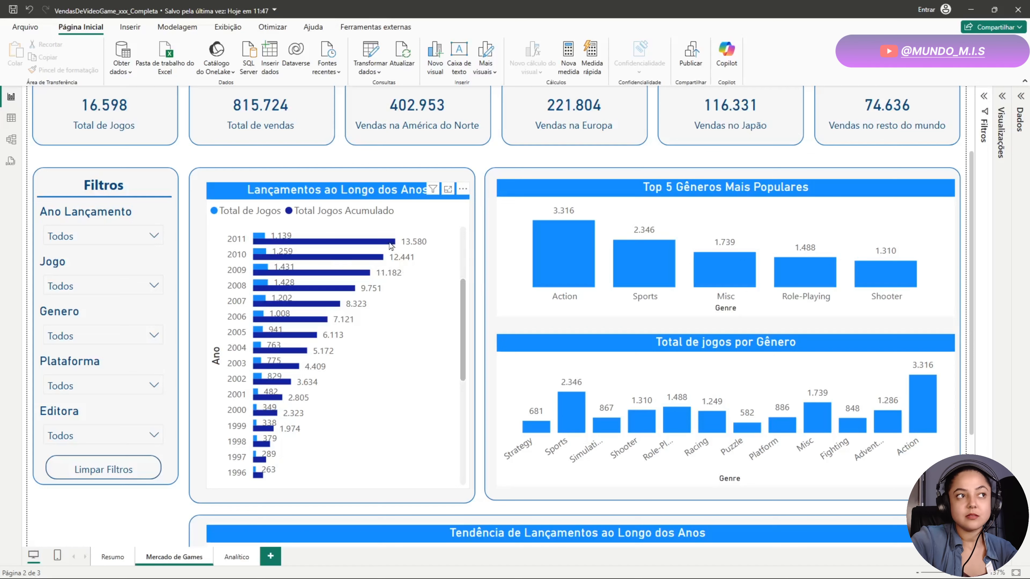
pyautogui.scroll(3, 383, 391)
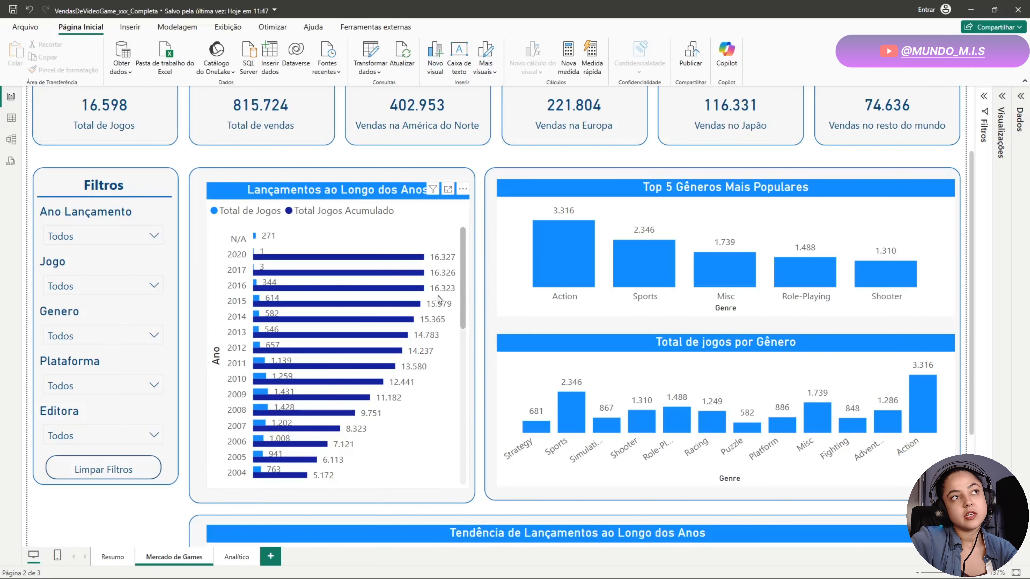
pyautogui.scroll(2, 490, 175)
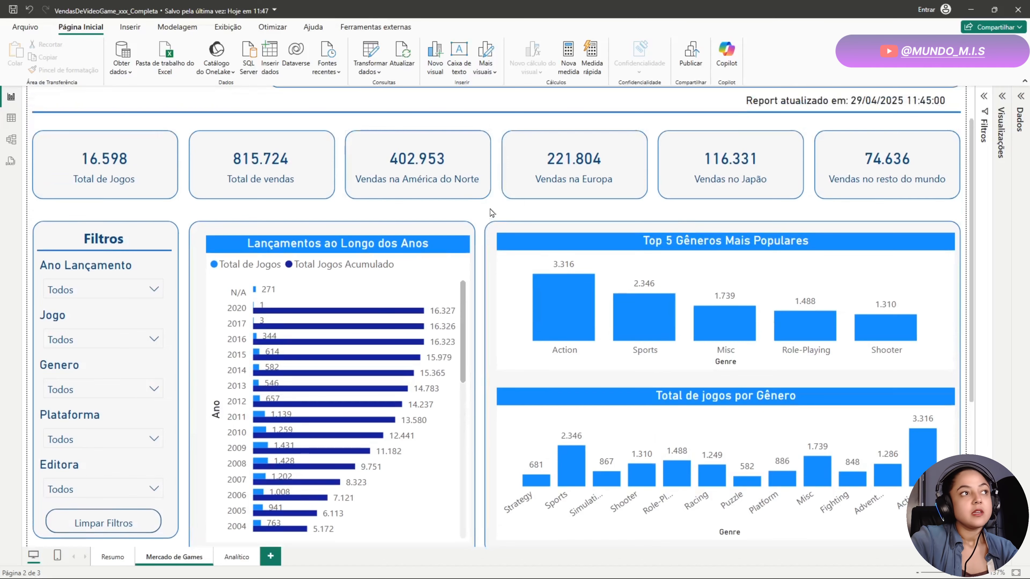
pyautogui.scroll(-2, 492, 212)
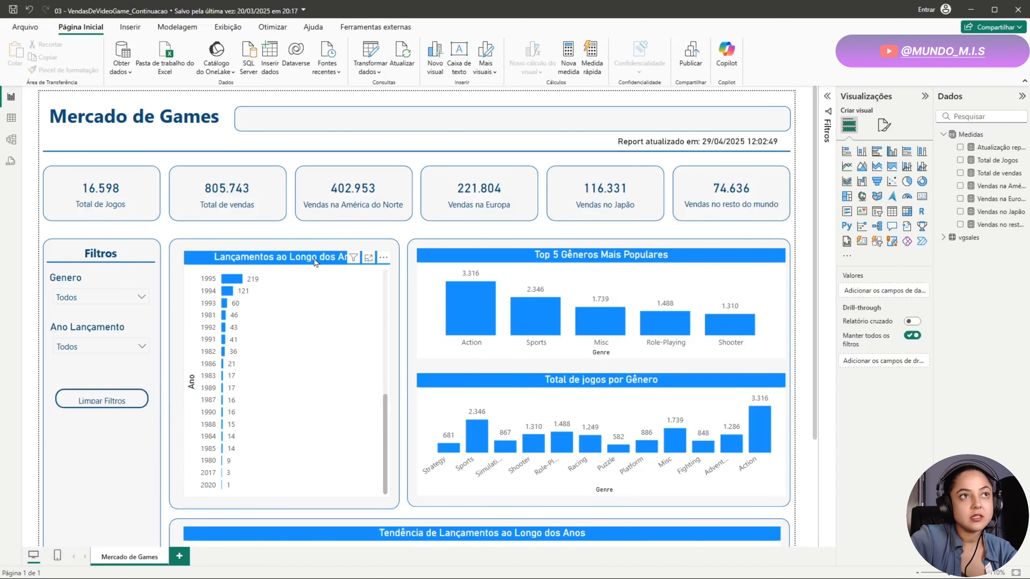
# In 03 - VendasDeVideoGame_Continuacao, copy the Lançamentos ao Longo dos Anos chart onto a new page and place it near the page's left edge.
pyautogui.click(291, 363)
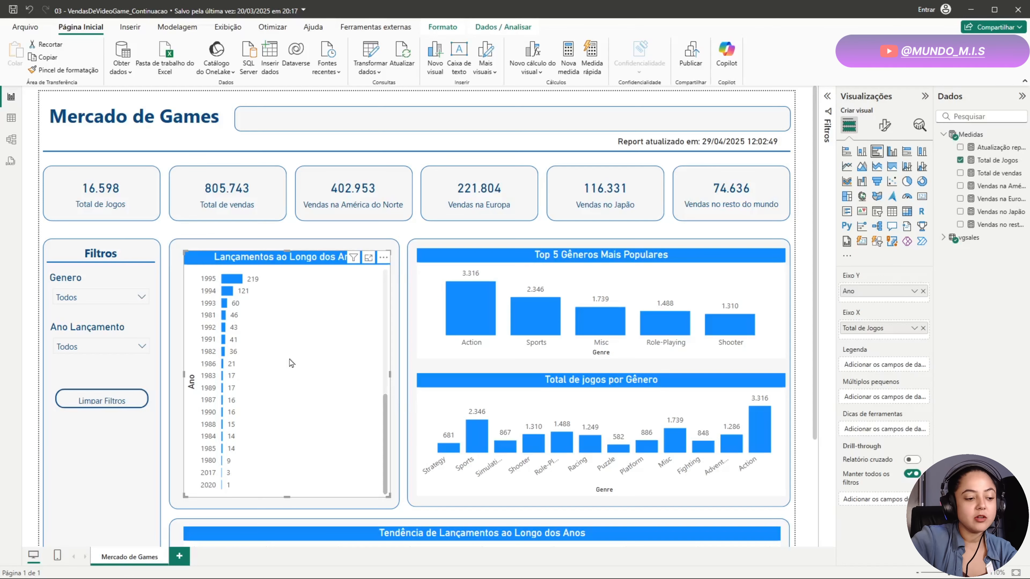
pyautogui.hotkey('ctrl', 'c')
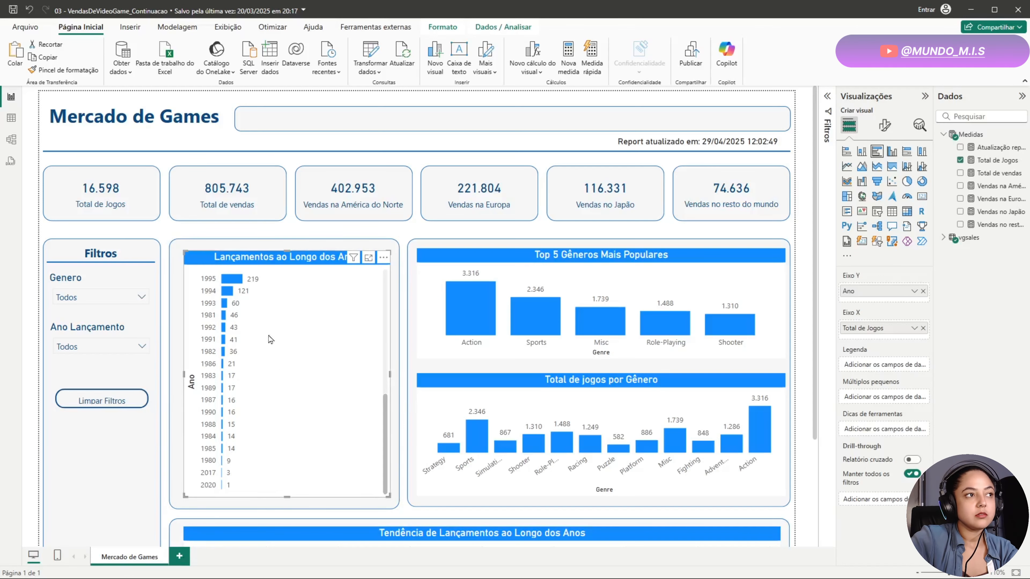
pyautogui.click(182, 560)
pyautogui.hotkey('ctrl', 'v')
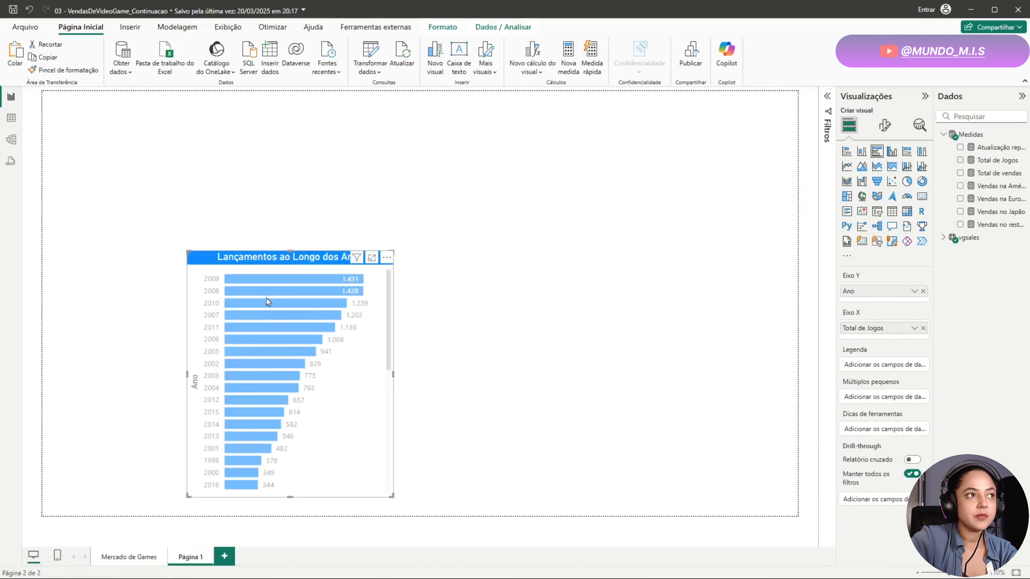
pyautogui.moveTo(345, 404); pyautogui.dragTo(216, 351)
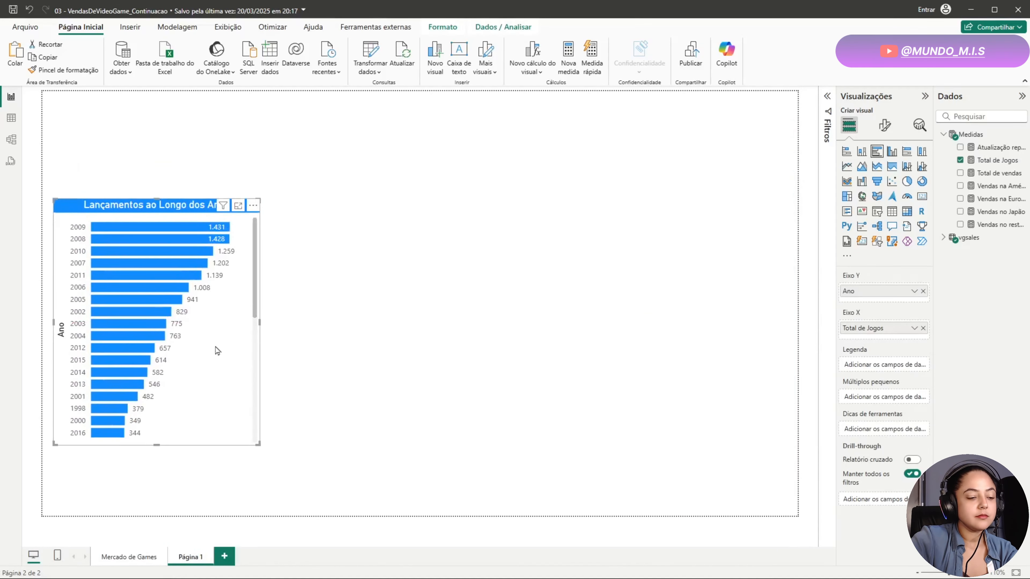
# Paste a second copy of the chart beside the first, widen it across the page and convert it to a table.
pyautogui.hotkey('ctrl', 'v')
pyautogui.moveTo(230, 416); pyautogui.dragTo(455, 408)
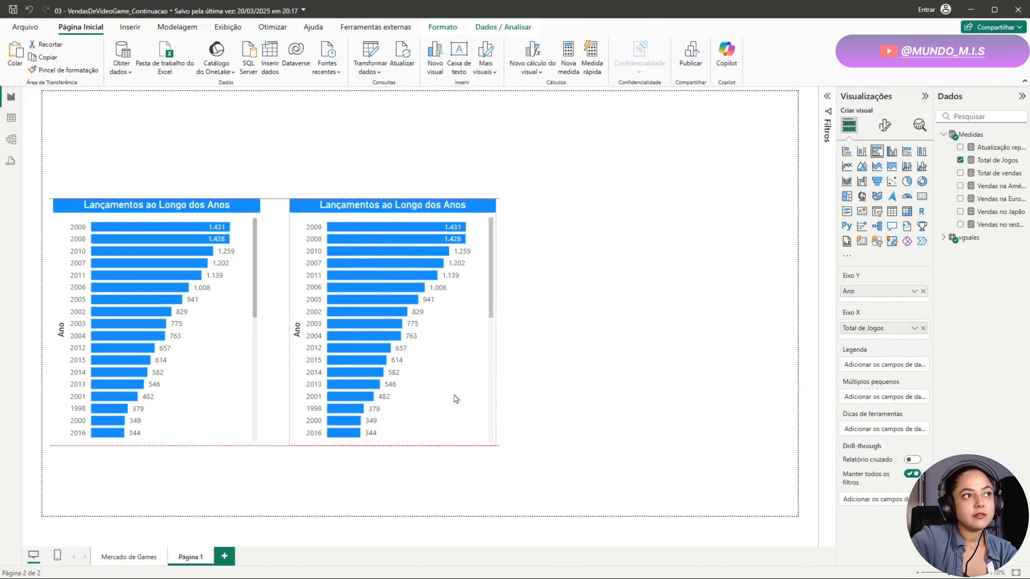
pyautogui.moveTo(495, 322); pyautogui.dragTo(753, 309)
pyautogui.click(894, 213)
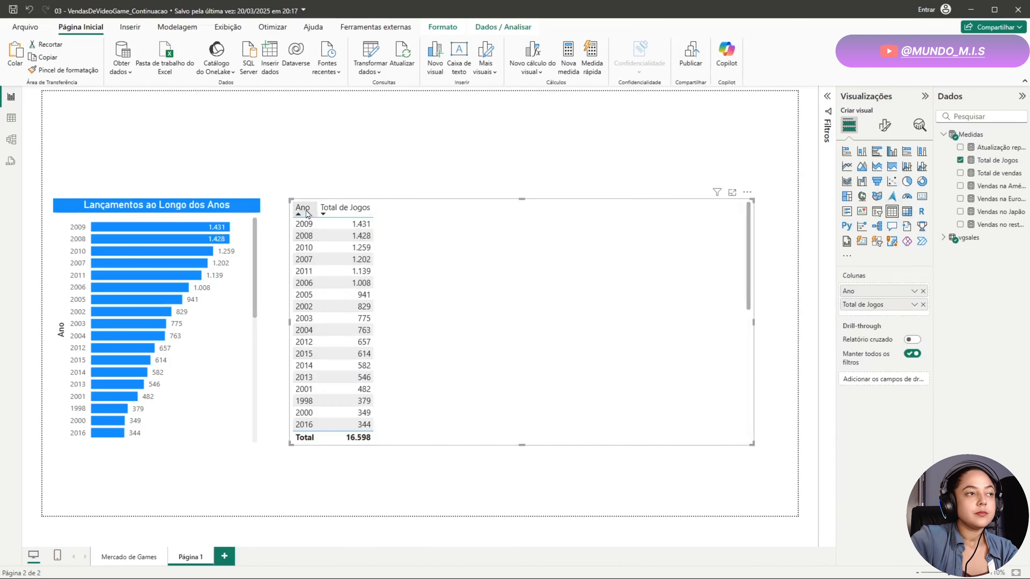
# Sort the table by Ano in descending order and review its yearly Total de Jogos rows.
pyautogui.click(306, 212)
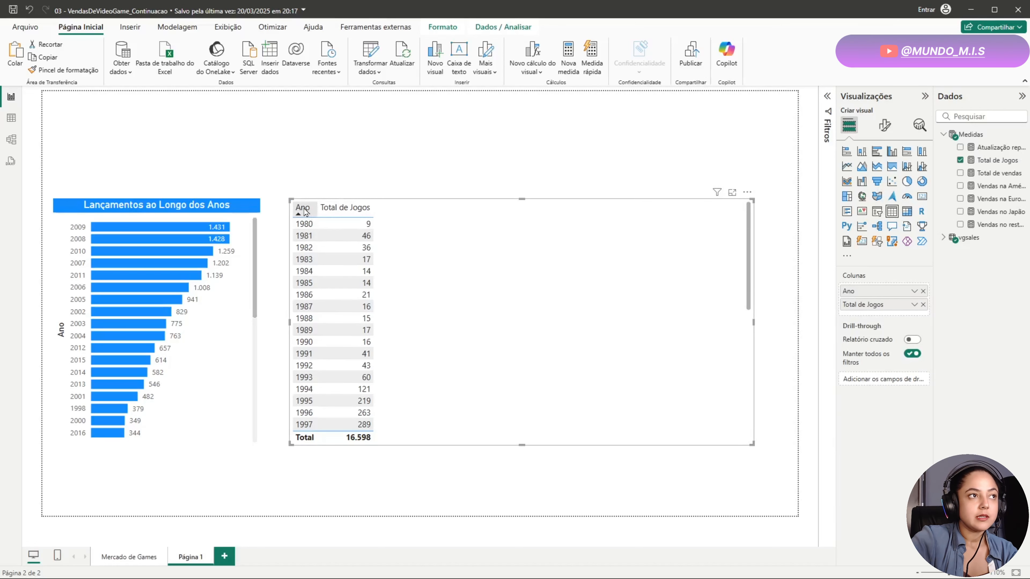
pyautogui.click(304, 212)
pyautogui.scroll(-7, 445, 378)
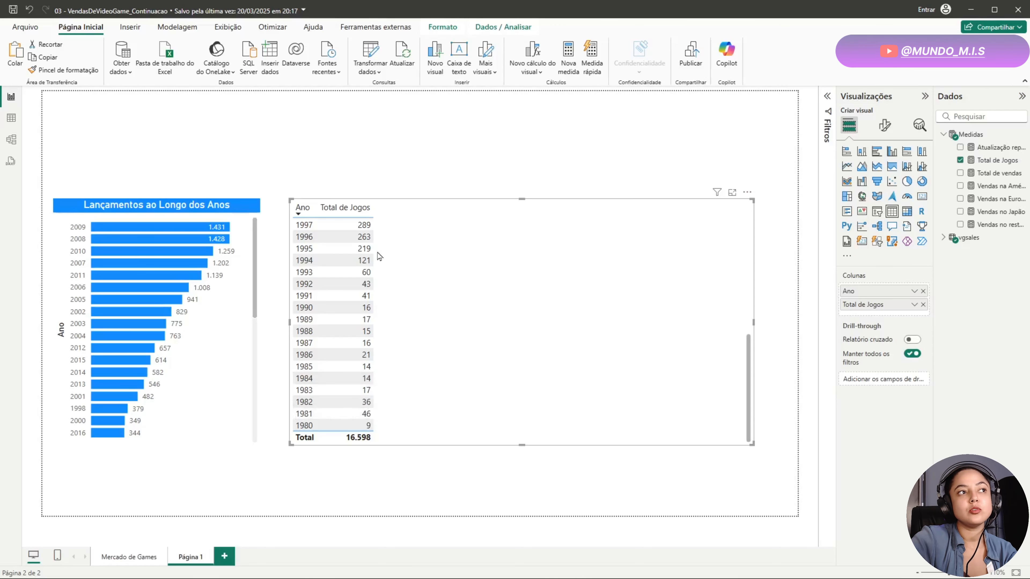
pyautogui.scroll(8, 377, 357)
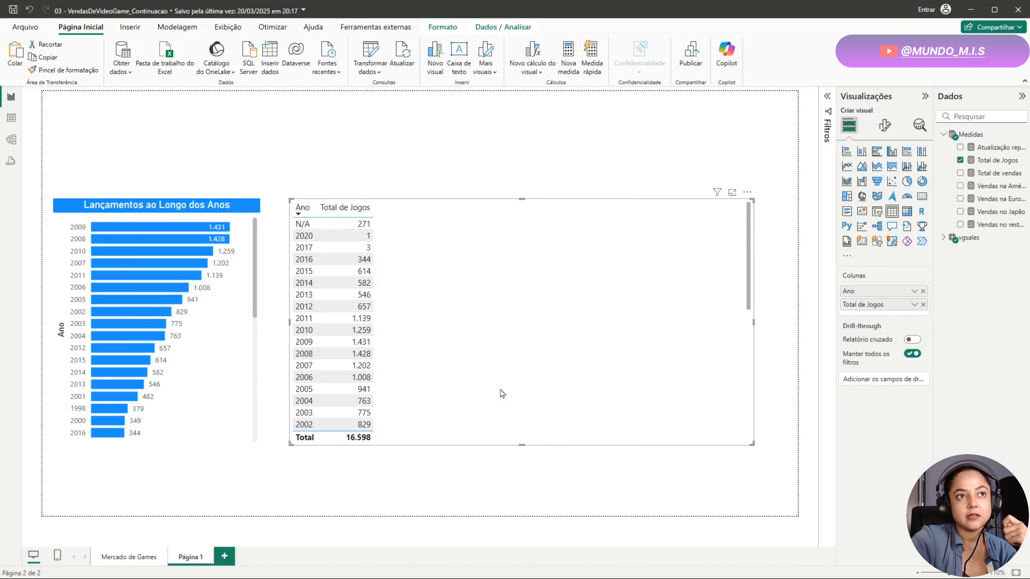
pyautogui.click(665, 163)
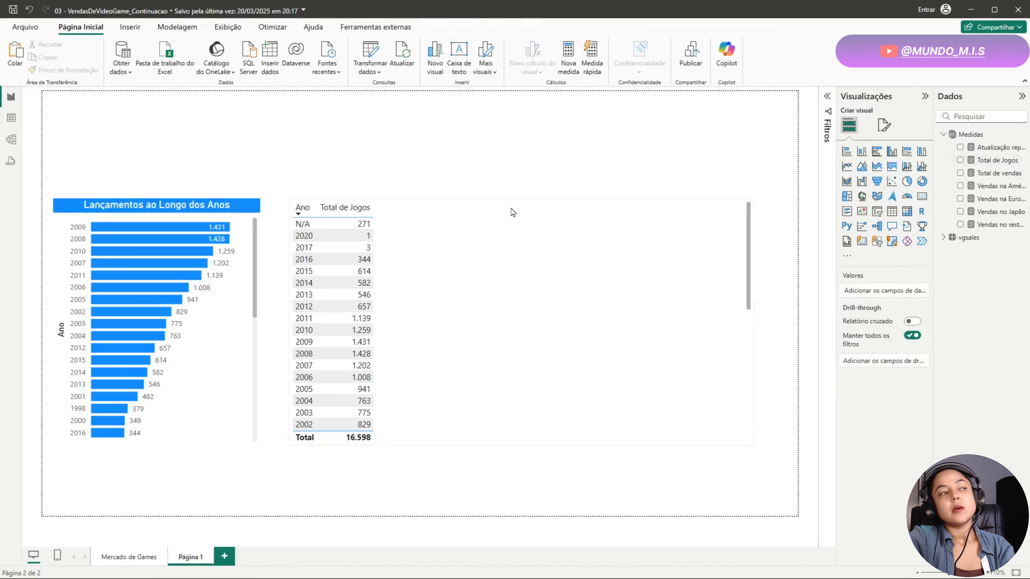
# Create a new measure in the Medidas table and name it Total Jogos Acumulado.
pyautogui.click(992, 136)
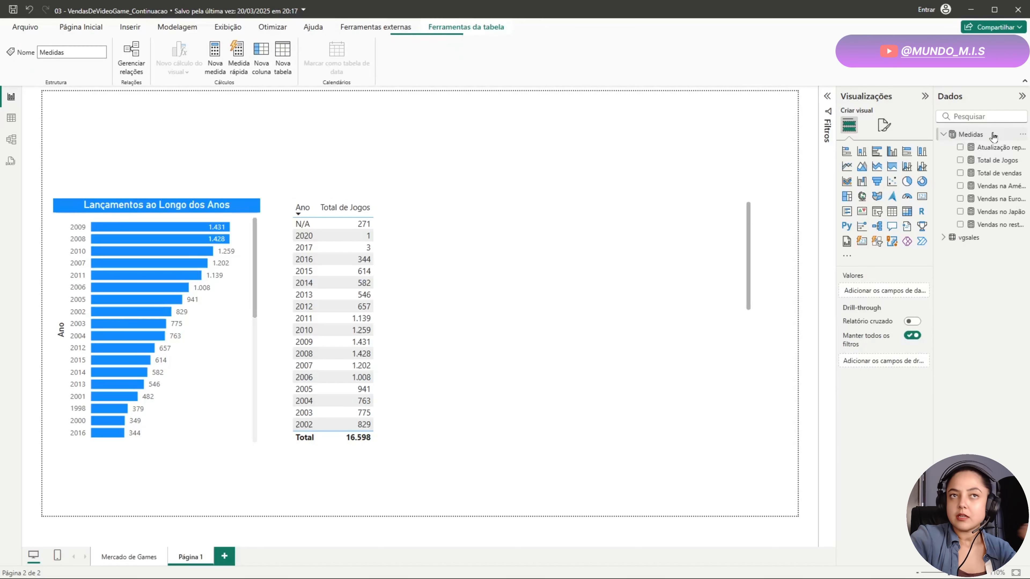
pyautogui.click(215, 53)
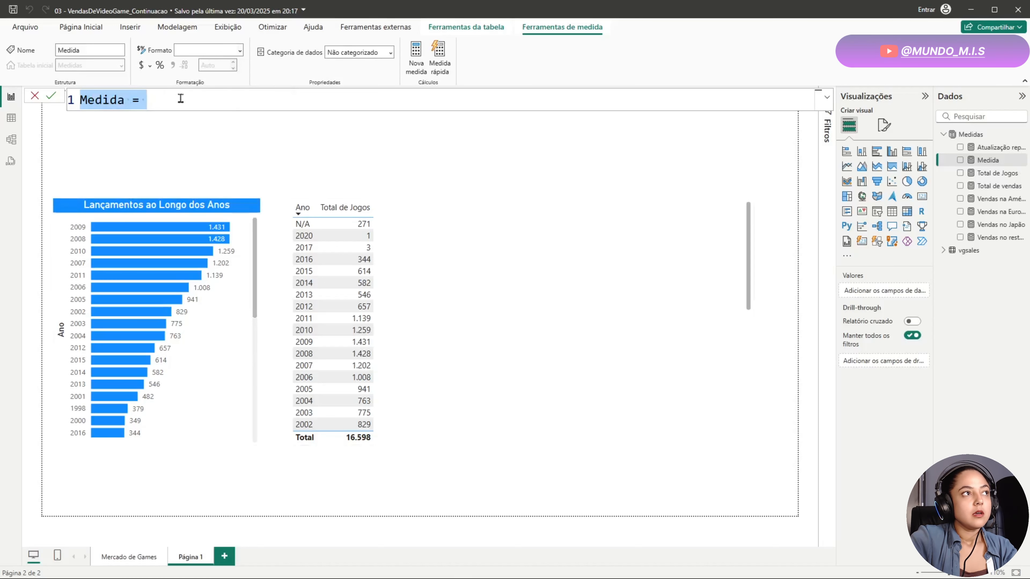
pyautogui.doubleClick(121, 107)
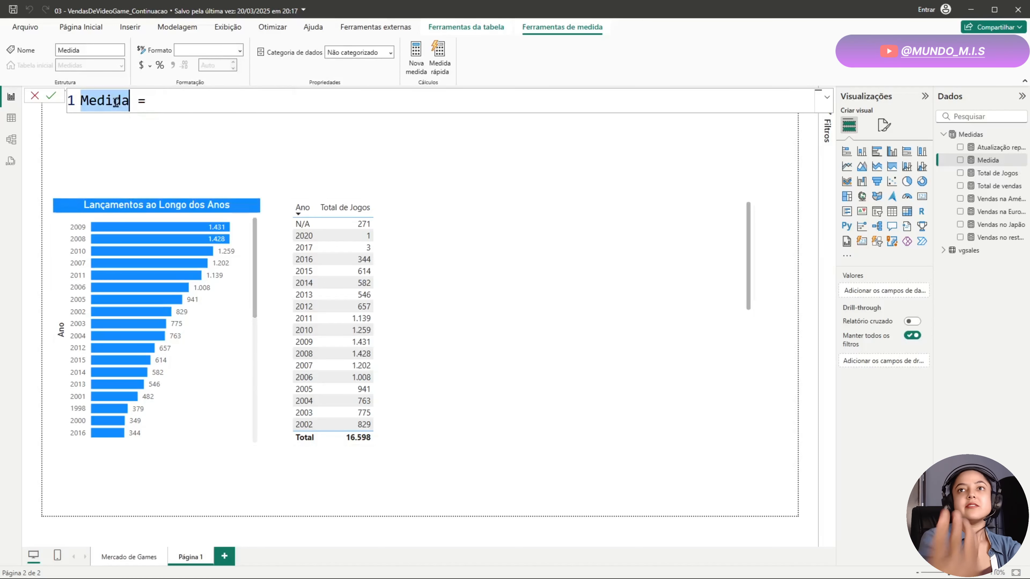
pyautogui.write('Total ')
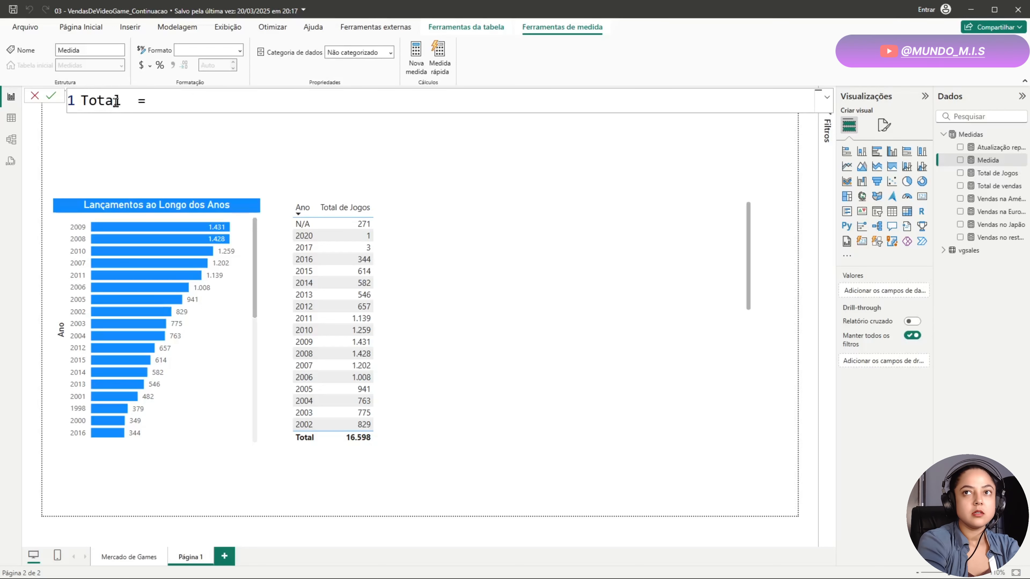
pyautogui.write('Jogos ')
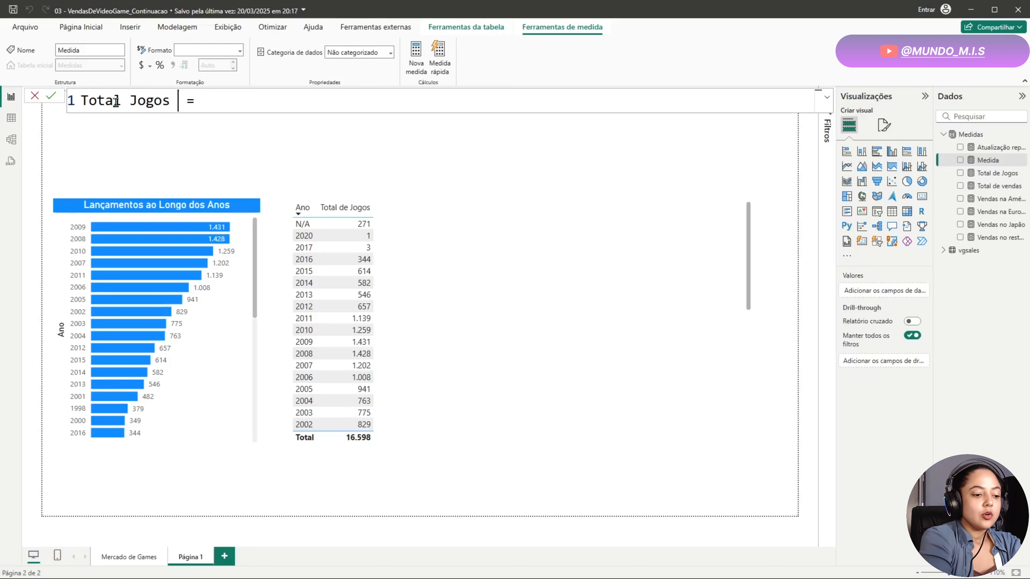
pyautogui.write('Acumul')
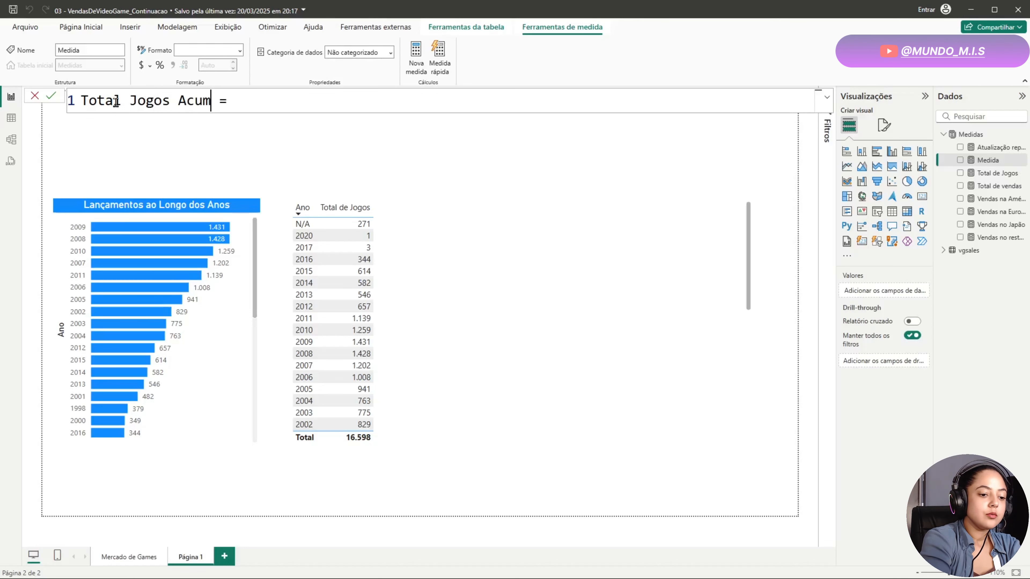
pyautogui.write('ado')
pyautogui.press('Right')
pyautogui.press('Right')
pyautogui.press('Right')
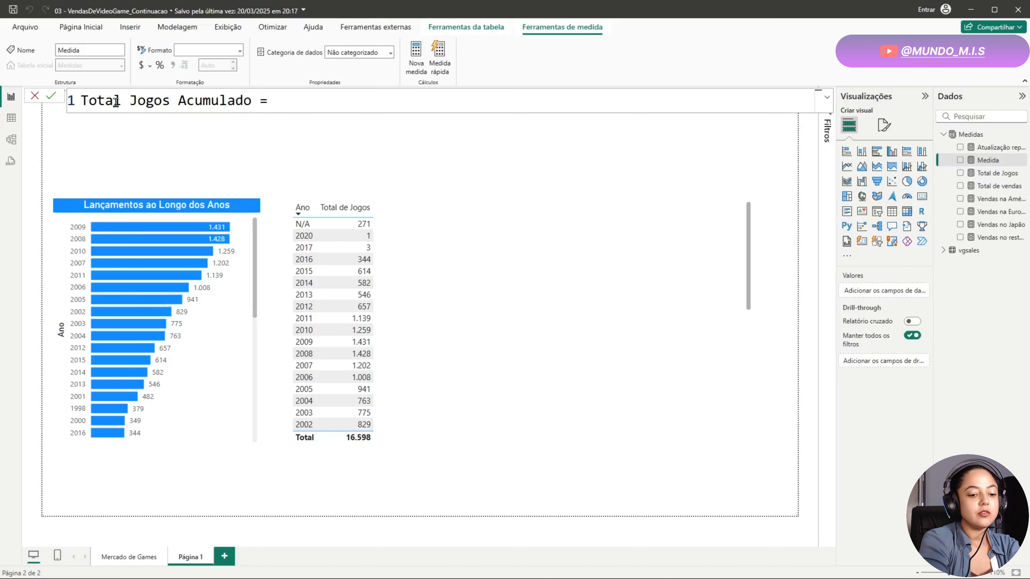
# Enter CALCULATE([Total de Jogos]) on a second line as the base expression of the Total Jogos Acumulado measure.
pyautogui.hotkey('shift', 'Return')
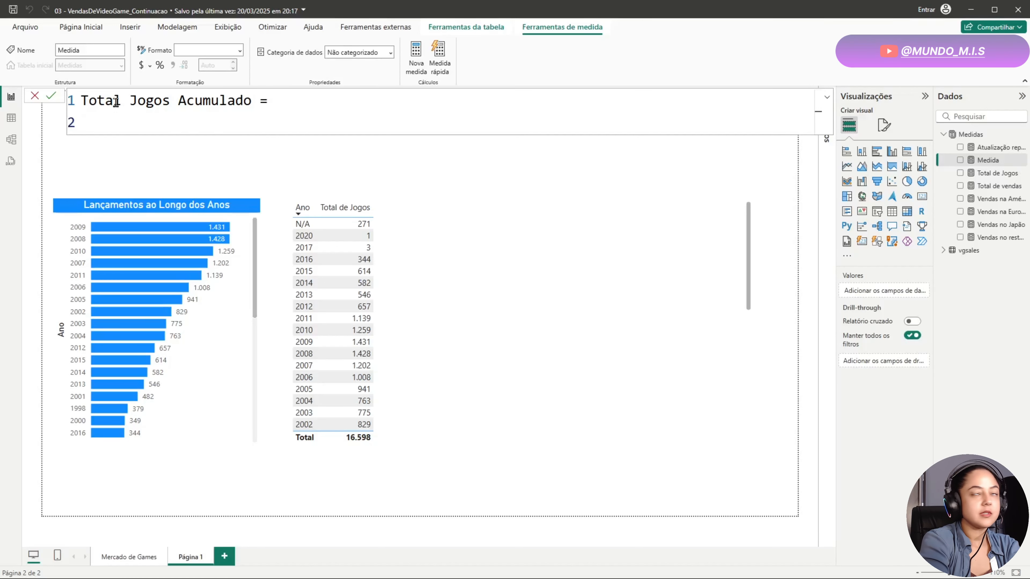
pyautogui.write('cal')
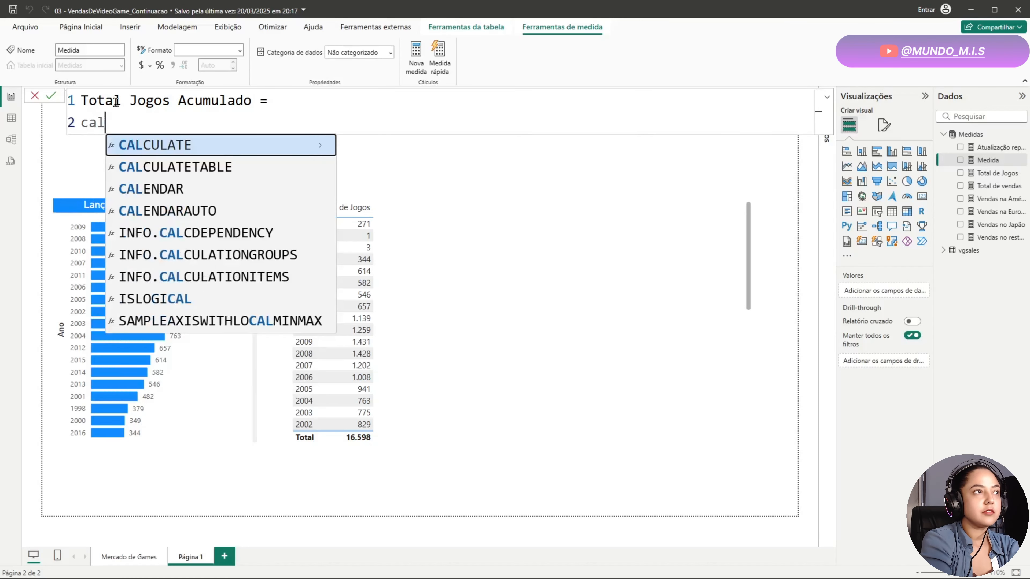
pyautogui.press('Tab')
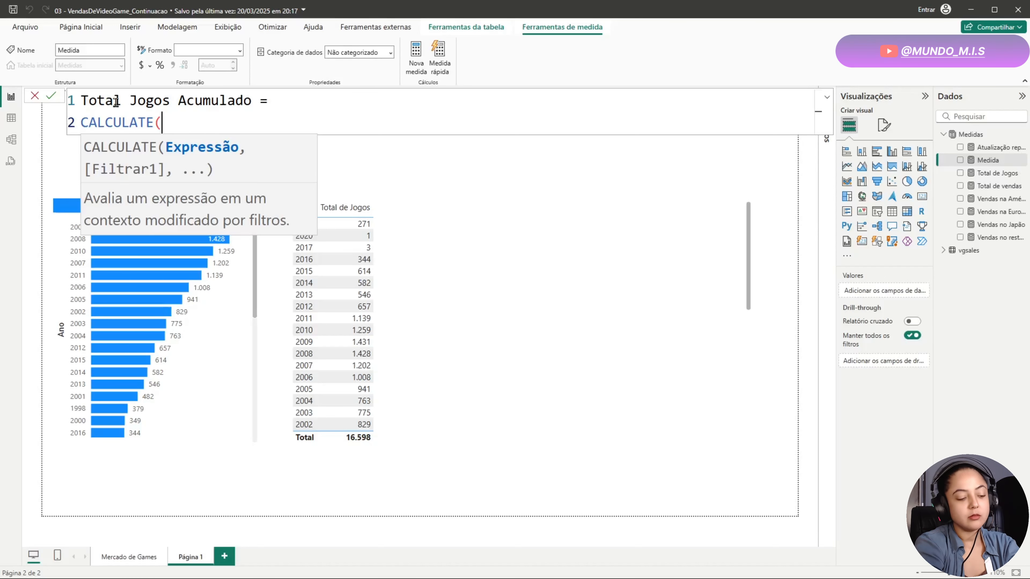
pyautogui.write('[')
pyautogui.press('Down')
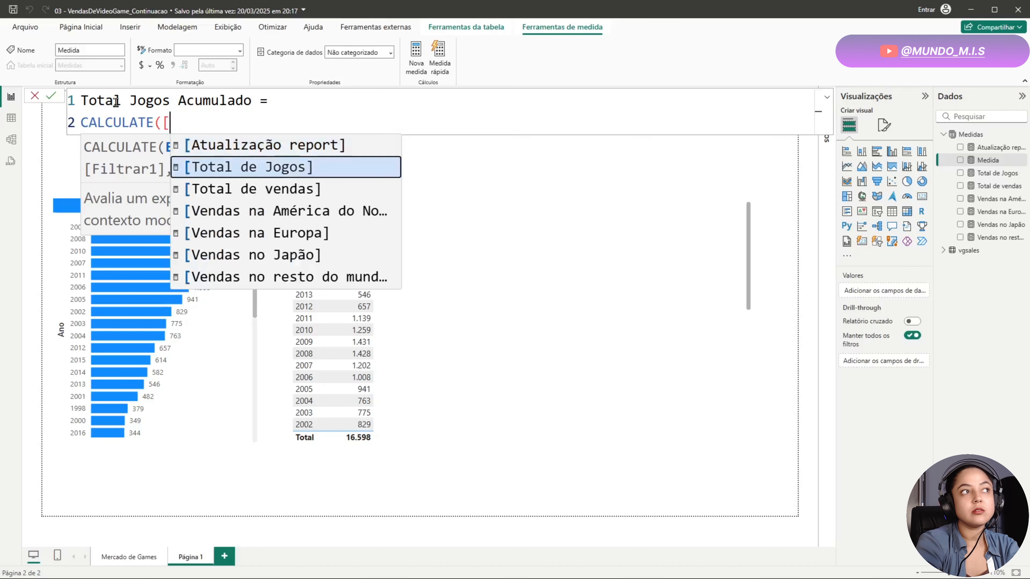
pyautogui.press('Tab')
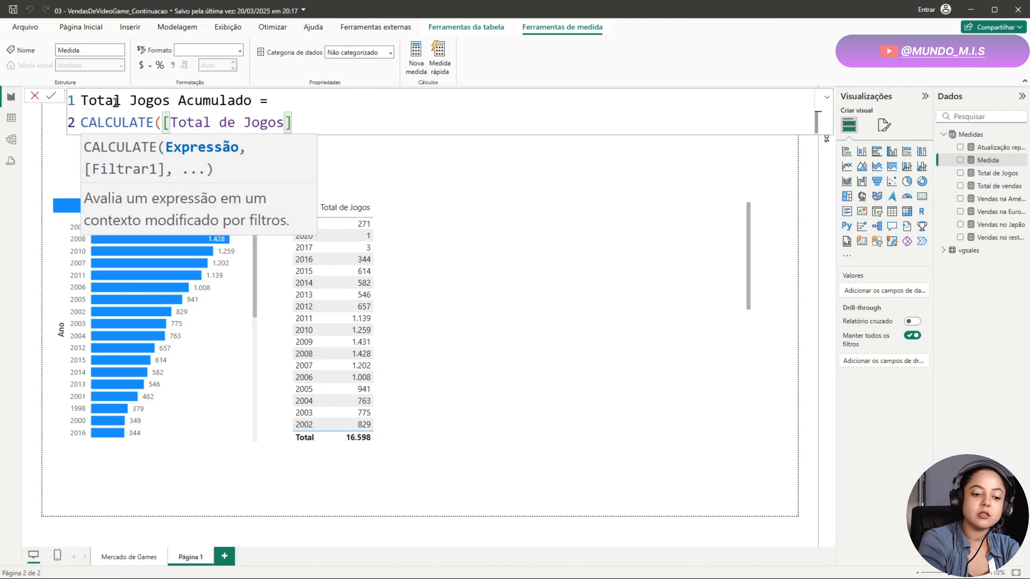
pyautogui.write(')')
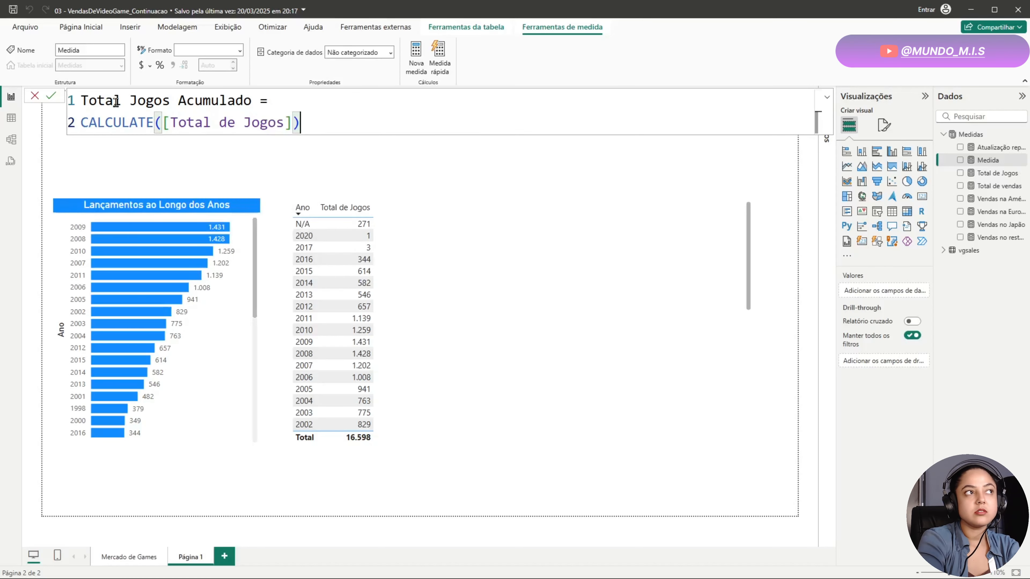
# Commit the Total Jogos Acumulado measure and add it to both the yearly table and the bar chart's X axis.
pyautogui.press('Return')
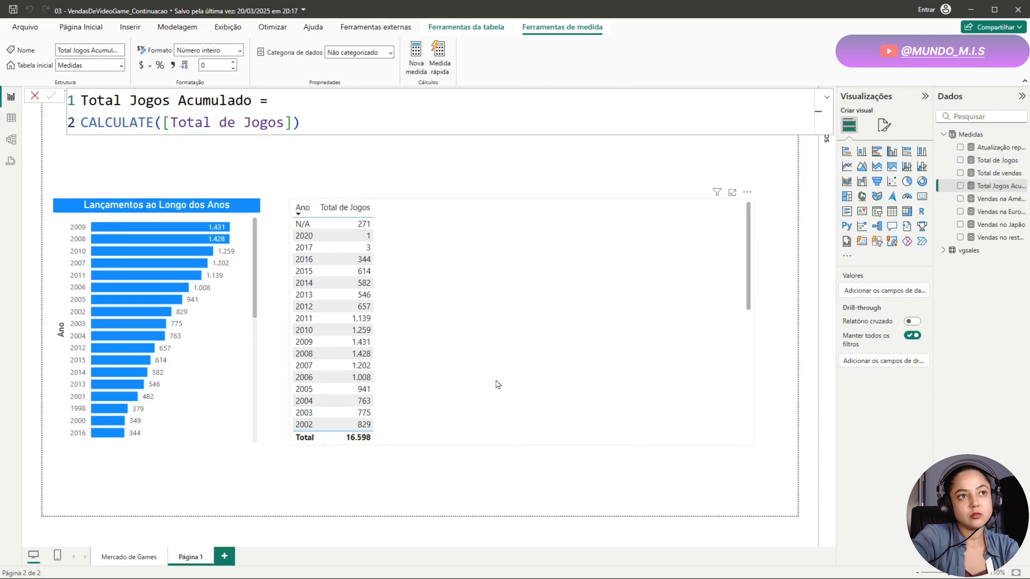
pyautogui.click(532, 314)
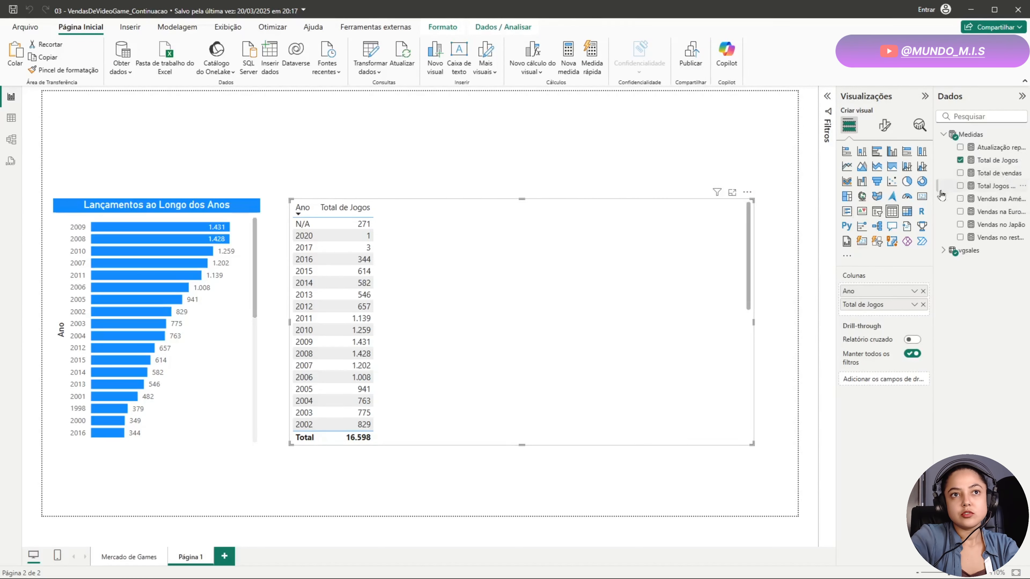
pyautogui.moveTo(934, 193); pyautogui.dragTo(866, 201)
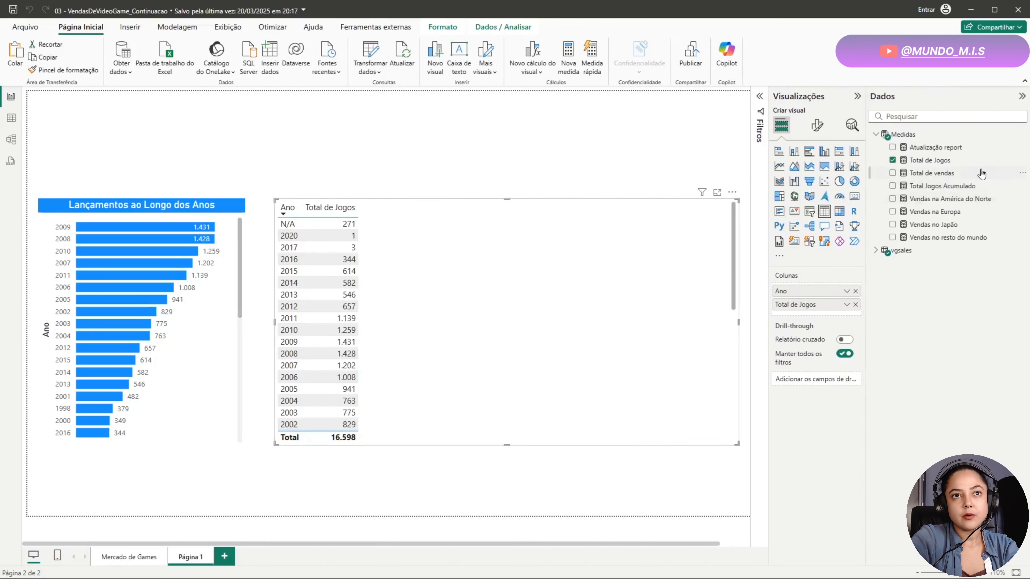
pyautogui.moveTo(963, 190); pyautogui.dragTo(543, 354)
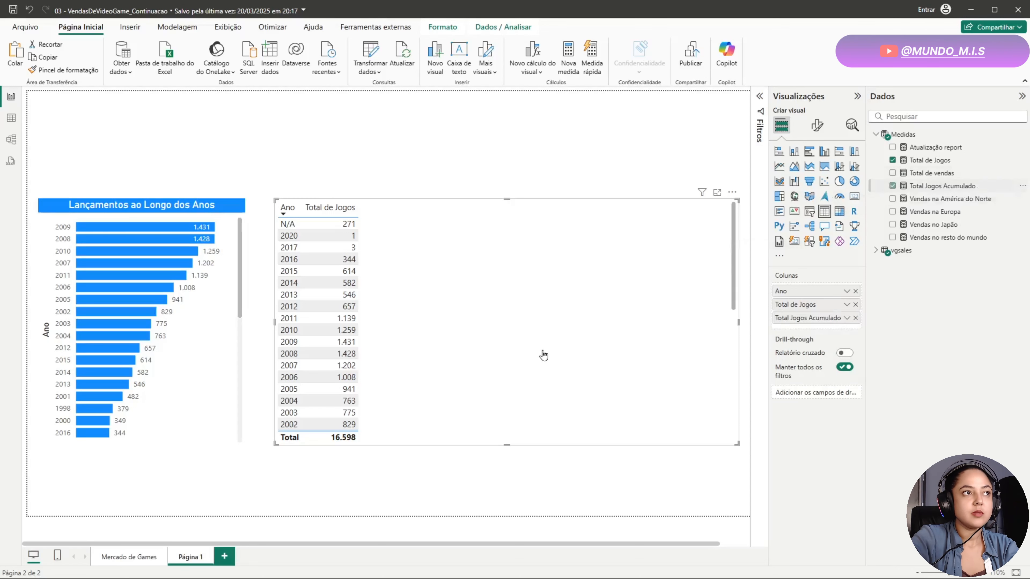
pyautogui.click(201, 403)
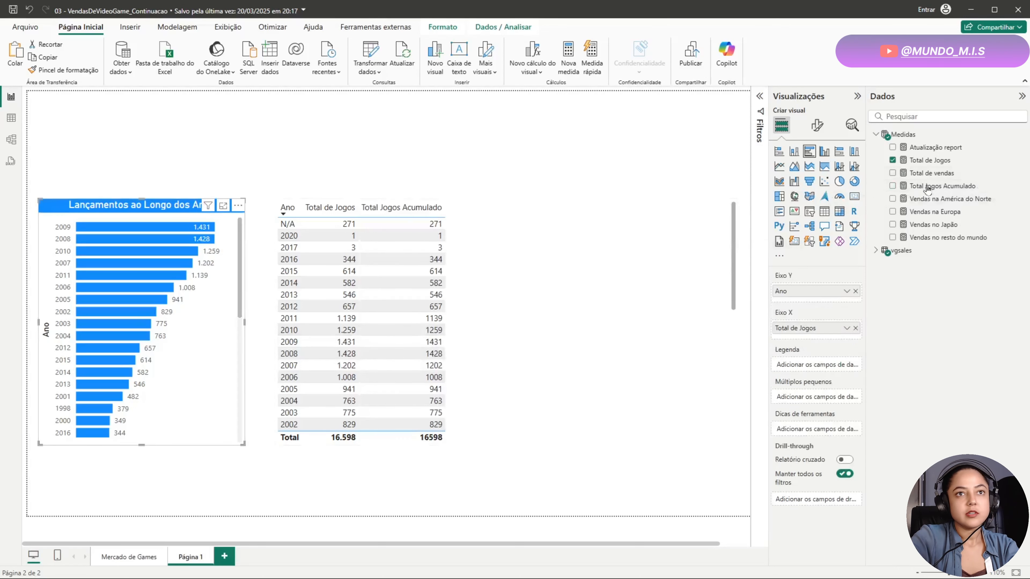
pyautogui.moveTo(971, 189); pyautogui.dragTo(837, 335)
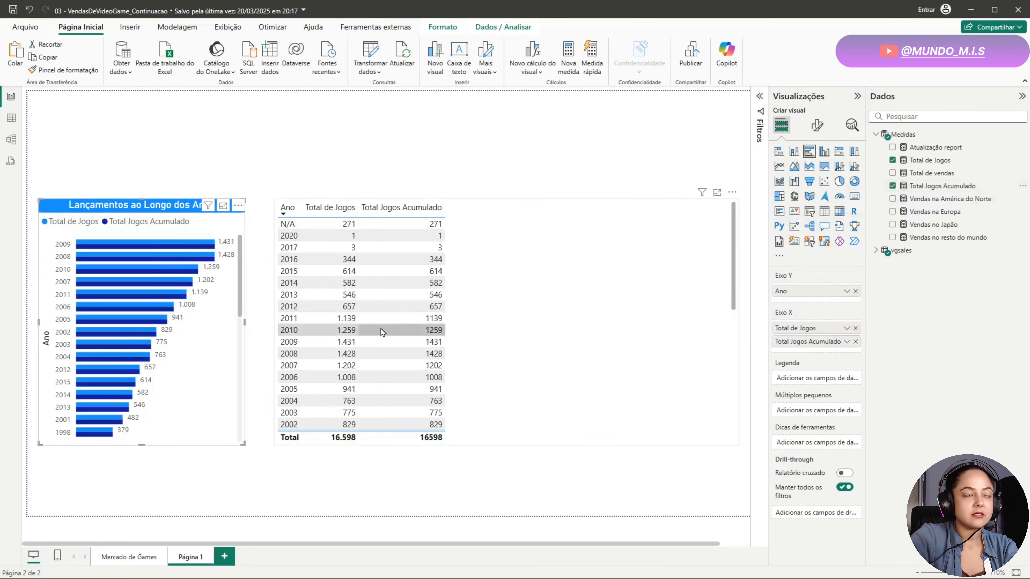
# Open the Total Jogos Acumulado formula and compare its values with Total de Jogos across the table's years.
pyautogui.click(985, 188)
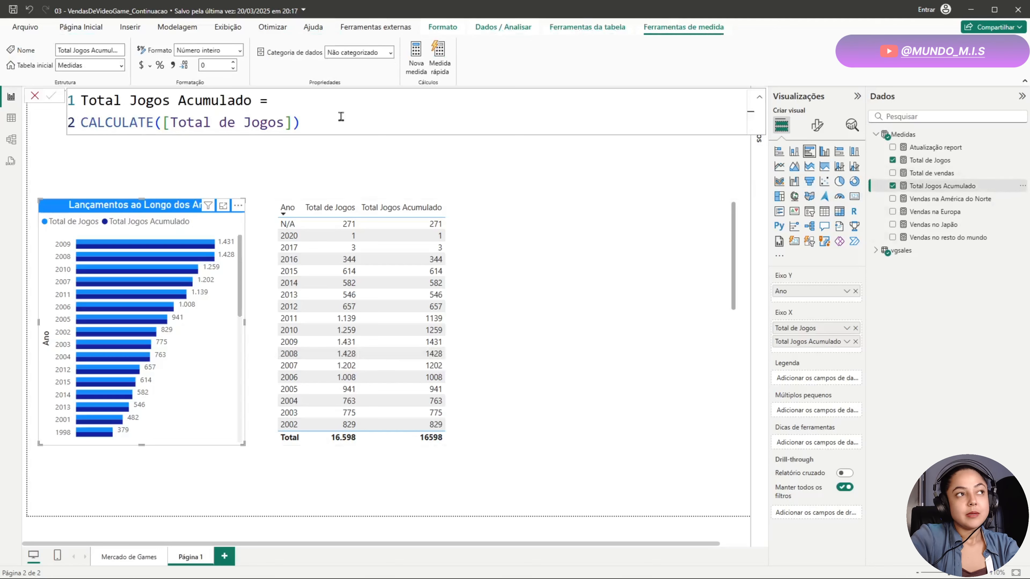
pyautogui.moveTo(332, 124); pyautogui.dragTo(80, 101)
pyautogui.click(320, 130)
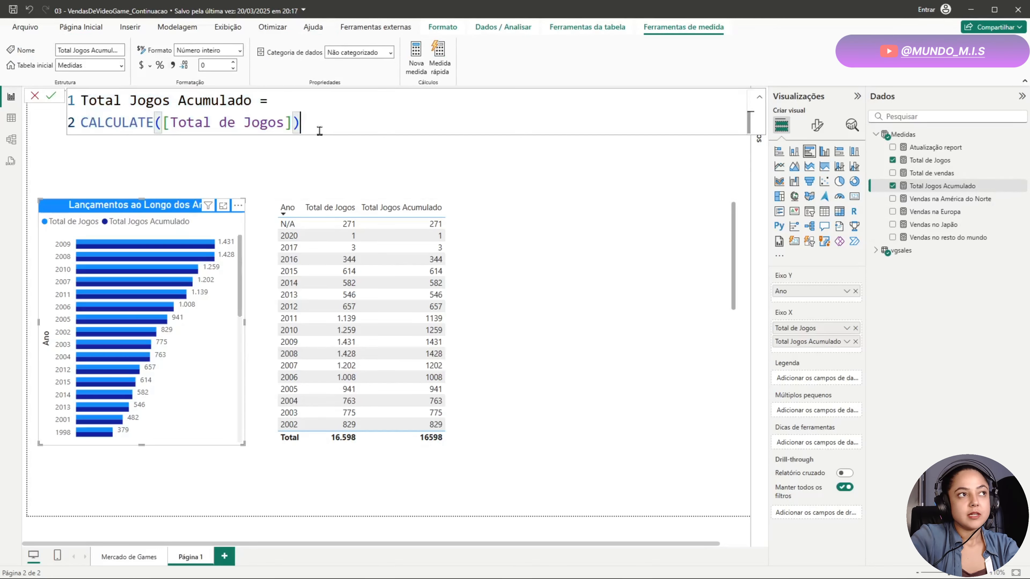
pyautogui.moveTo(293, 122); pyautogui.dragTo(163, 122)
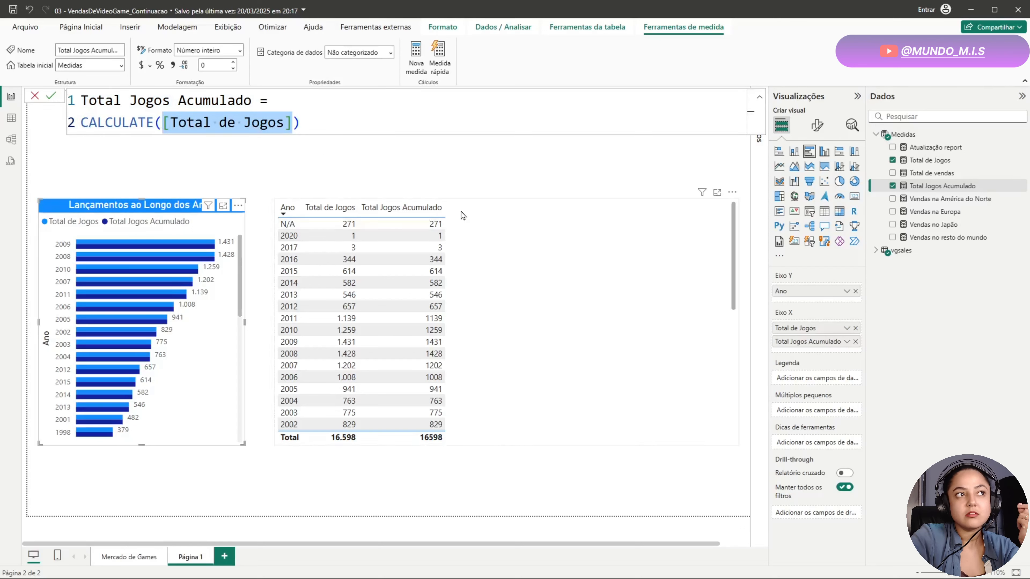
pyautogui.scroll(-8, 421, 399)
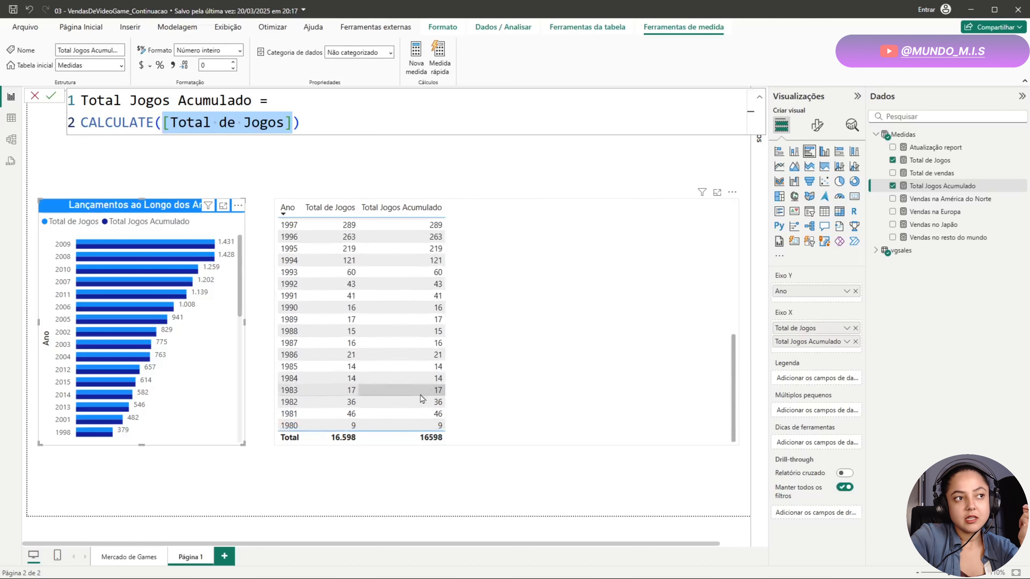
pyautogui.scroll(8, 415, 372)
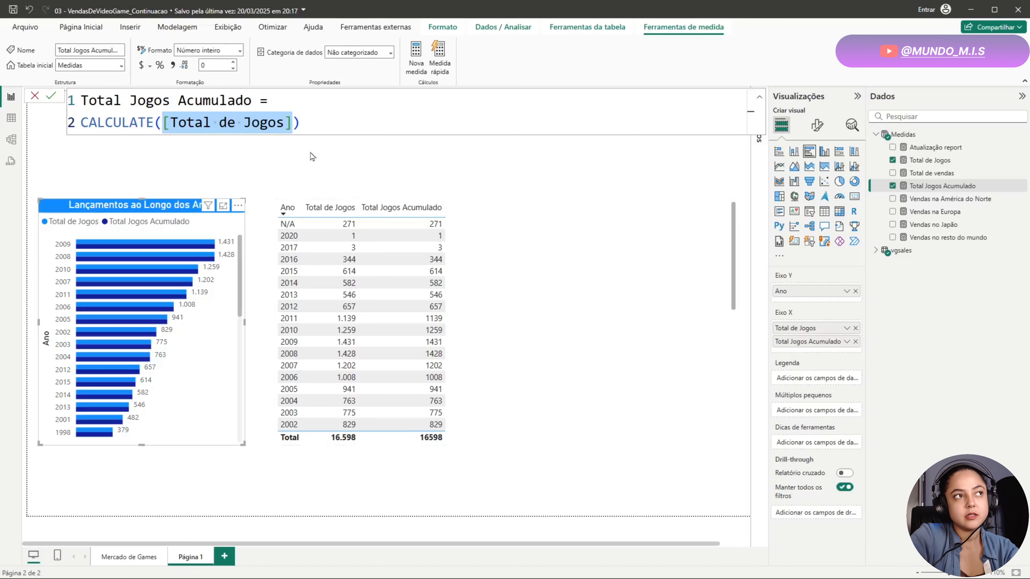
# Add all(vgsales) as a filter argument after [Total de Jogos] in the CALCULATE expression and commit the measure.
pyautogui.click(295, 125)
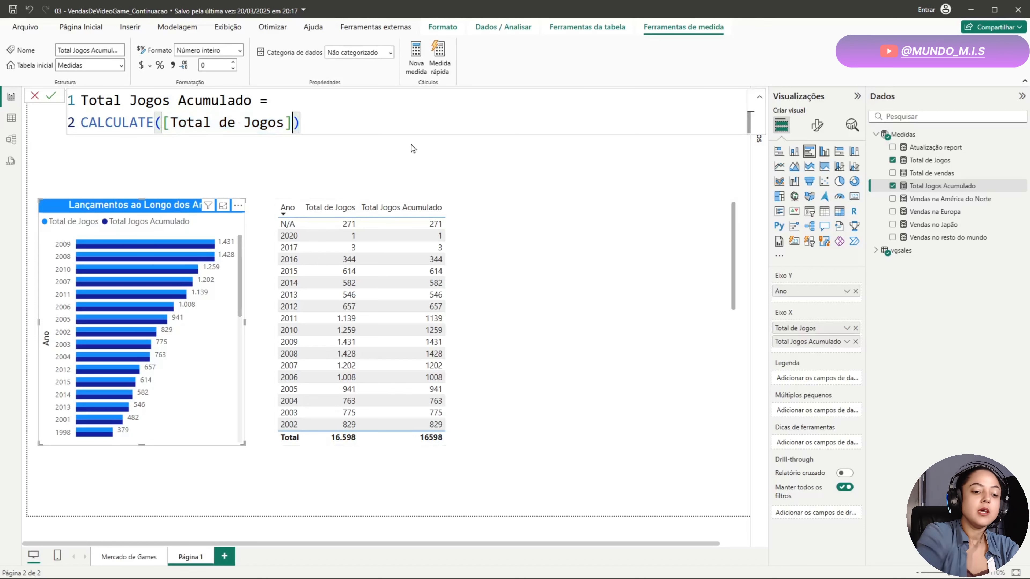
pyautogui.write(',')
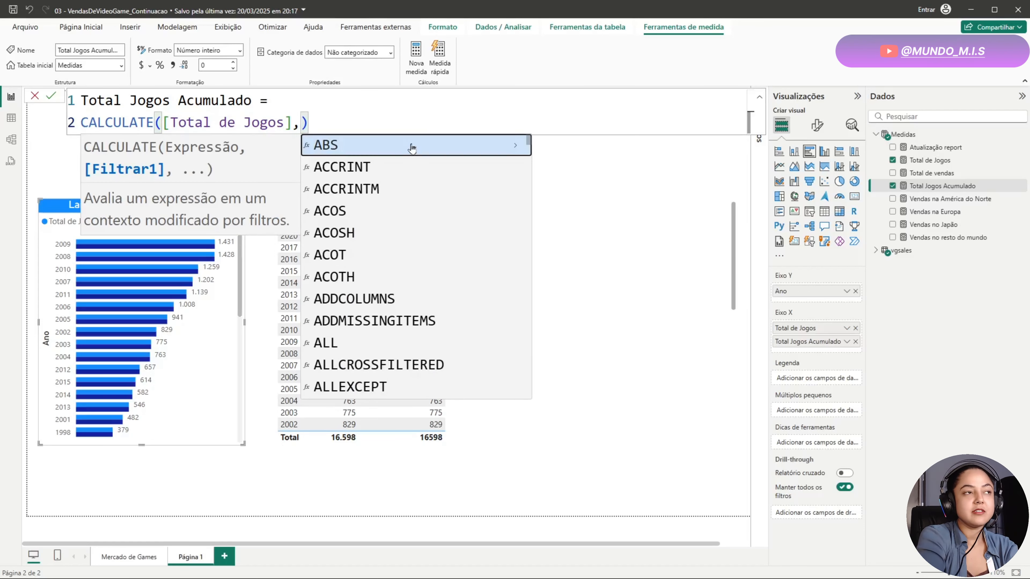
pyautogui.write('all')
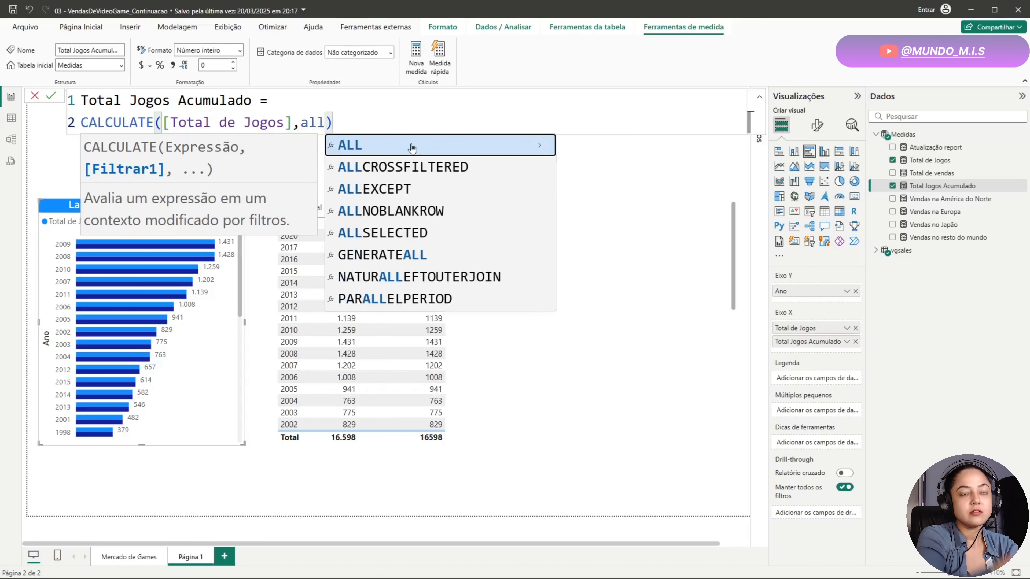
pyautogui.write('(')
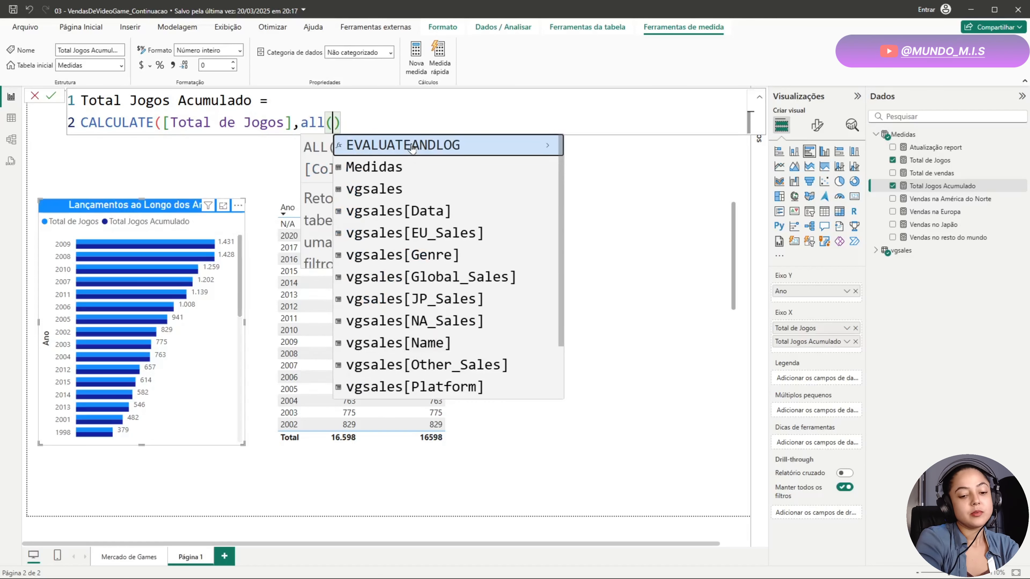
pyautogui.press('Down')
pyautogui.press('Down')
pyautogui.press('Tab')
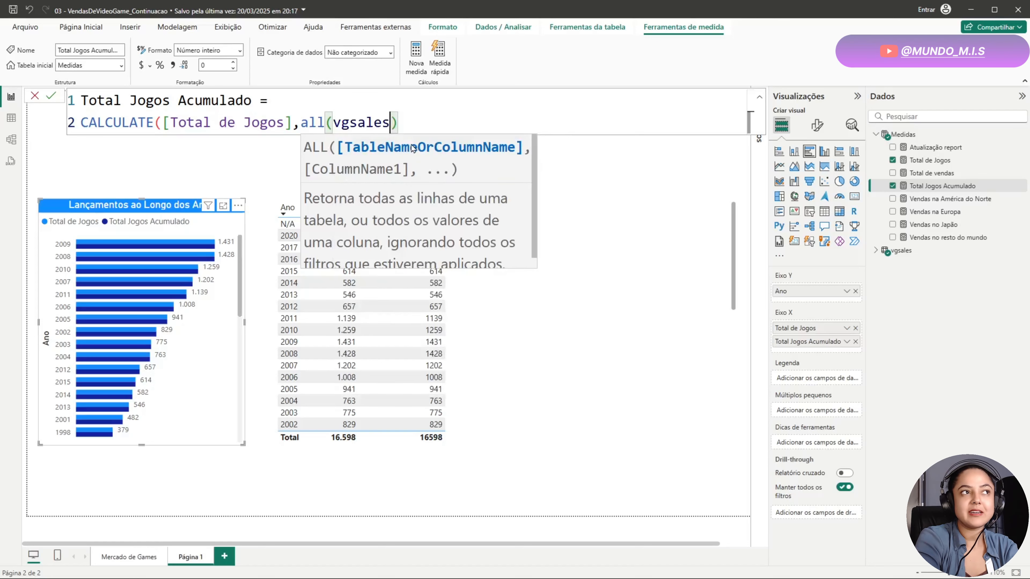
pyautogui.write(')')
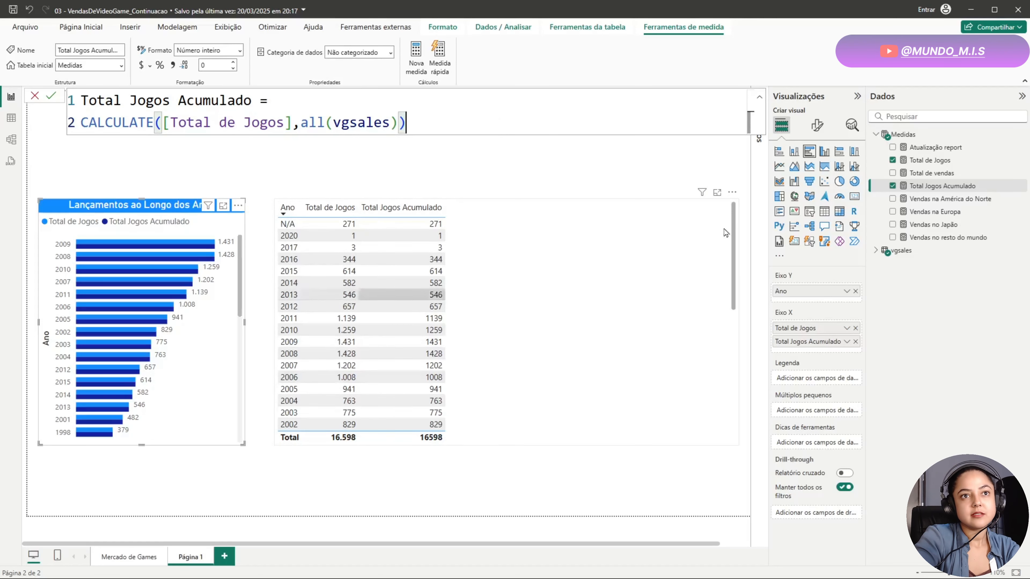
pyautogui.press('Return')
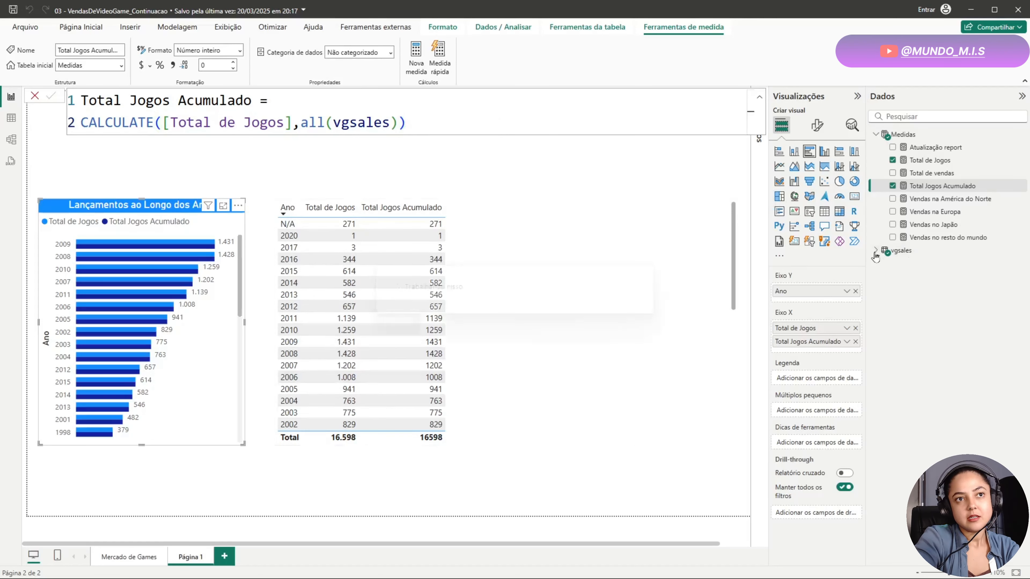
# Expand the vgsales fields and check the Mercado de Games page before returning to the table on Página 1.
pyautogui.click(876, 251)
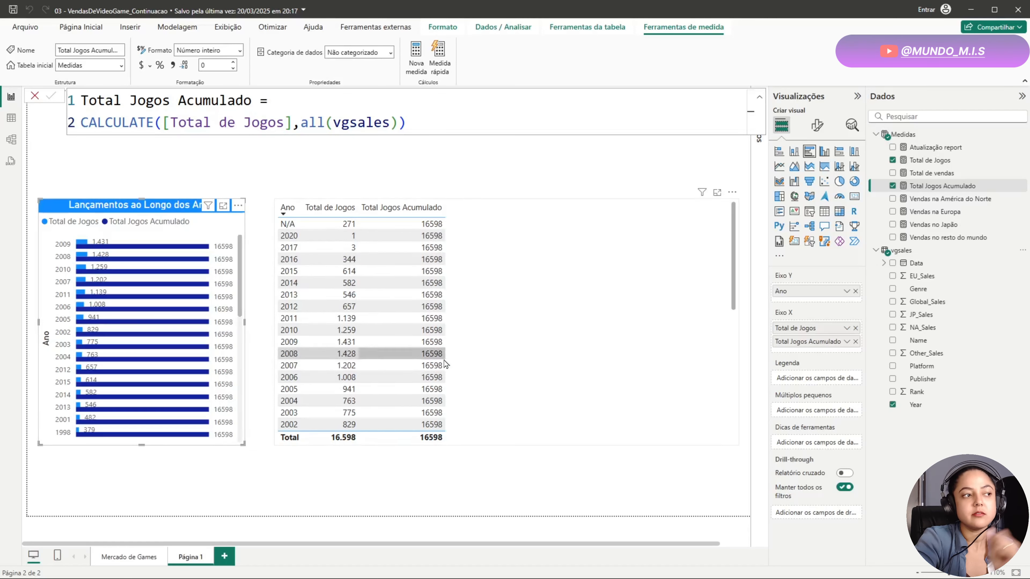
pyautogui.click(129, 557)
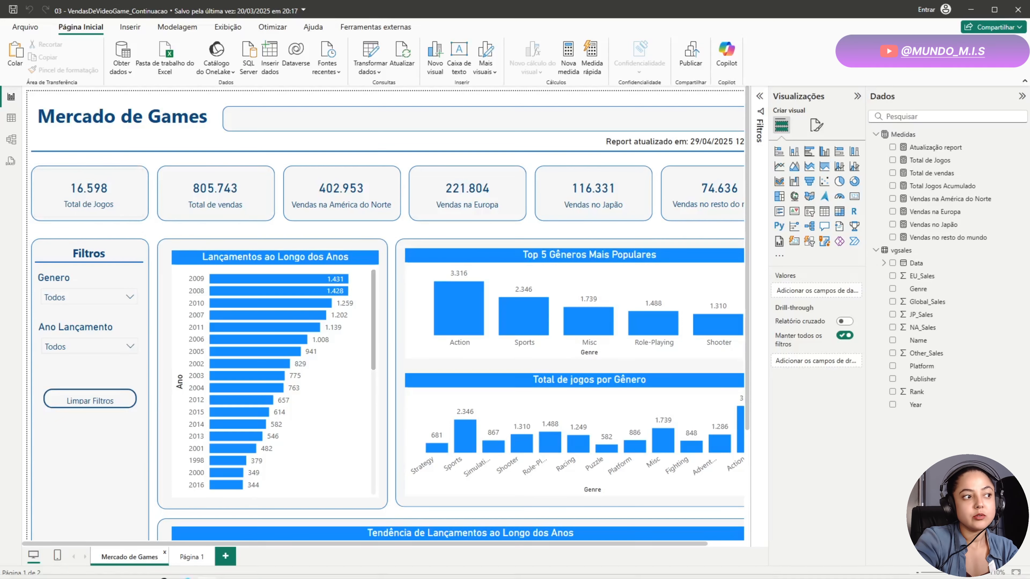
pyautogui.click(196, 558)
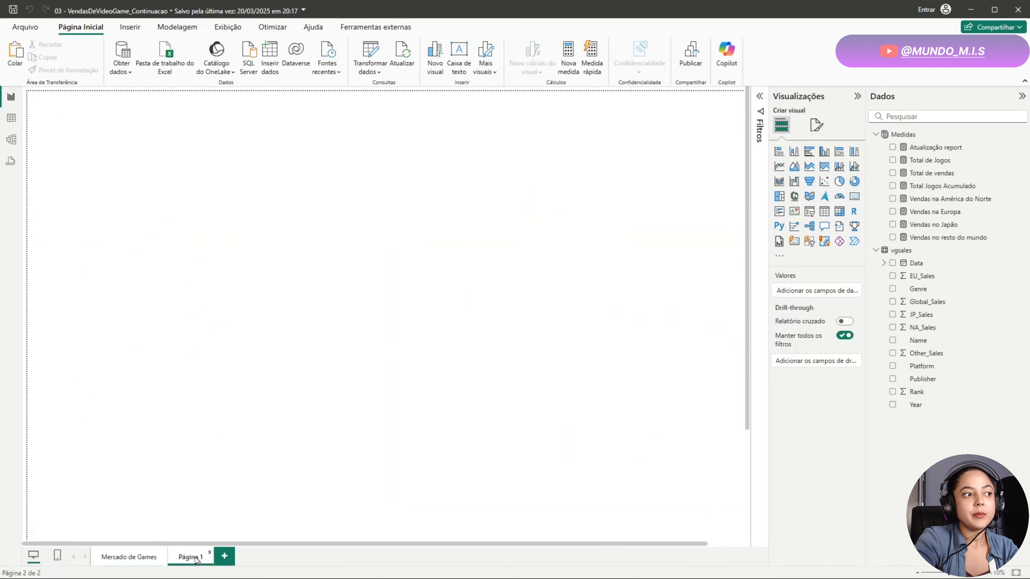
pyautogui.click(553, 366)
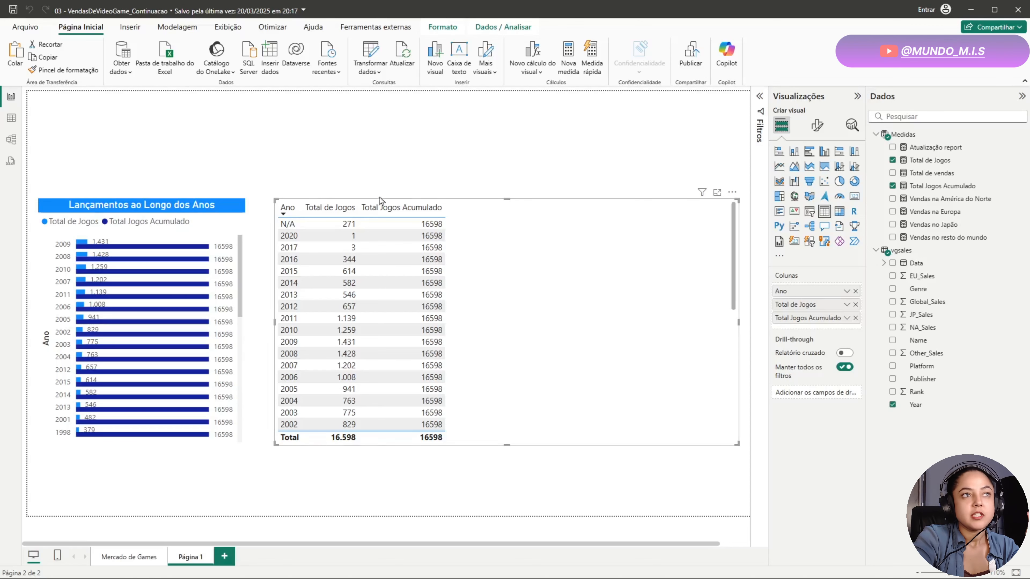
# Reformat the Total Jogos Acumulado formula with the all(vgsales) filter on its own line and empty lines before the closing parenthesis.
pyautogui.click(940, 185)
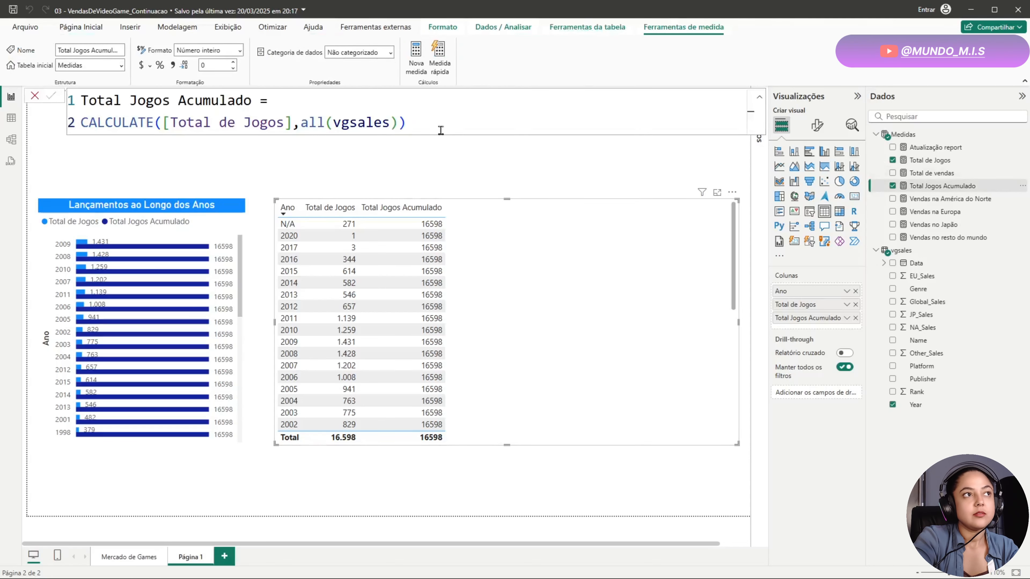
pyautogui.click(401, 124)
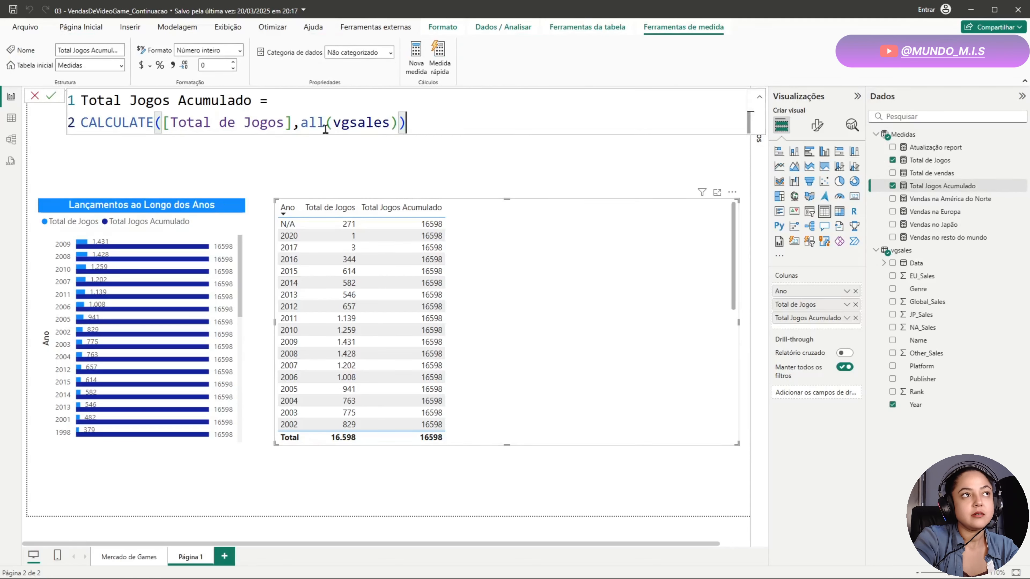
pyautogui.click(293, 123)
pyautogui.hotkey('shift', 'Return')
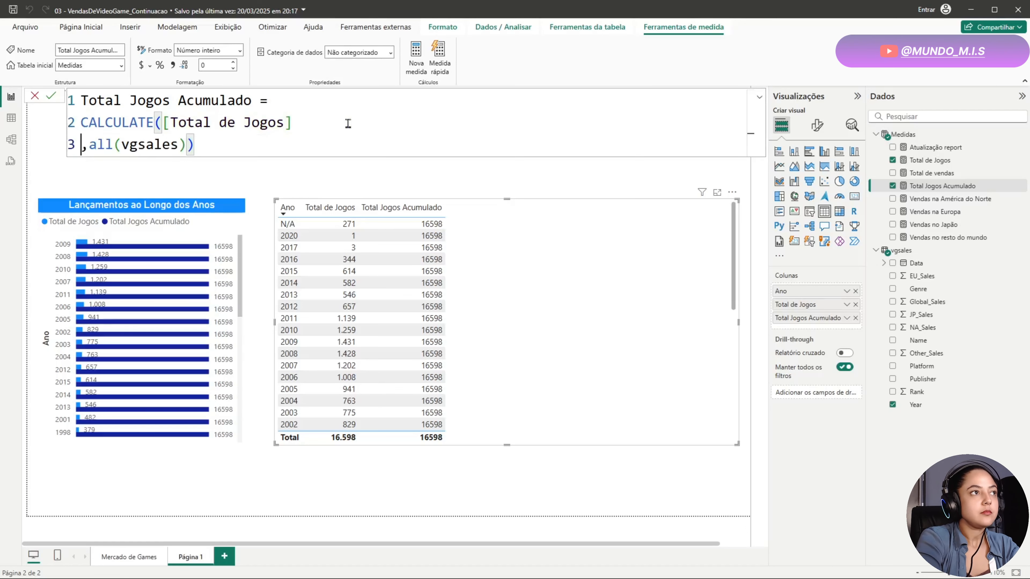
pyautogui.press('Right')
pyautogui.press('Right')
pyautogui.press('Right')
pyautogui.press('Right')
pyautogui.press('Right')
pyautogui.press('Right')
pyautogui.press('Right')
pyautogui.press('Right')
pyautogui.press('Right')
pyautogui.press('Right')
pyautogui.press('Right')
pyautogui.press('Right')
pyautogui.press('Right')
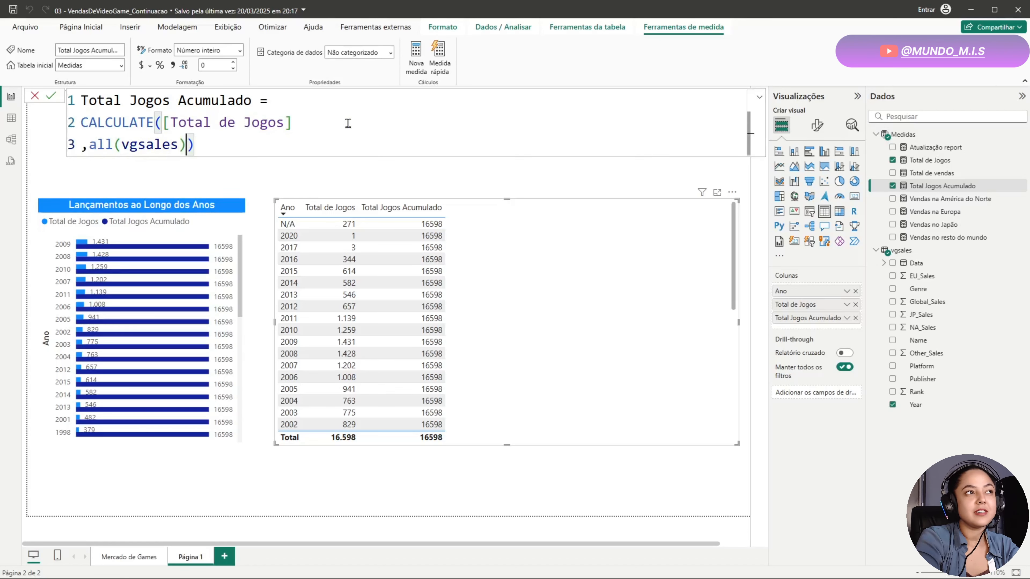
pyautogui.hotkey('shift', 'Return')
pyautogui.hotkey('shift', 'Return')
pyautogui.hotkey('shift', 'Return')
pyautogui.press('Up')
pyautogui.press('Up')
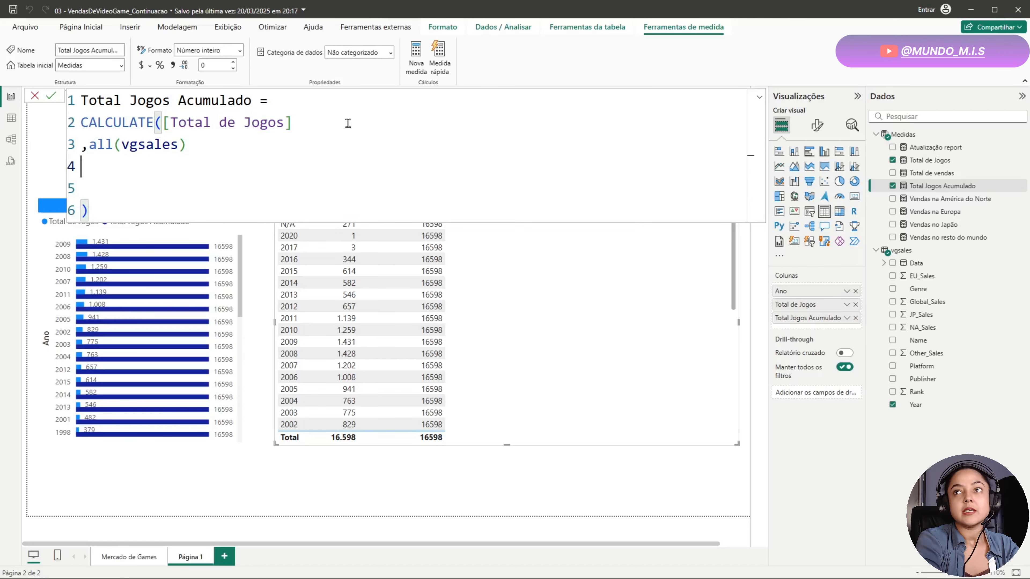
# Start a second CALCULATE filter argument on the line below all(vgsales) with the column vgsales[Data].
pyautogui.write('va')
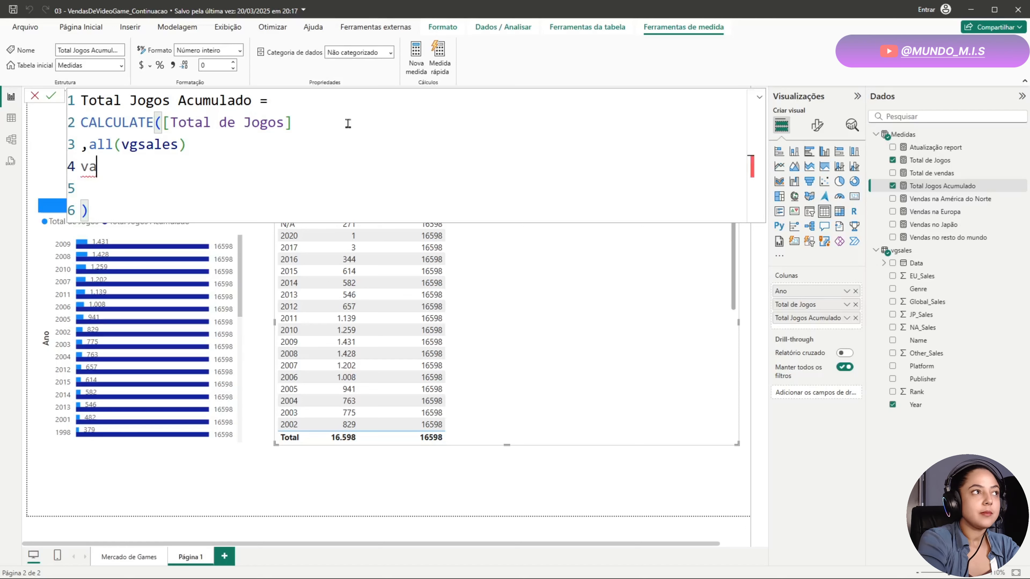
pyautogui.press('BackSpace')
pyautogui.press('BackSpace')
pyautogui.write(',')
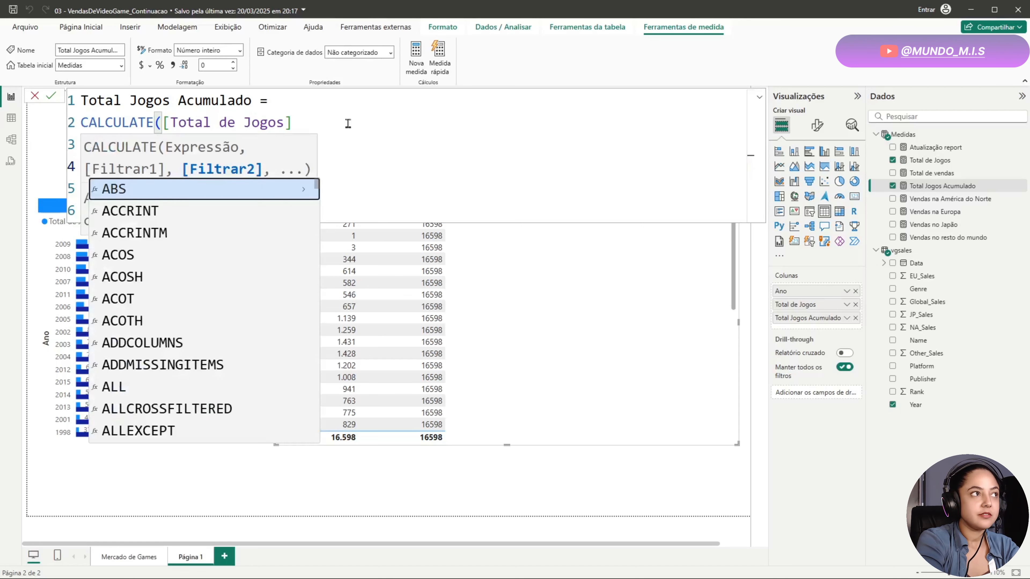
pyautogui.write('v')
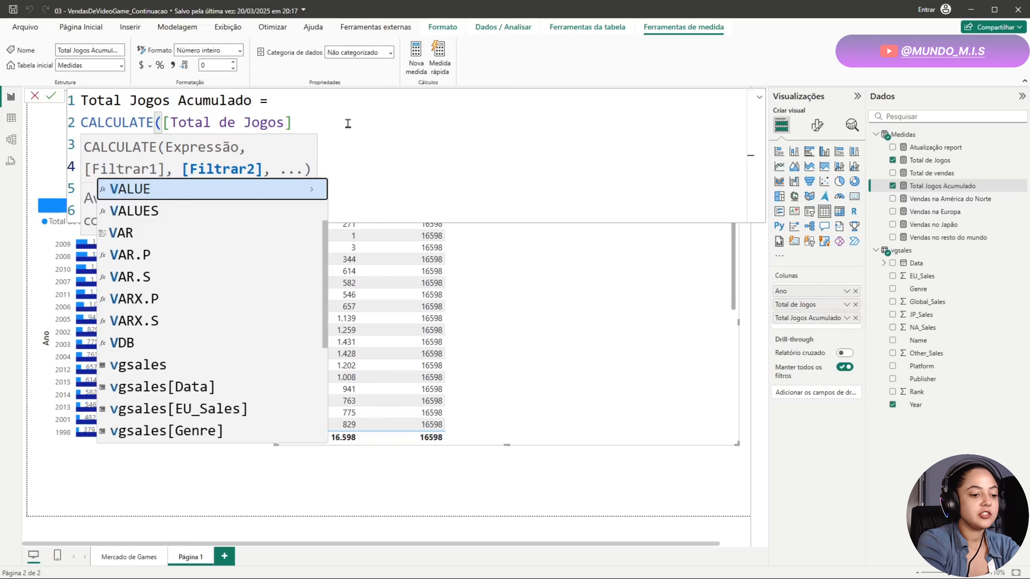
pyautogui.write('g')
pyautogui.click(204, 190)
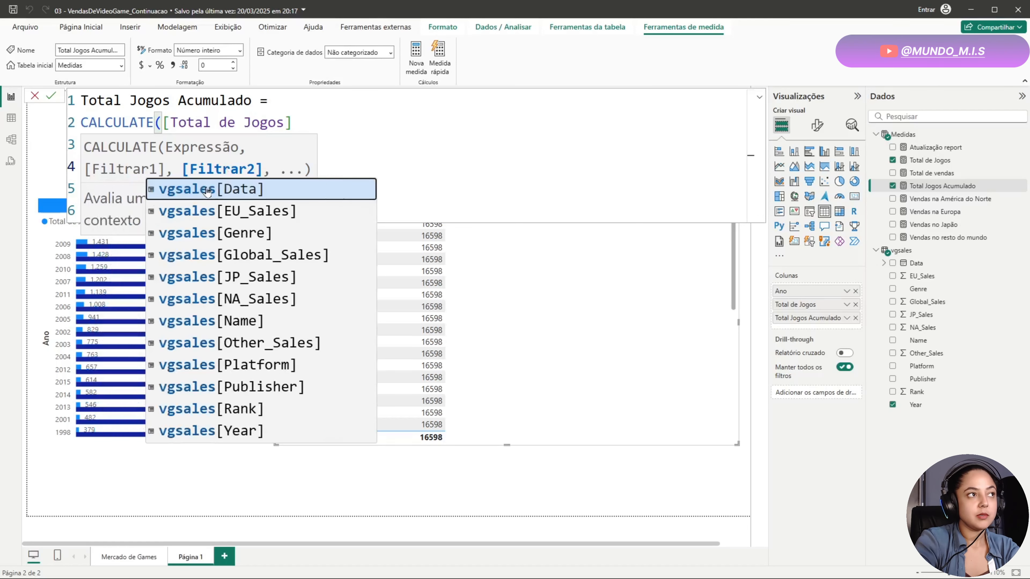
pyautogui.click(260, 187)
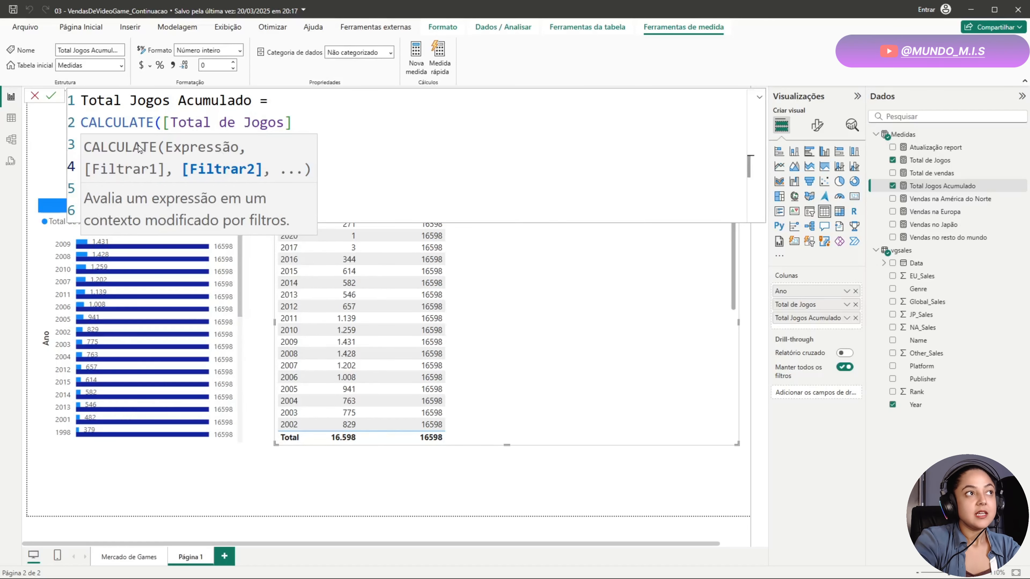
pyautogui.click(314, 126)
pyautogui.click(253, 183)
pyautogui.click(247, 174)
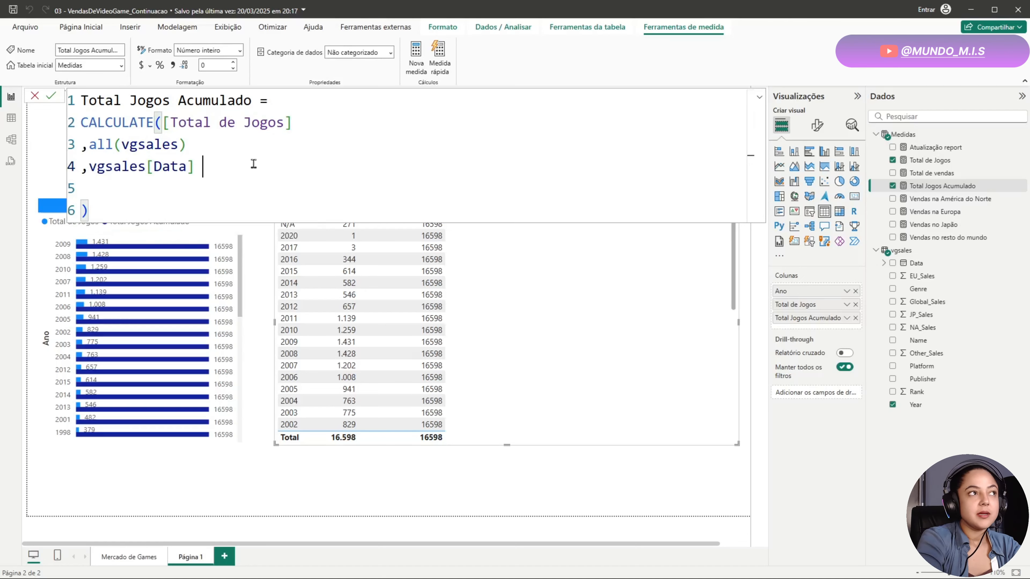
# Complete the date filter as vgsales[Data] <= MAX(vgsales[Data]) and commit the measure.
pyautogui.write('<=')
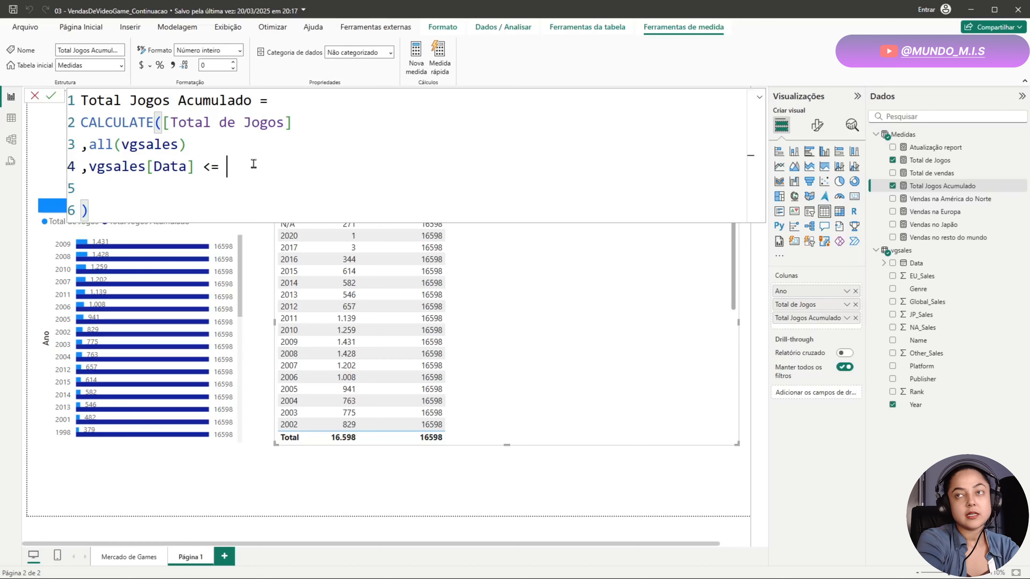
pyautogui.write(' MAX')
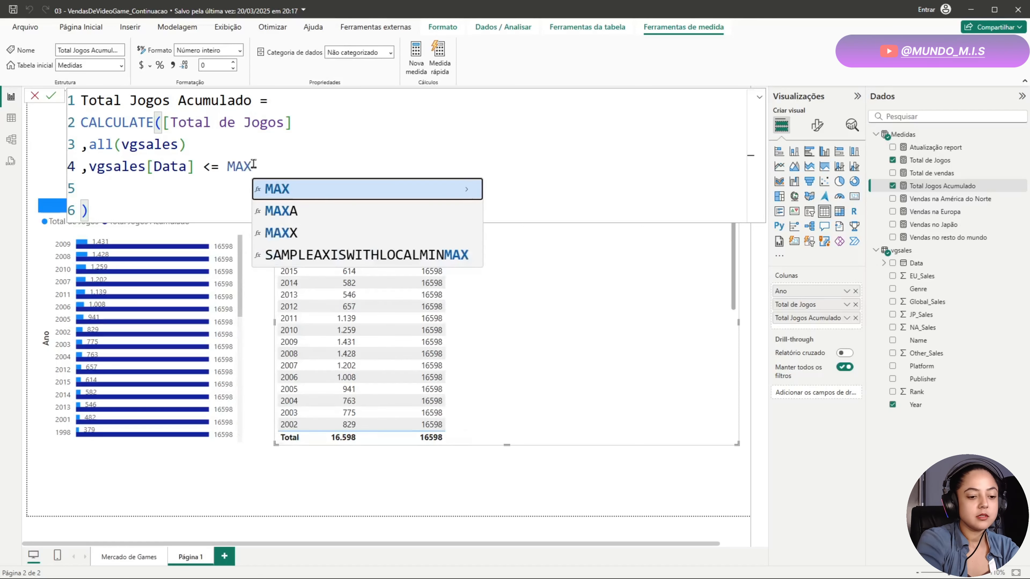
pyautogui.write('(')
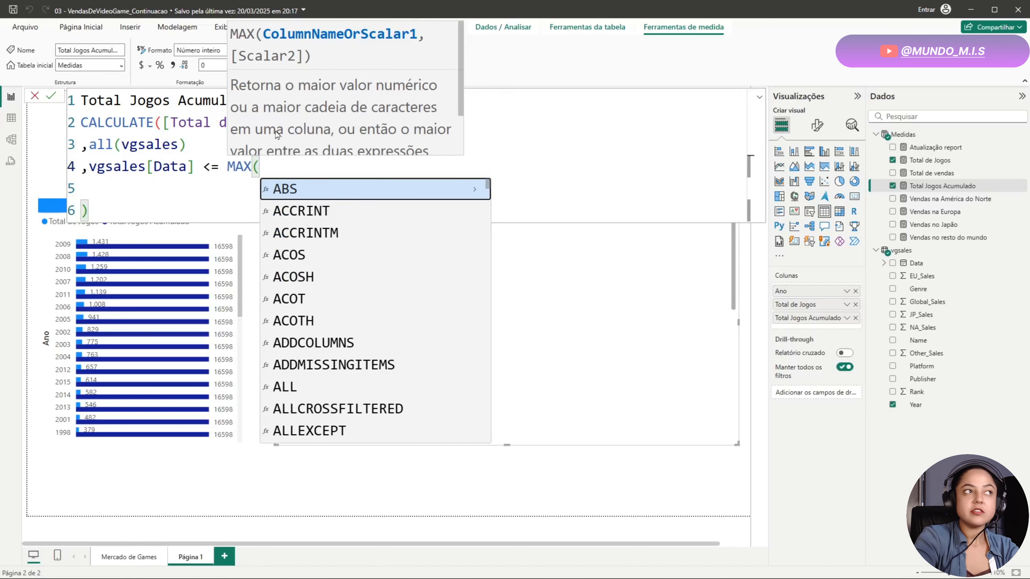
pyautogui.moveTo(202, 167); pyautogui.dragTo(91, 169)
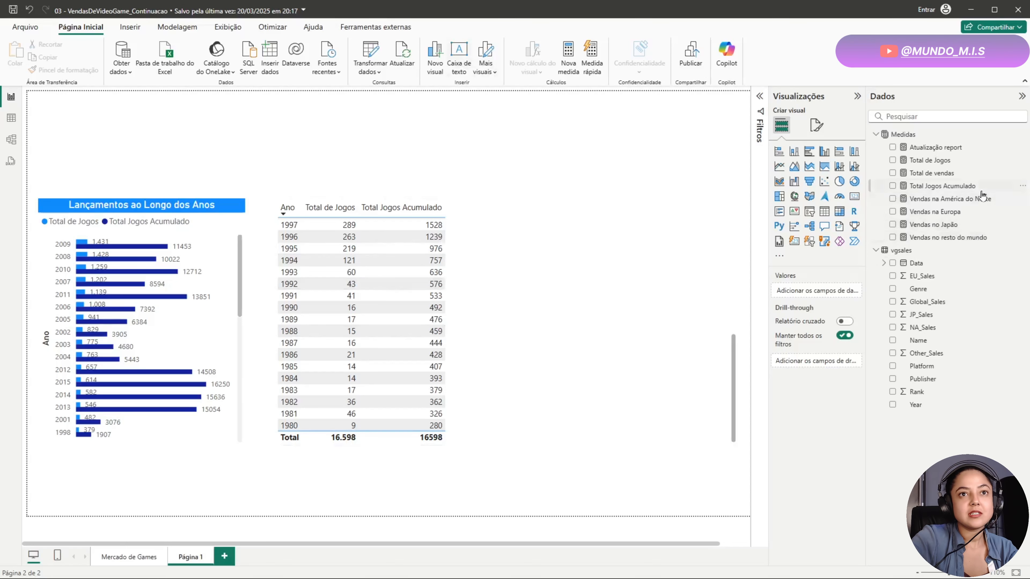
# Reopen the Total Jogos Acumulado formula and compare its <= MAX(vgsales[Data]) condition with the table's accumulated values from 1980 up to N/A.
pyautogui.click(972, 186)
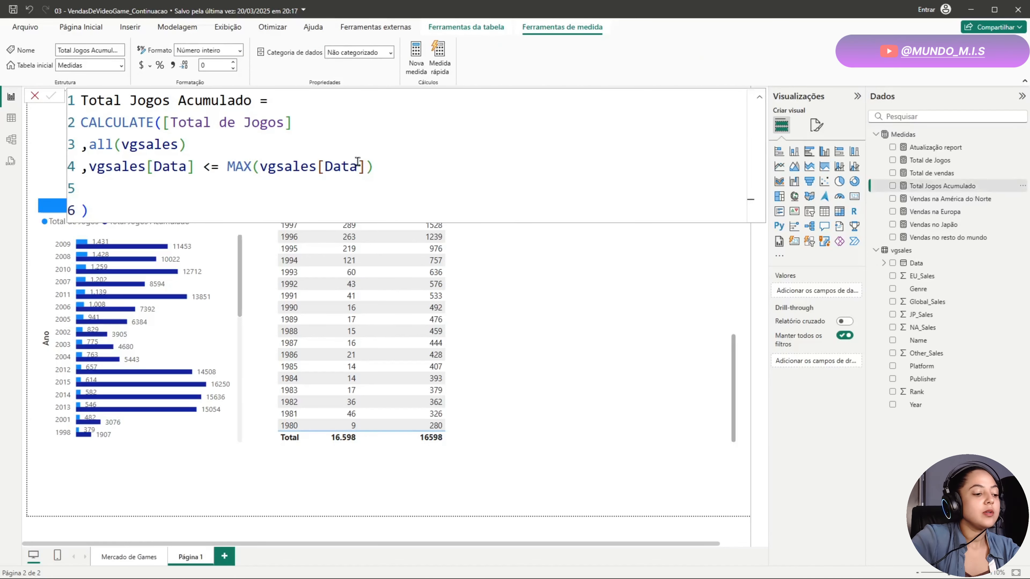
pyautogui.scroll(-3, 357, 161)
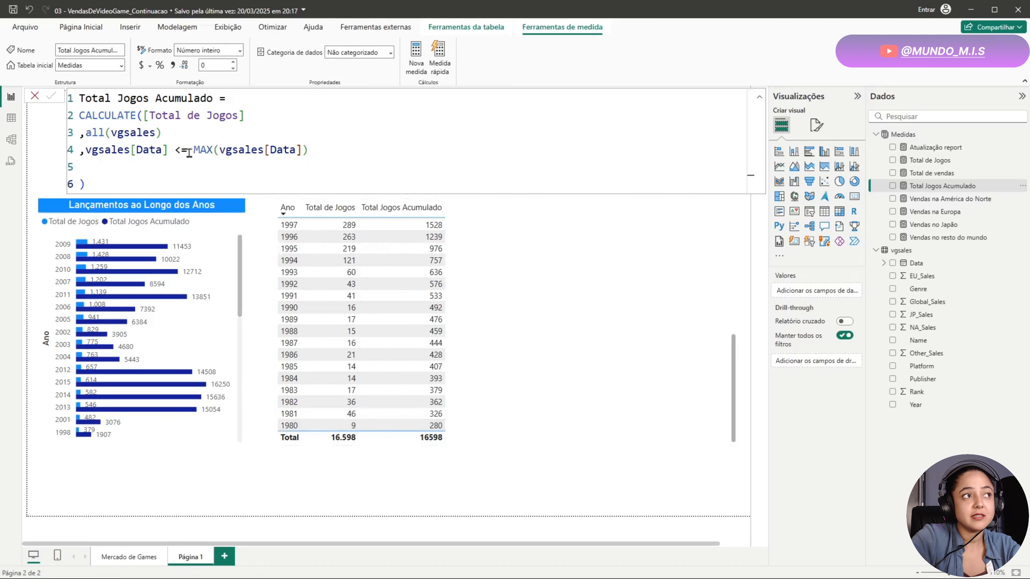
pyautogui.moveTo(188, 152); pyautogui.dragTo(181, 151)
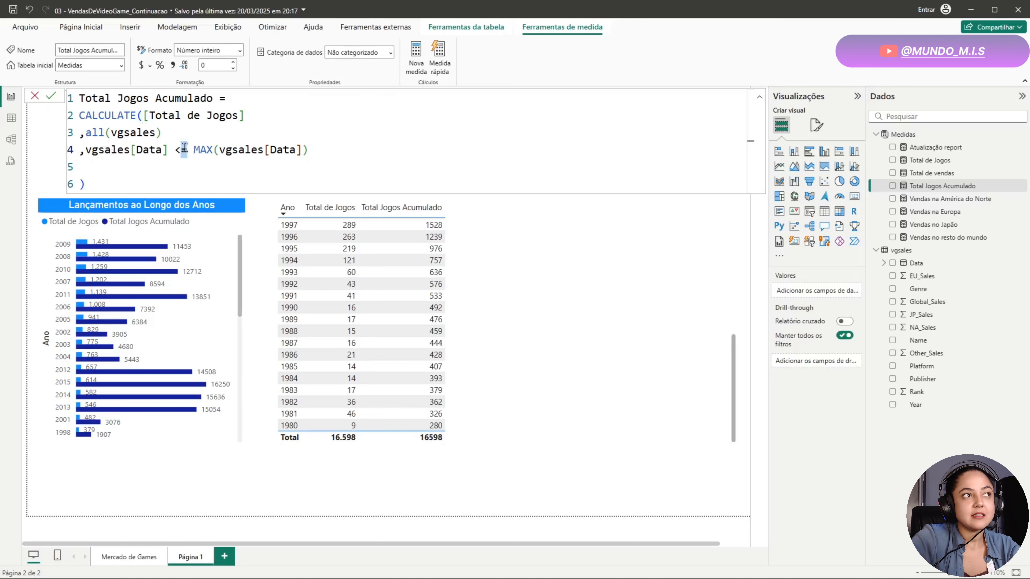
pyautogui.moveTo(313, 149); pyautogui.dragTo(193, 151)
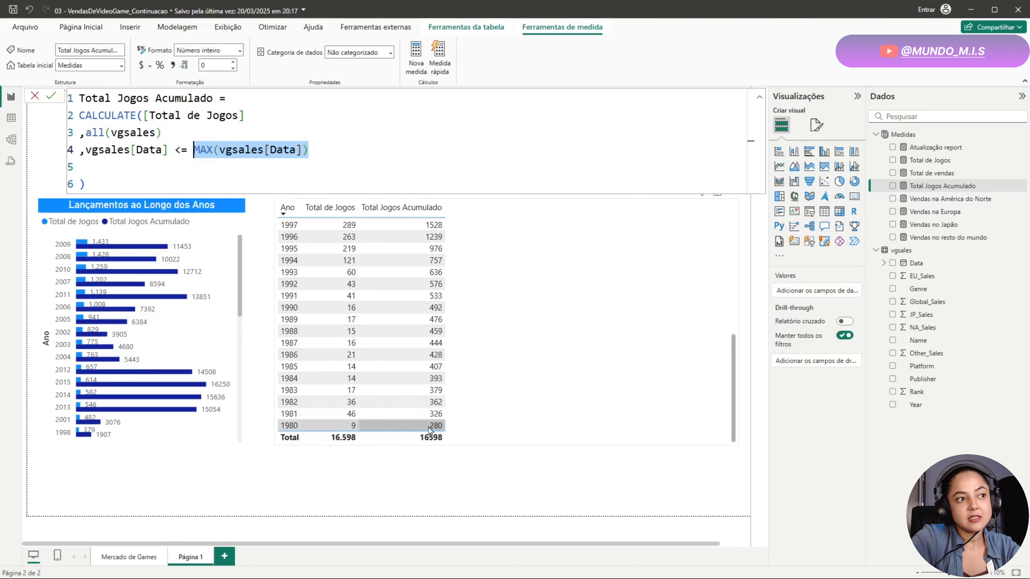
pyautogui.scroll(10, 539, 390)
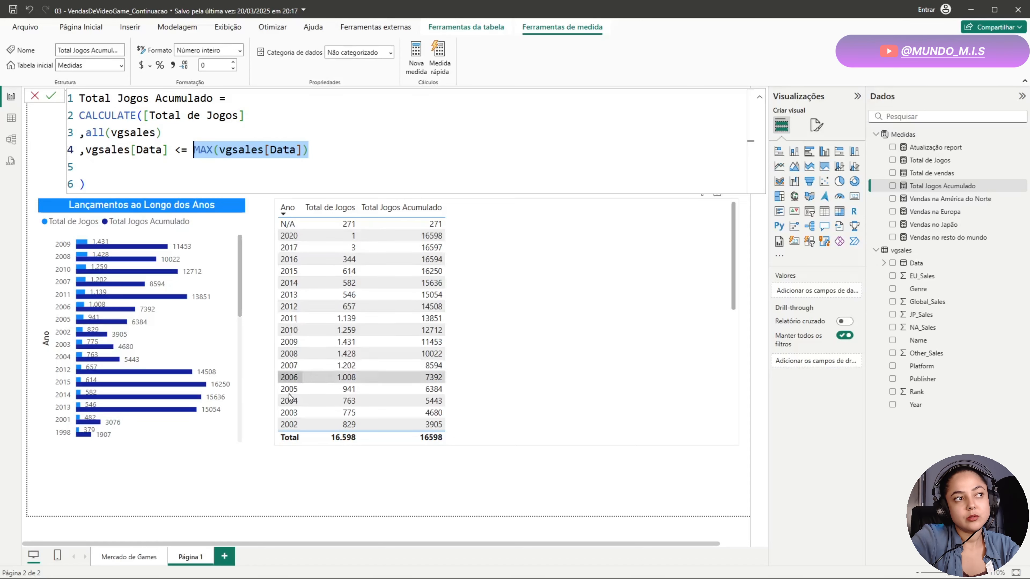
pyautogui.scroll(-10, 379, 361)
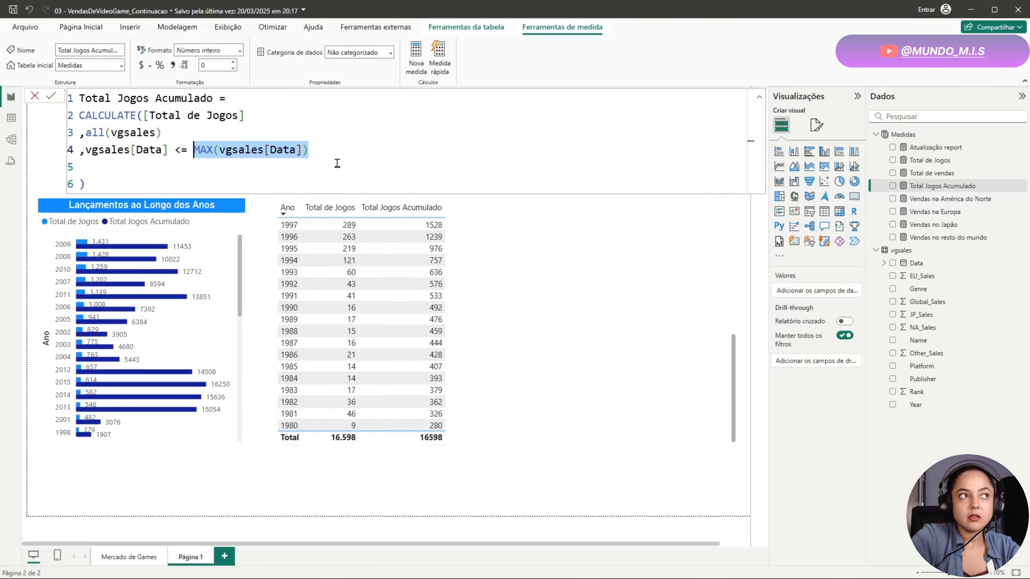
# Insert the filter condition vgsales[Data] <> "N/A" on a new line between all(vgsales) and the MAX condition.
pyautogui.click(173, 134)
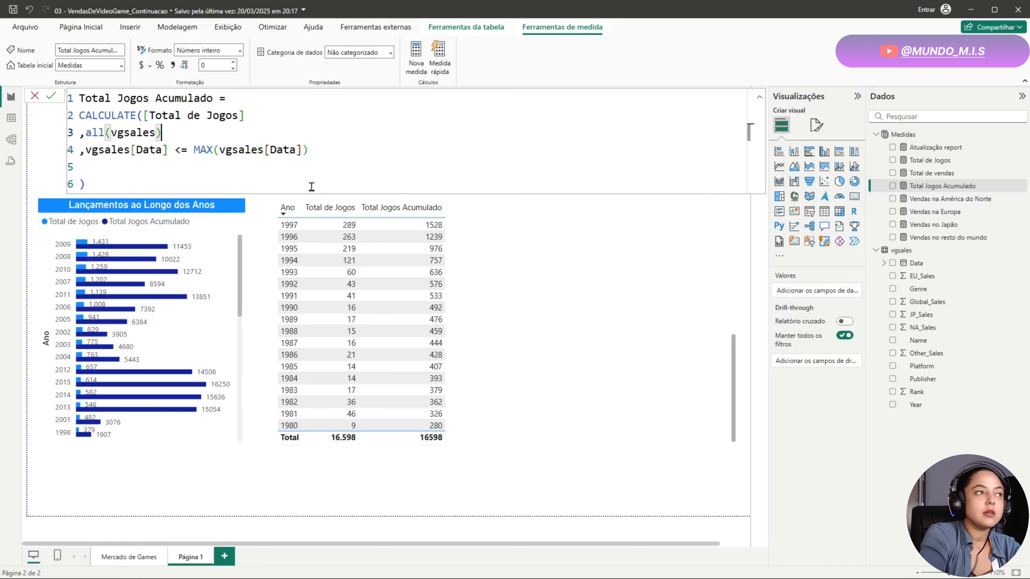
pyautogui.hotkey('shift', 'Return')
pyautogui.write(',')
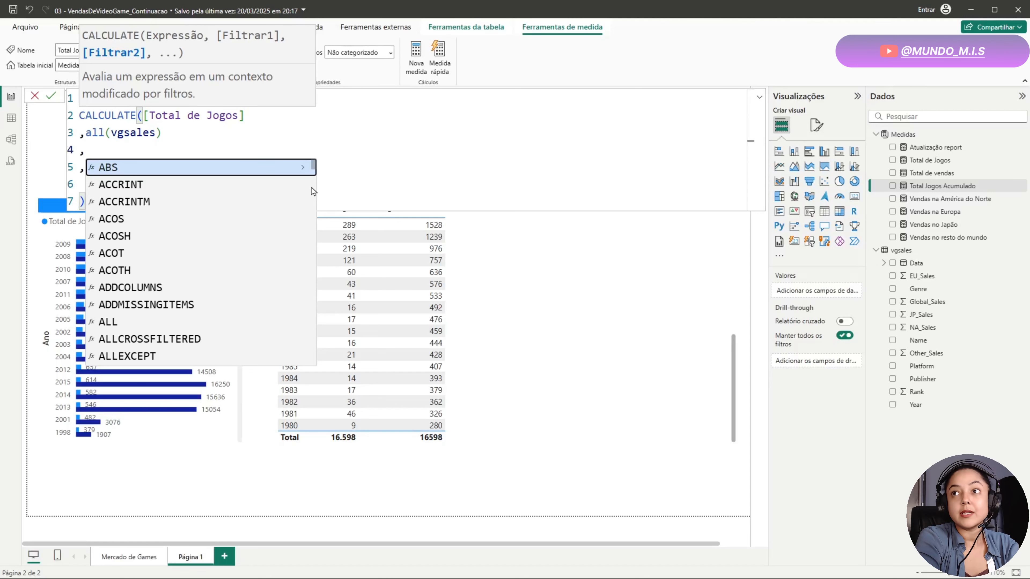
pyautogui.write('vg')
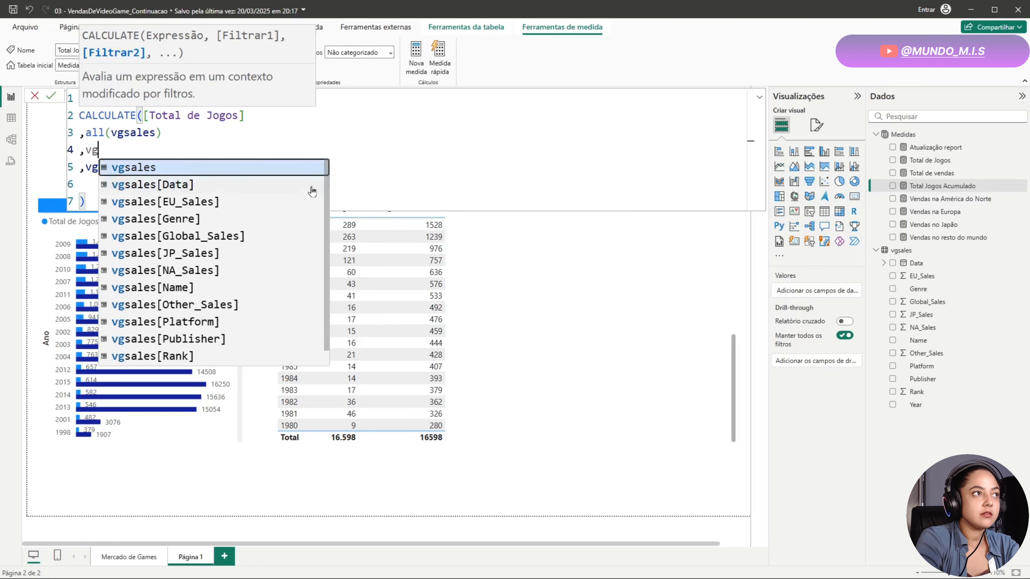
pyautogui.write('sales[')
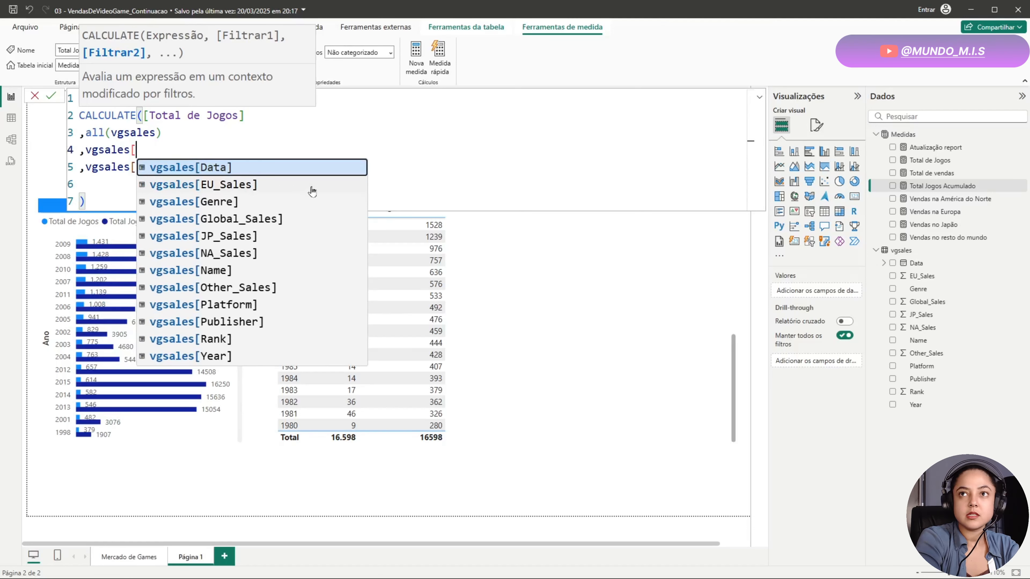
pyautogui.press('Tab')
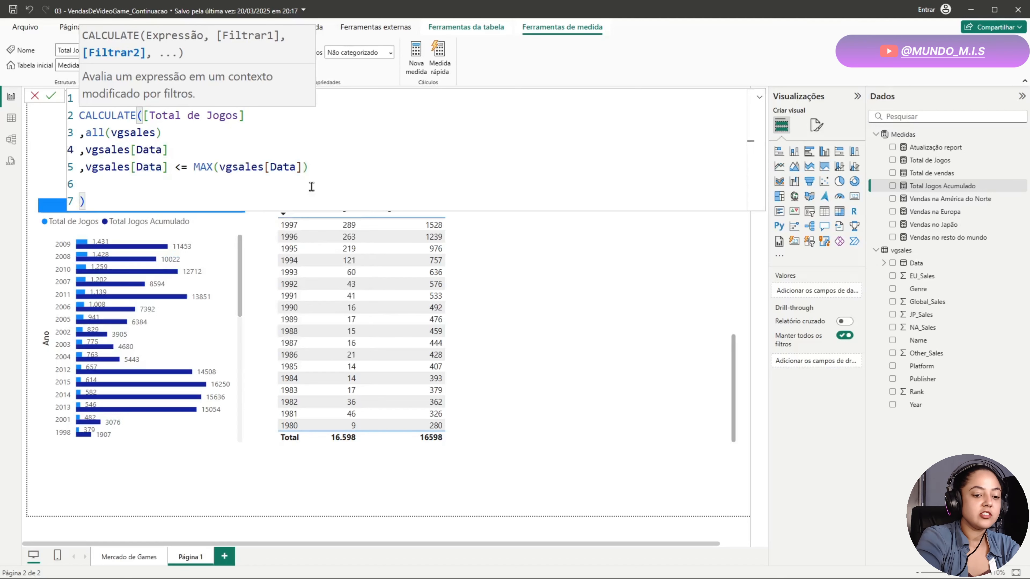
pyautogui.write('<> ')
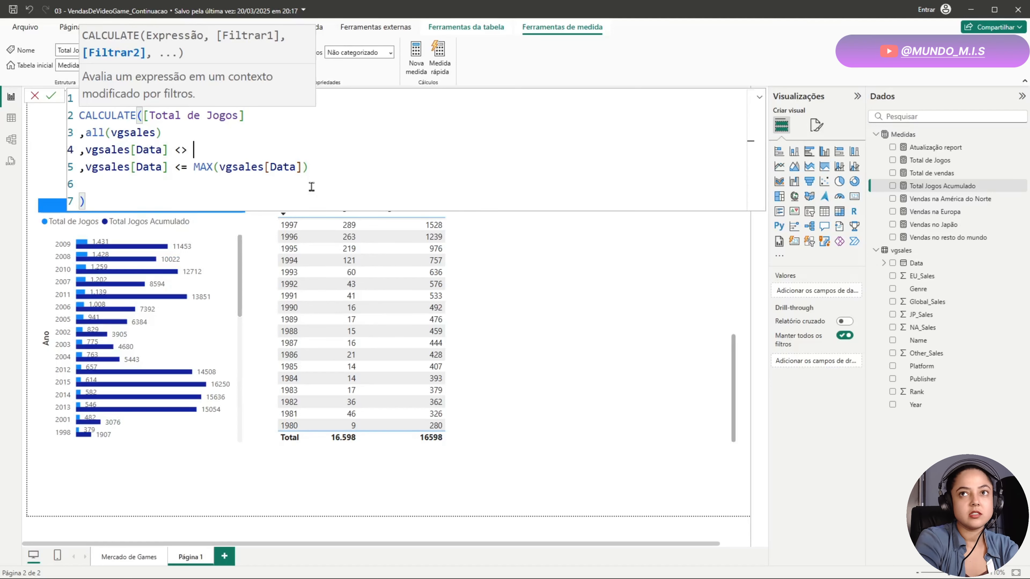
pyautogui.write("''")
pyautogui.write('"')
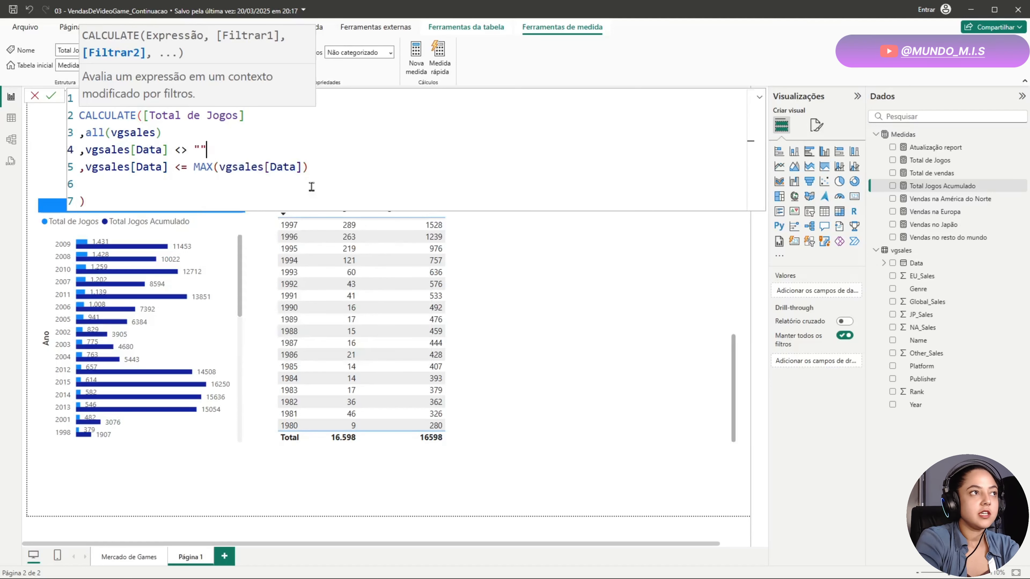
pyautogui.write('N')
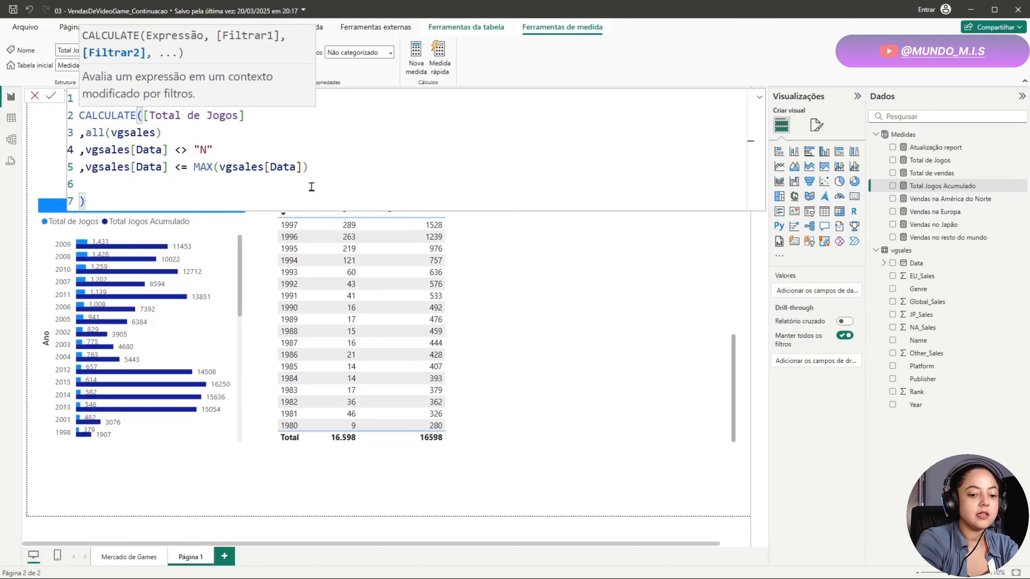
pyautogui.write('/A')
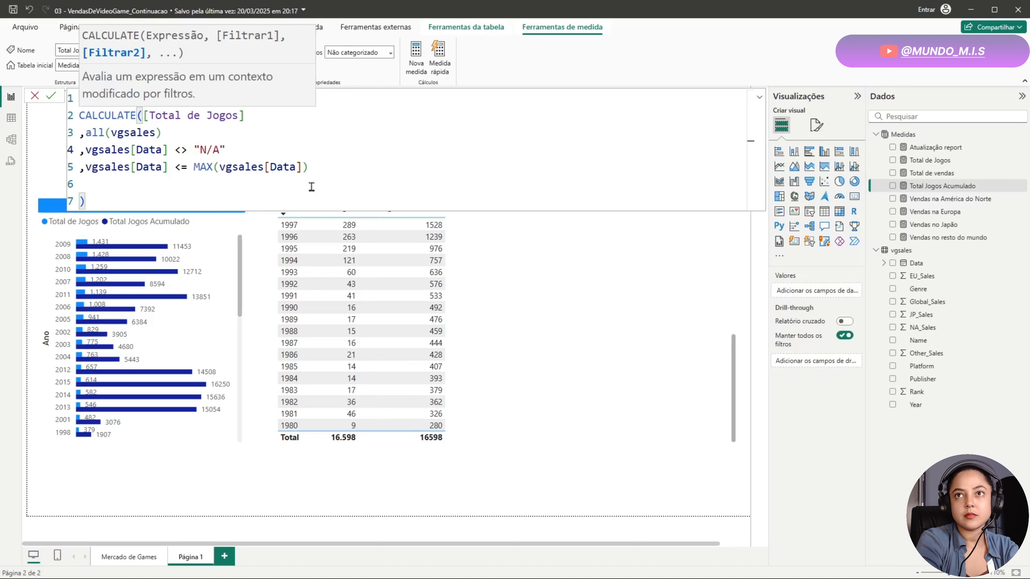
# Replace the comma before the vgsales[Data] <= MAX(vgsales[Data]) condition with && to combine it with the "N/A" condition.
pyautogui.press('Down')
pyautogui.press('Home')
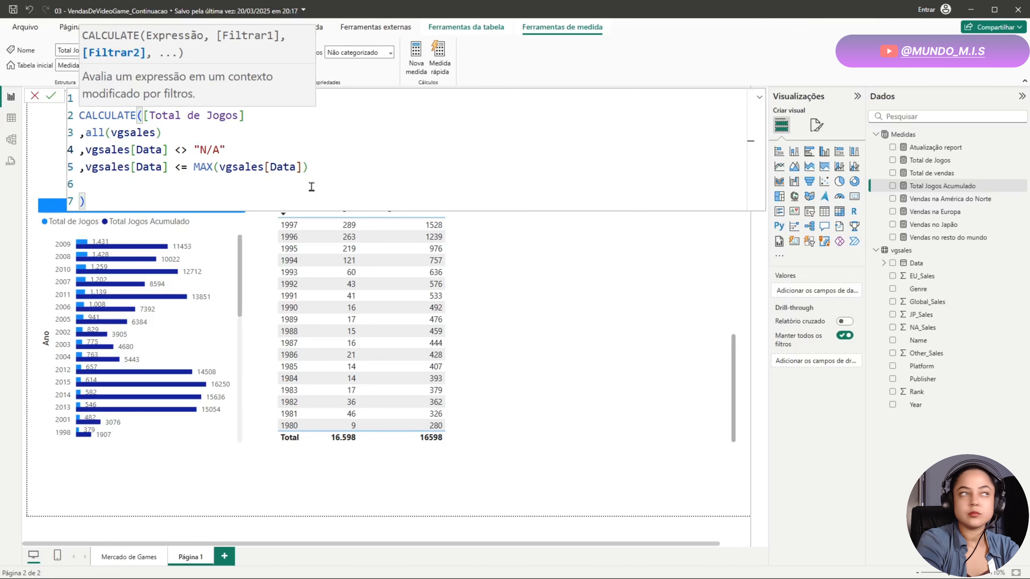
pyautogui.press('Down')
pyautogui.hotkey('ctrl', 'Left')
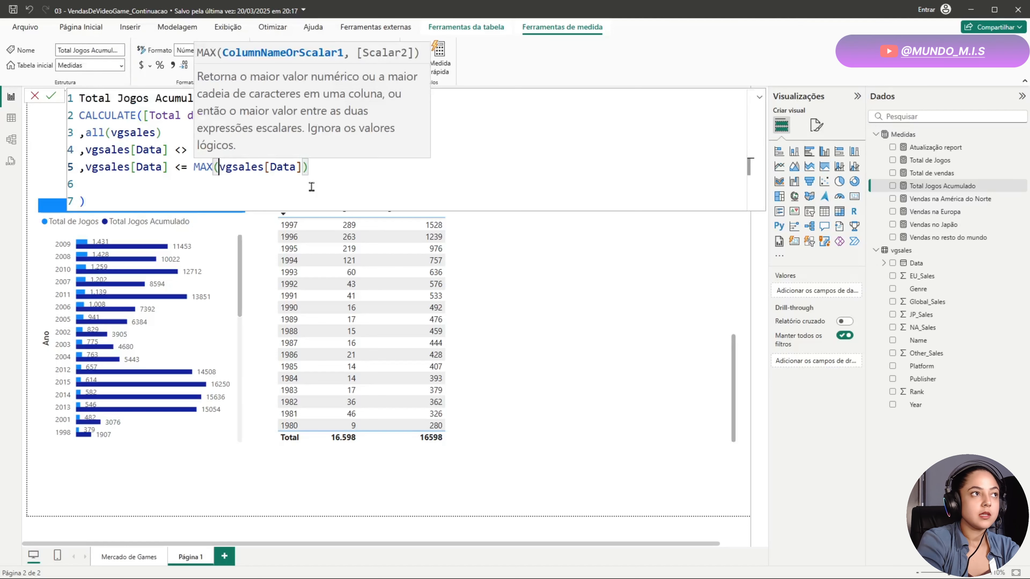
pyautogui.hotkey('ctrl', 'Left')
pyautogui.press('Home')
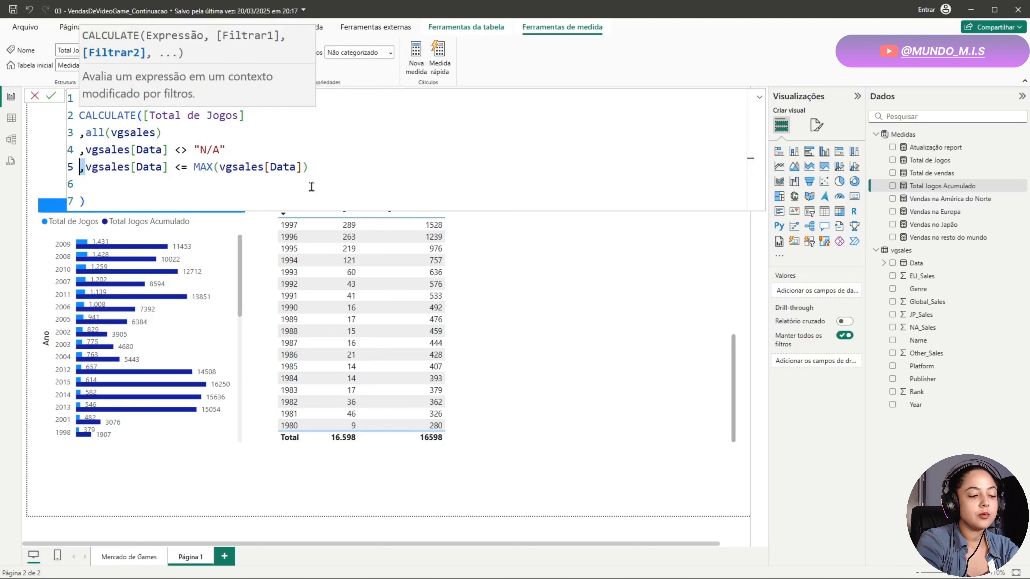
pyautogui.write('&&')
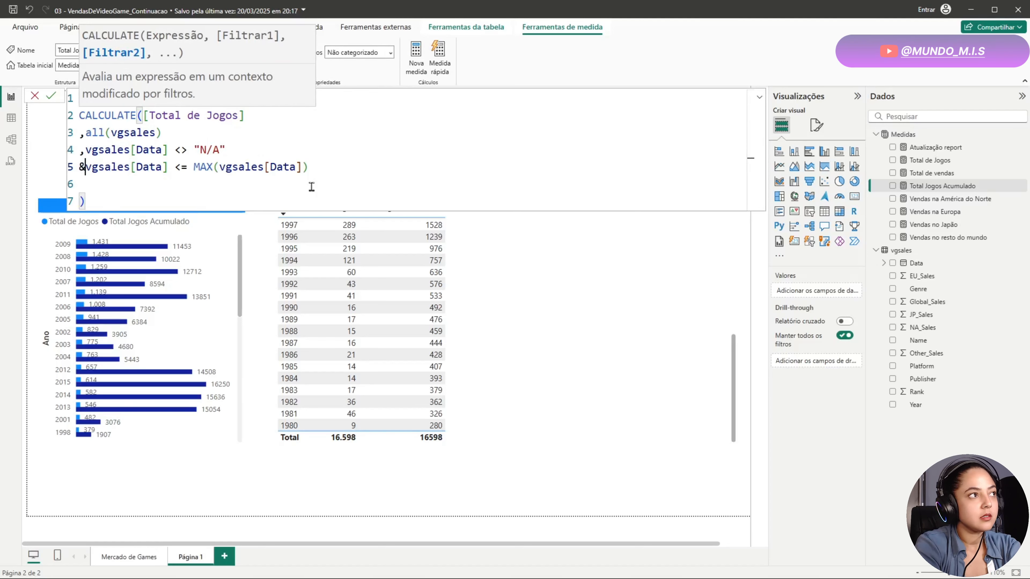
pyautogui.press('Up')
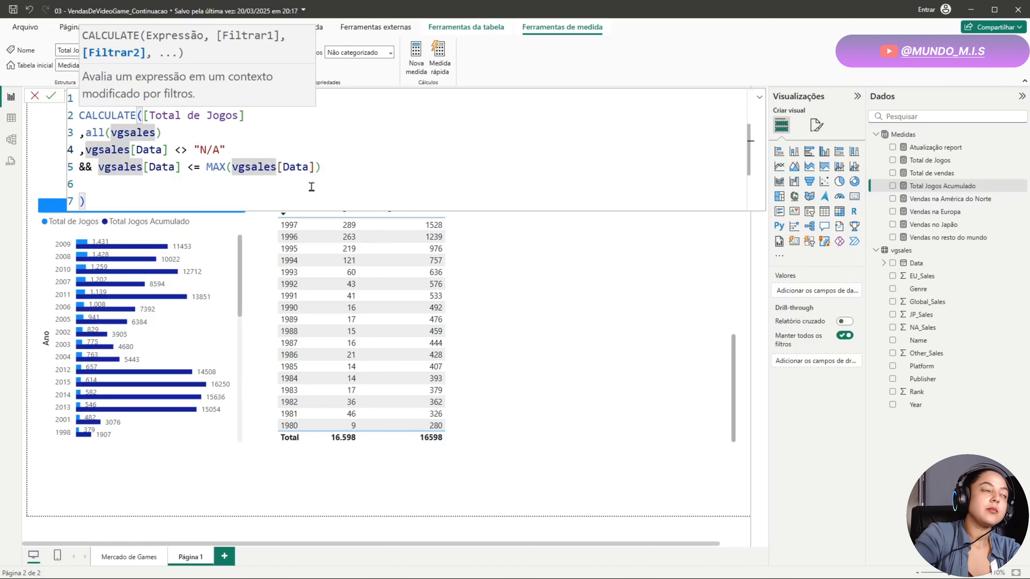
# Review the && operator and the "N/A" condition in the formula against the N/A and 1980 rows of the table.
pyautogui.moveTo(93, 171); pyautogui.dragTo(79, 171)
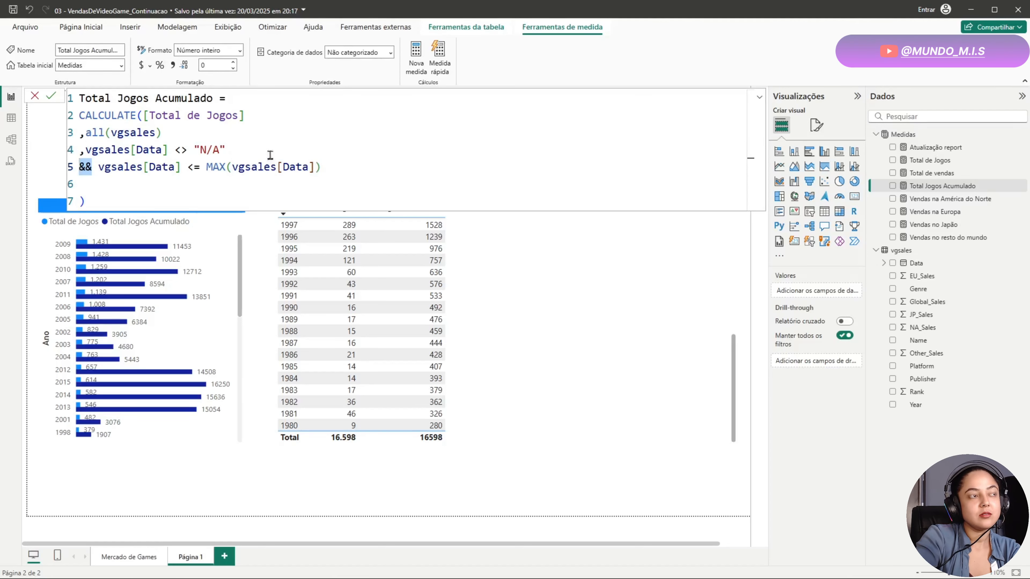
pyautogui.click(240, 149)
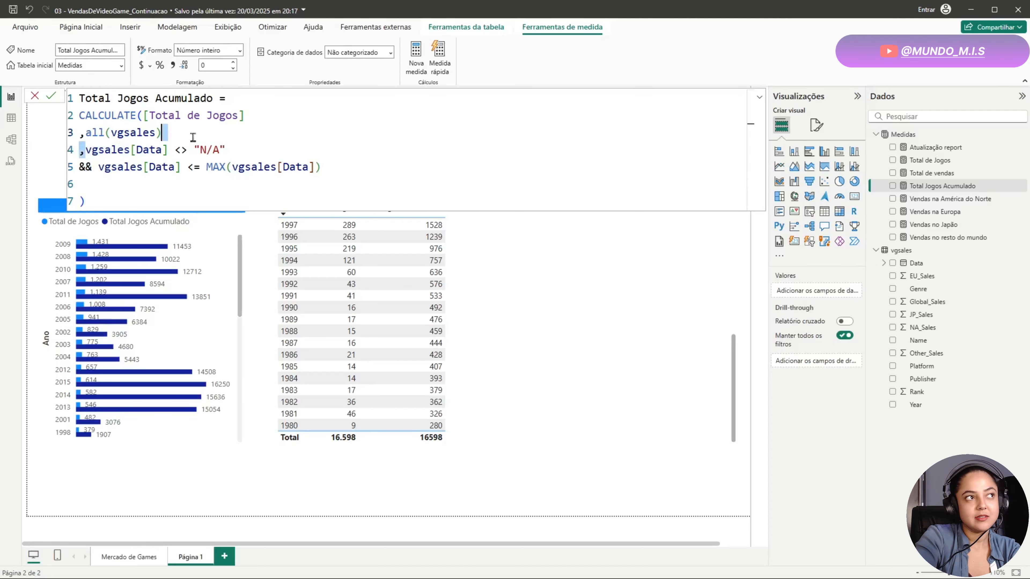
pyautogui.moveTo(86, 151); pyautogui.dragTo(270, 149)
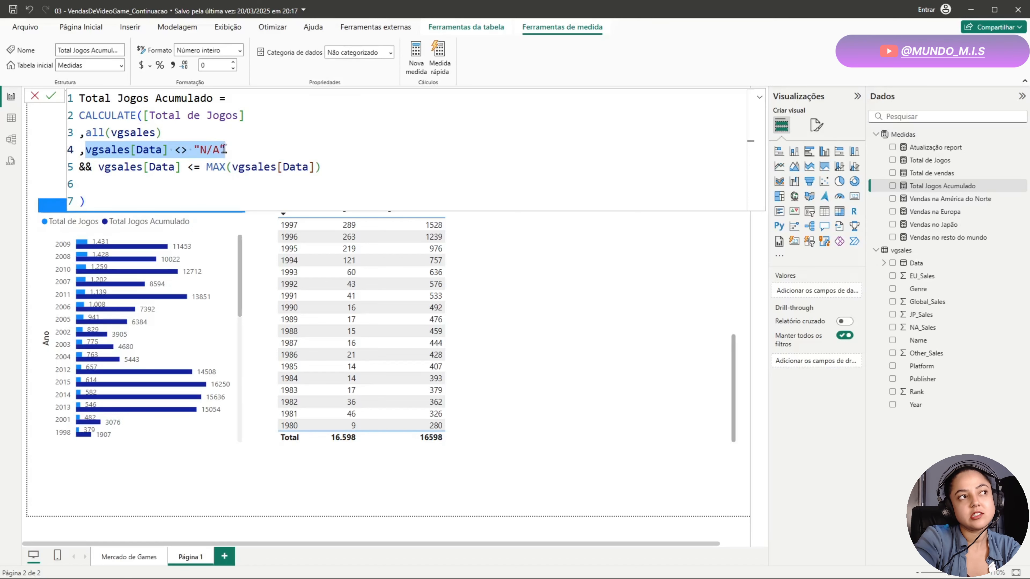
pyautogui.click(241, 148)
pyautogui.scroll(8, 384, 370)
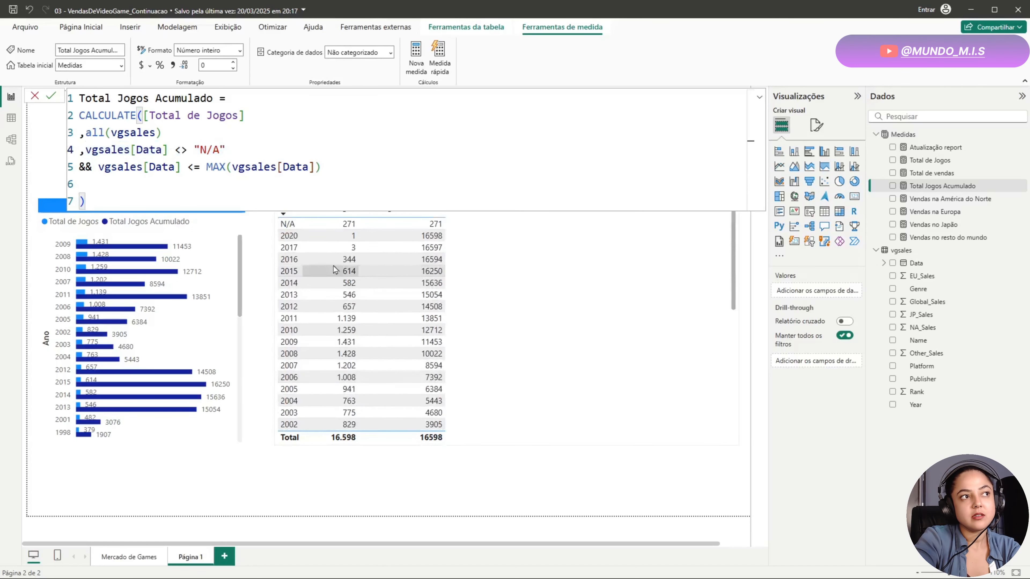
pyautogui.scroll(-5, 384, 373)
pyautogui.scroll(-3, 420, 352)
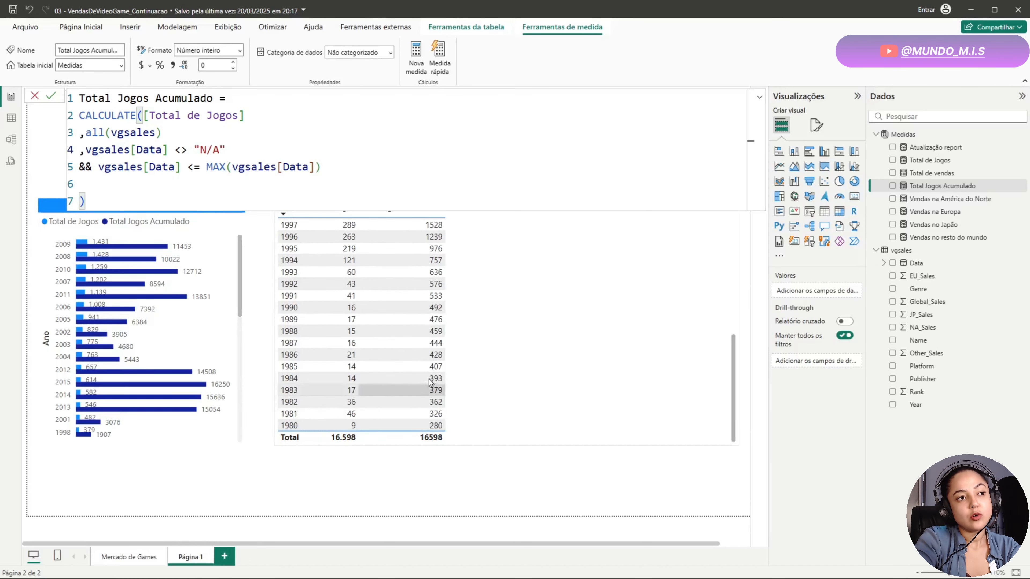
# Review the && vgsales[Data] <= MAX(vgsales[Data]) condition in the formula against the table rows from 1980 up to N/A.
pyautogui.scroll(2, 394, 336)
pyautogui.scroll(7, 394, 336)
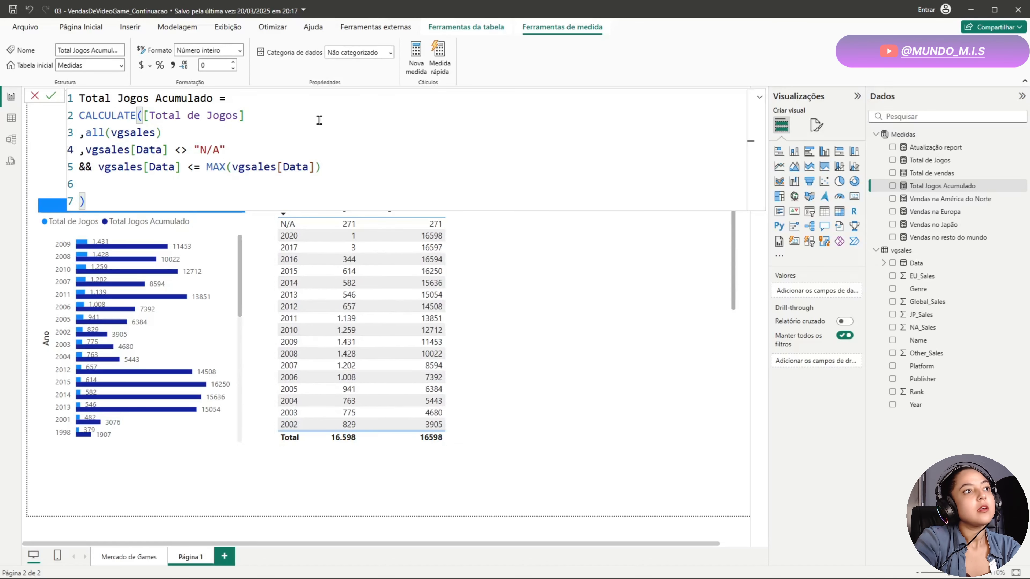
pyautogui.moveTo(341, 168); pyautogui.dragTo(50, 165)
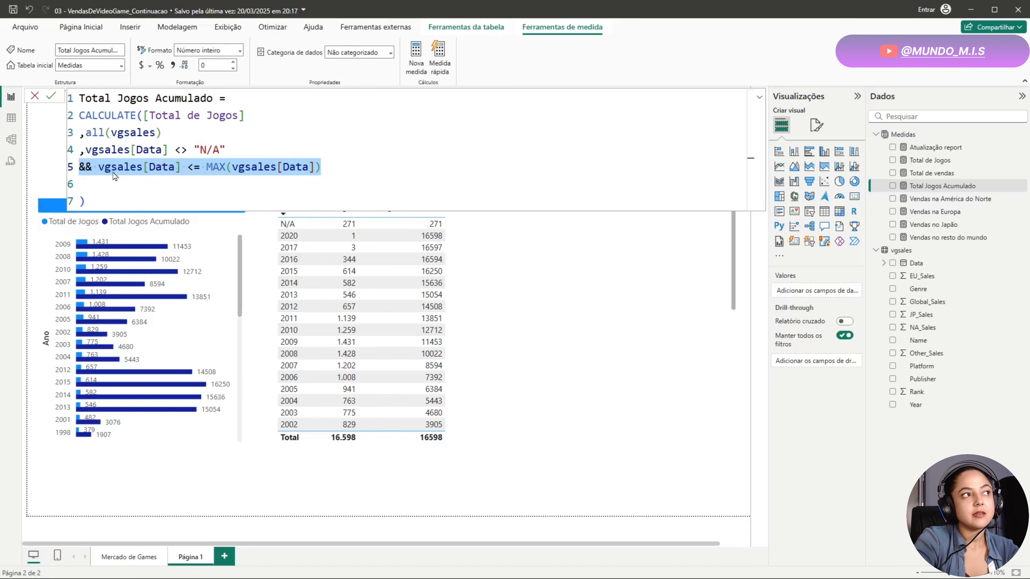
pyautogui.click(200, 168)
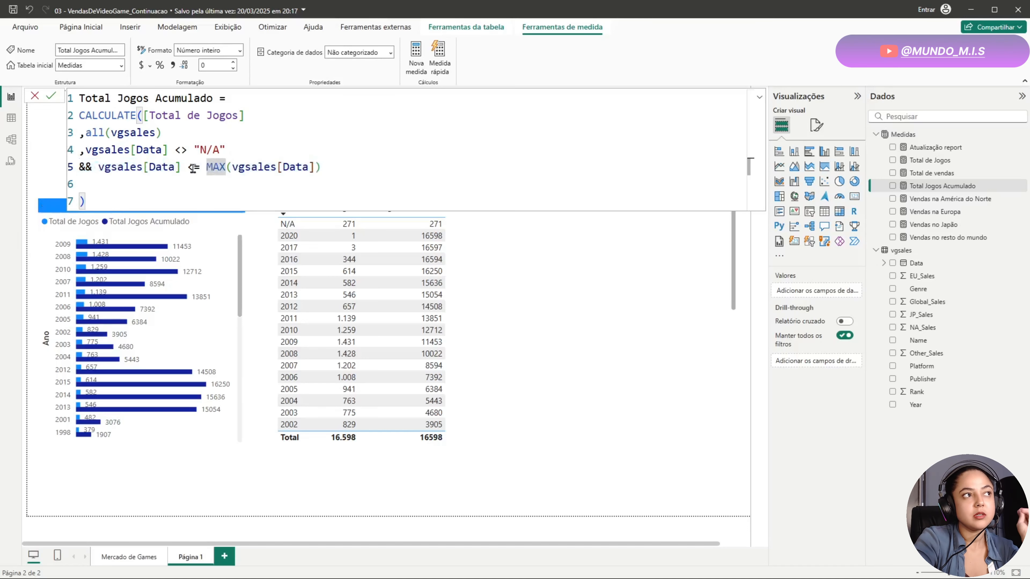
pyautogui.moveTo(181, 167); pyautogui.dragTo(98, 169)
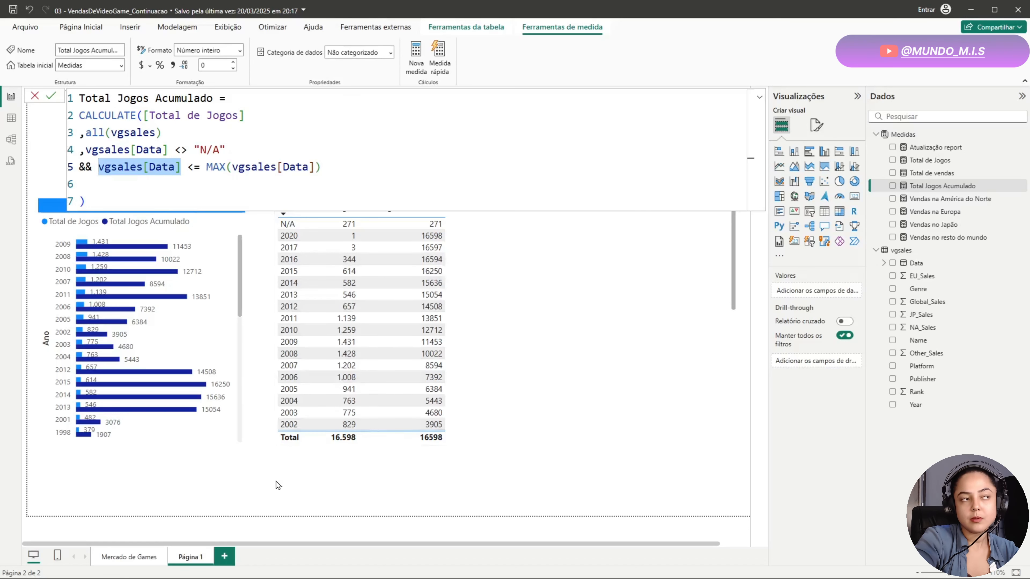
# Remove the blank line before the closing parenthesis and apply the Total Jogos Acumulado formula.
pyautogui.click(131, 189)
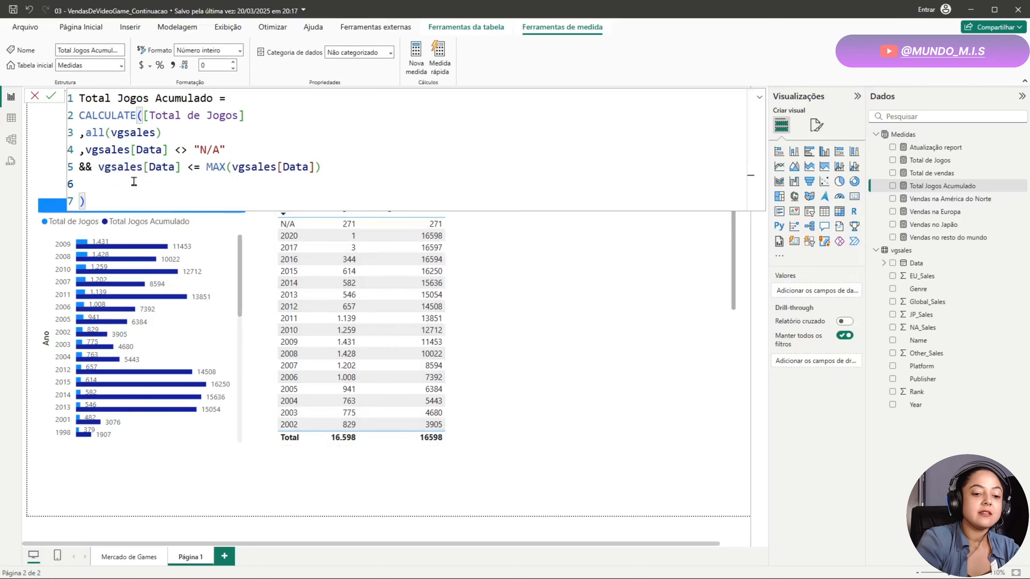
pyautogui.press('Delete')
pyautogui.press('Return')
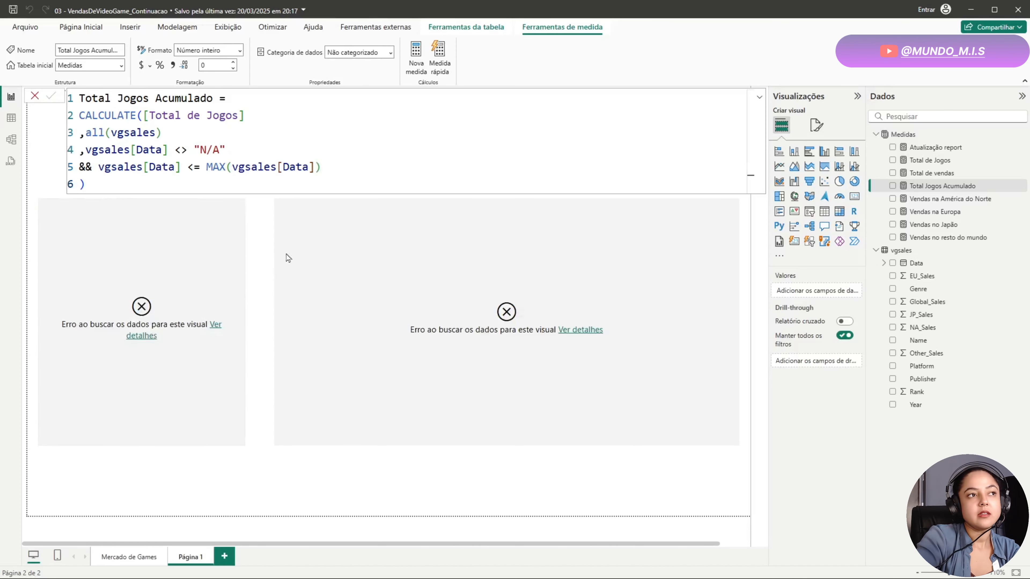
# Examine the vgsales[Data] <> "N/A" comparison in the formula to find the cause of the error in the visuals.
pyautogui.click(173, 190)
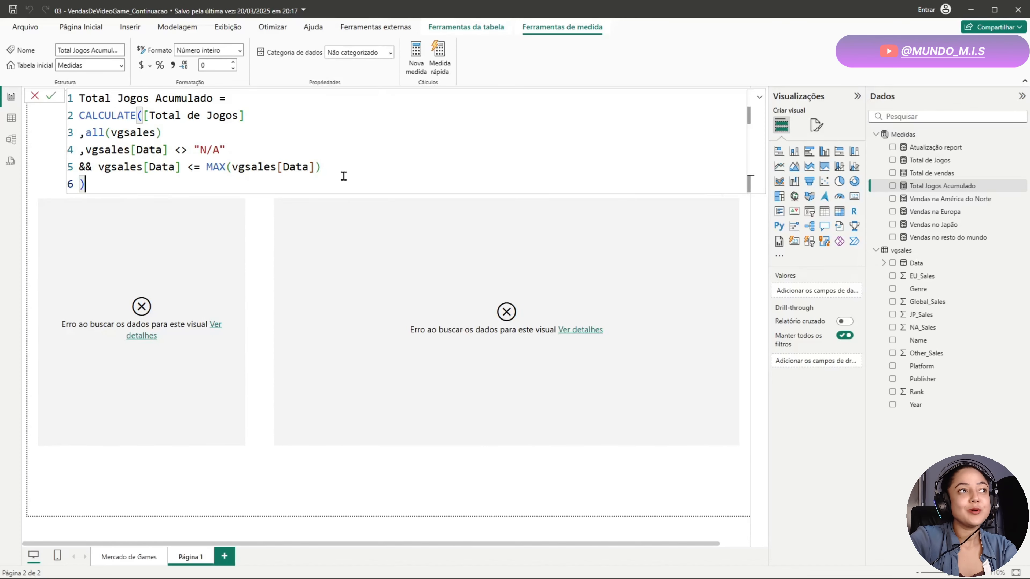
pyautogui.click(152, 151)
pyautogui.moveTo(168, 152); pyautogui.dragTo(85, 151)
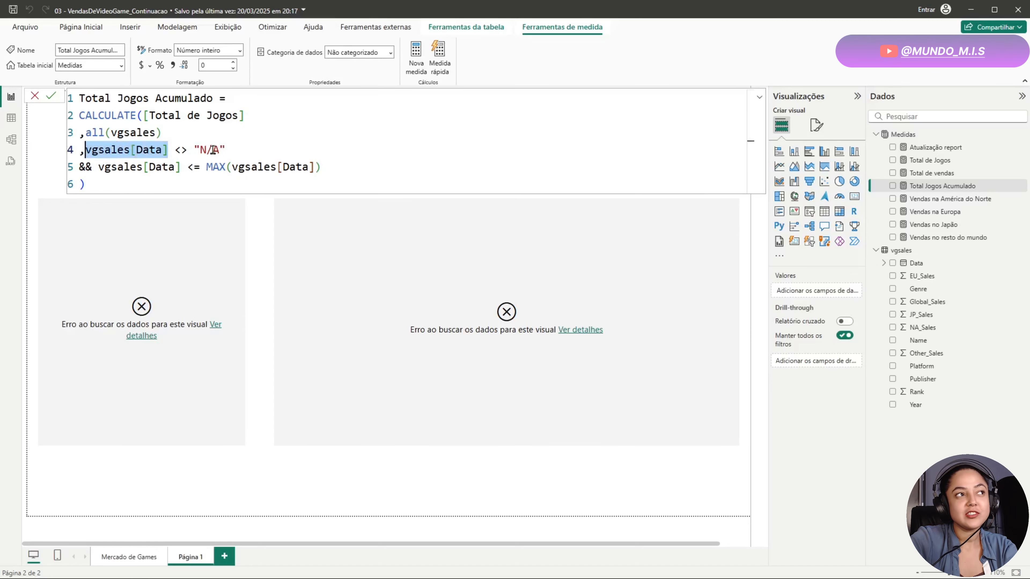
pyautogui.click(220, 151)
pyautogui.moveTo(213, 150); pyautogui.dragTo(193, 151)
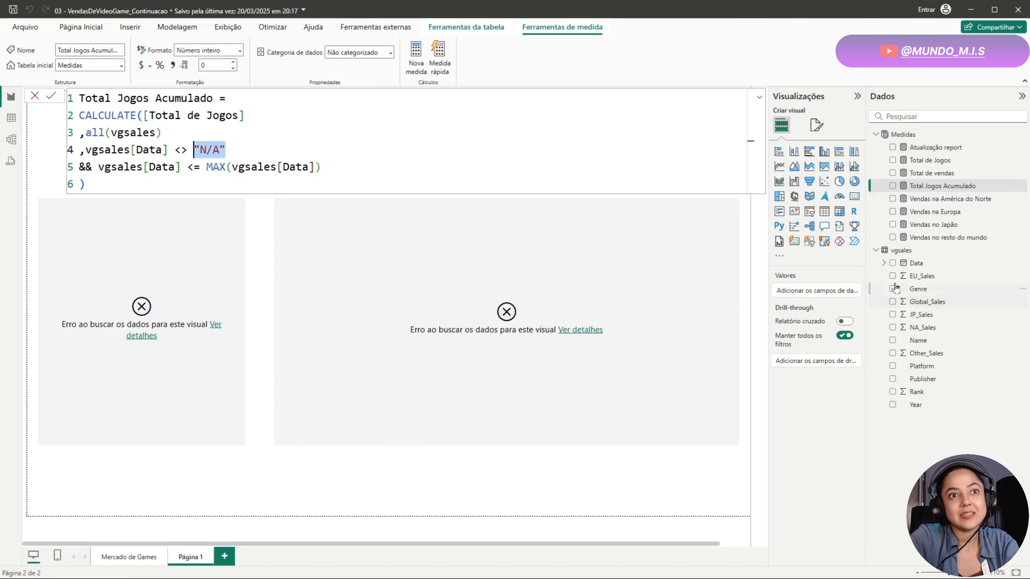
pyautogui.click(230, 156)
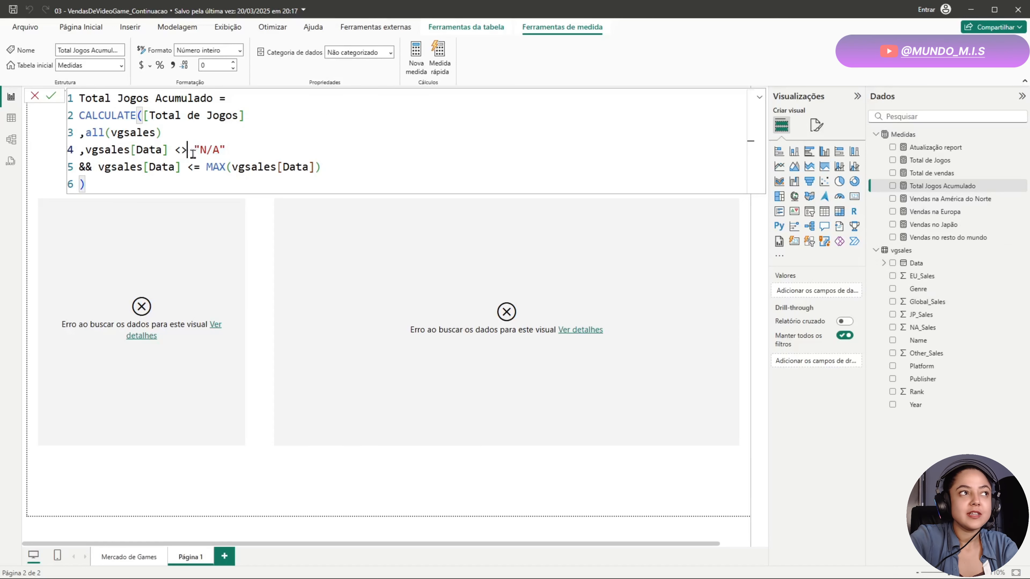
pyautogui.moveTo(228, 154); pyautogui.dragTo(195, 151)
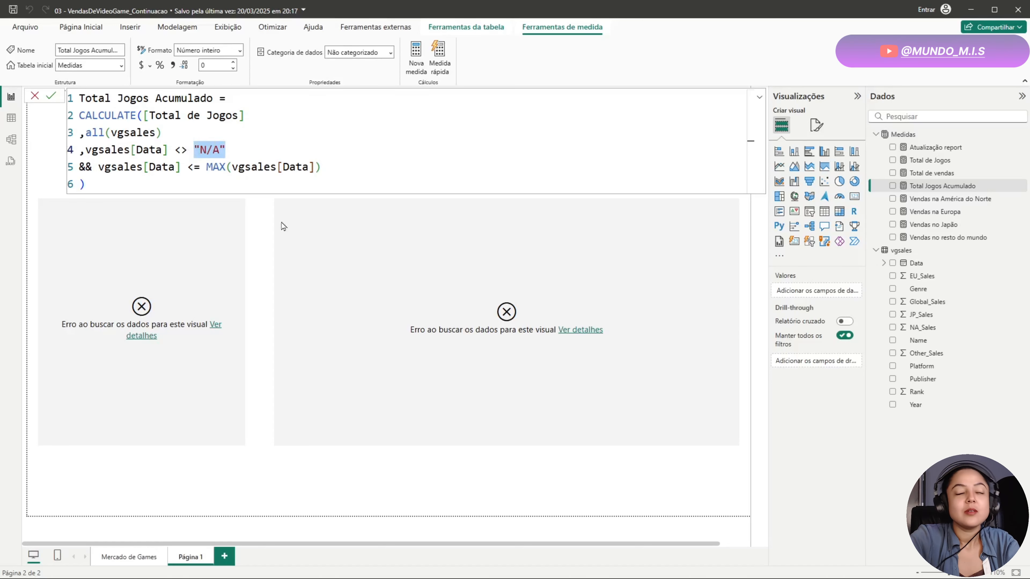
# Change the "N/A" condition's column from Data to Year, giving vgsales[Year] <> "N/A", and apply the formula.
pyautogui.click(157, 151)
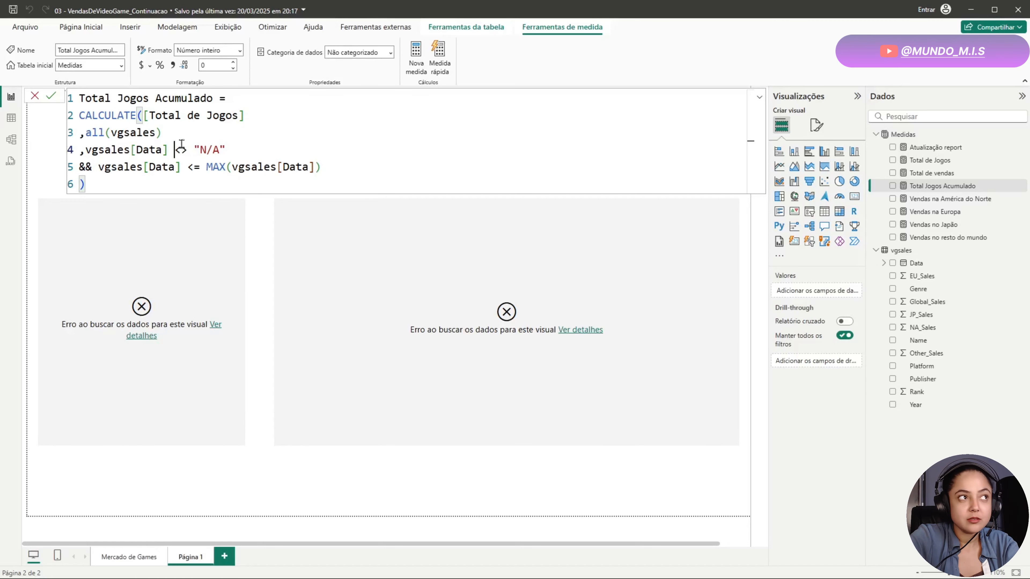
pyautogui.moveTo(162, 150); pyautogui.dragTo(137, 152)
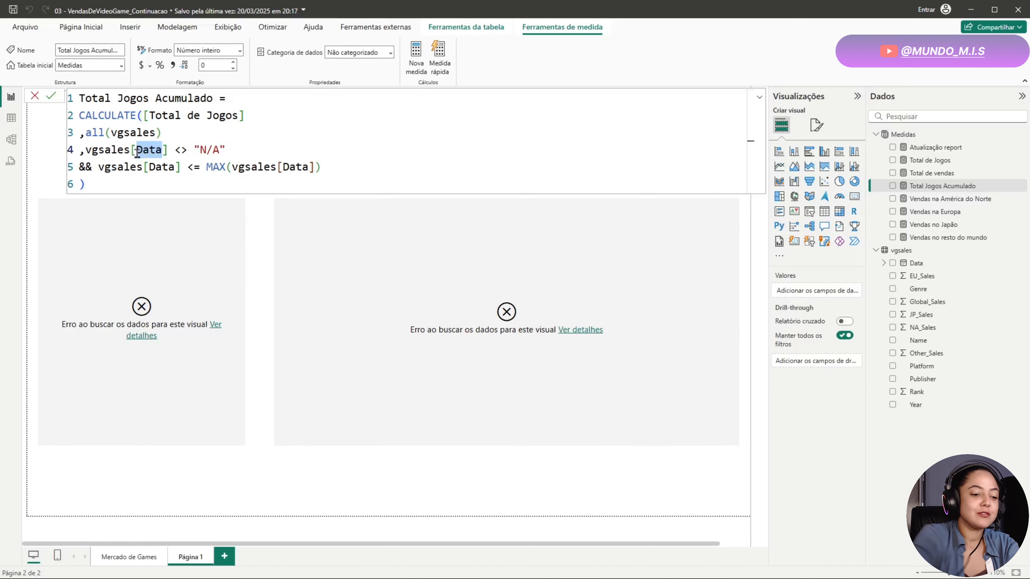
pyautogui.write('Y')
pyautogui.press('Tab')
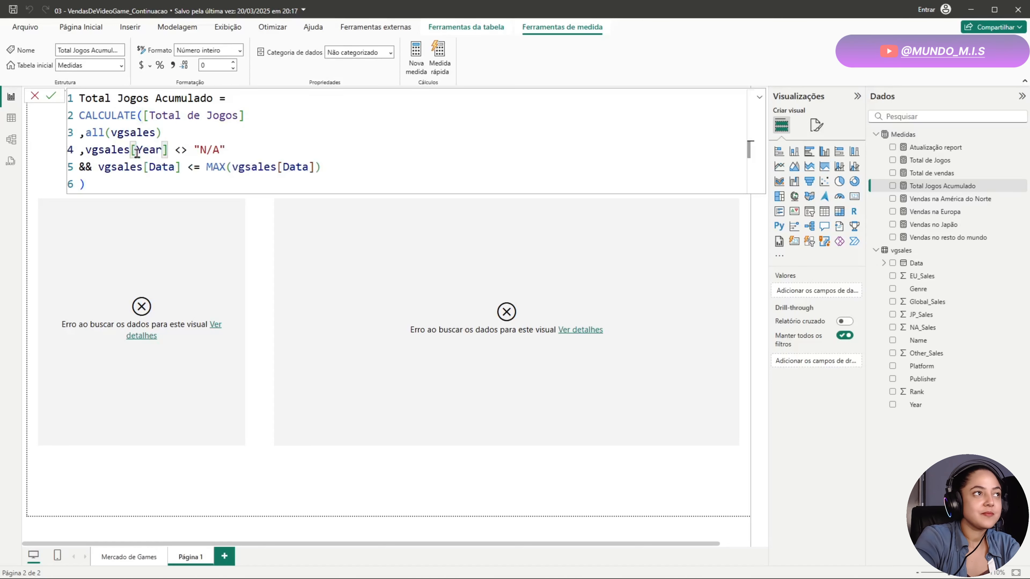
pyautogui.press('Return')
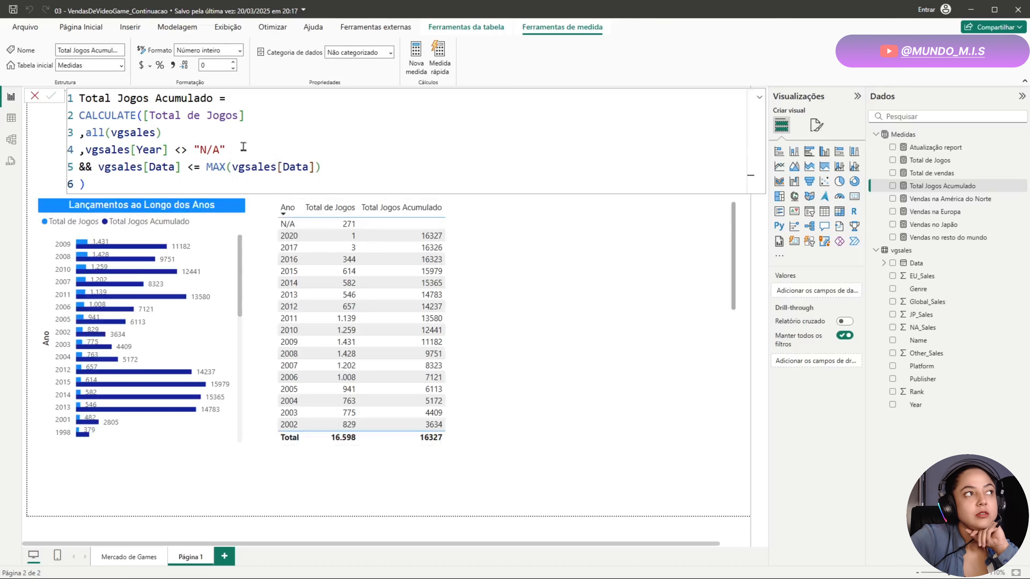
# Review the formula part by part: [Total de Jogos], all(vgsales), the Year <> "N/A" condition and the MAX condition.
pyautogui.moveTo(143, 115); pyautogui.dragTo(245, 116)
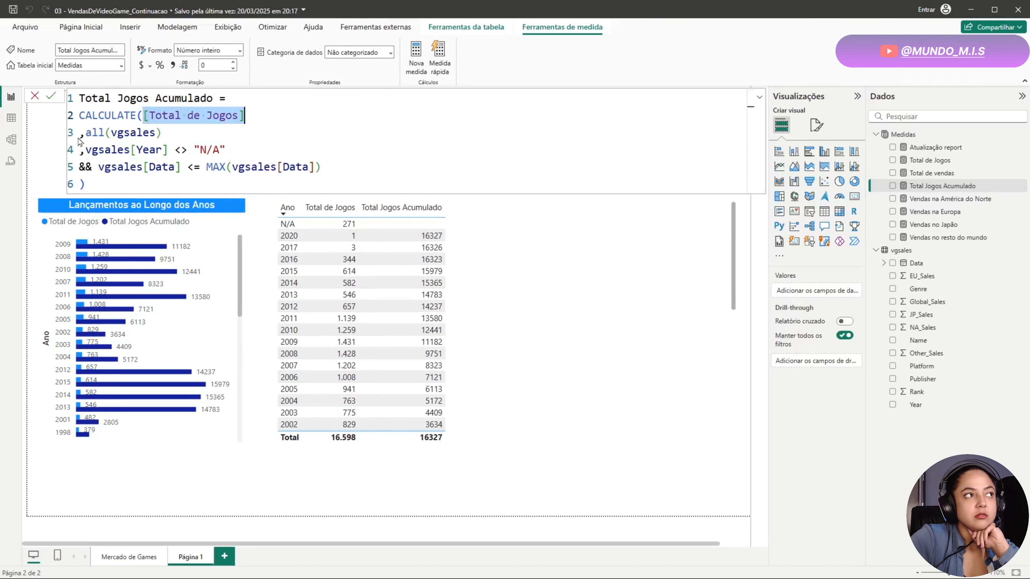
pyautogui.moveTo(78, 133); pyautogui.dragTo(163, 133)
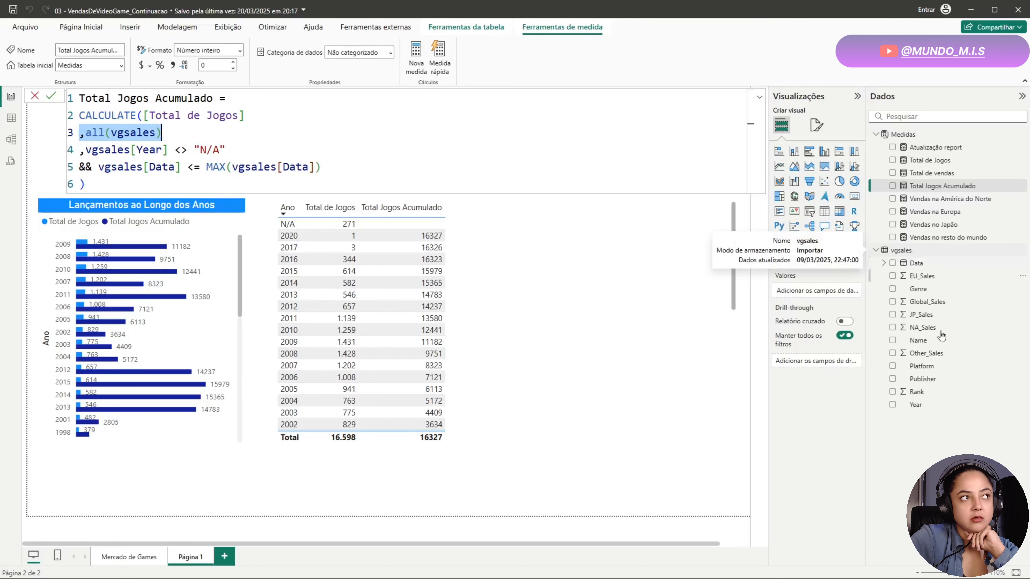
pyautogui.click(226, 150)
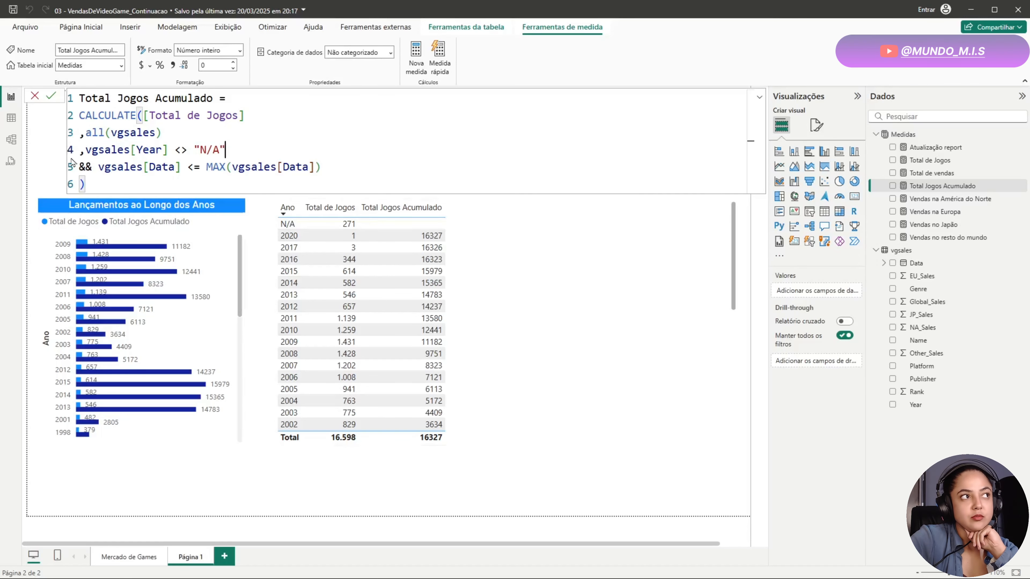
pyautogui.moveTo(82, 150); pyautogui.dragTo(241, 147)
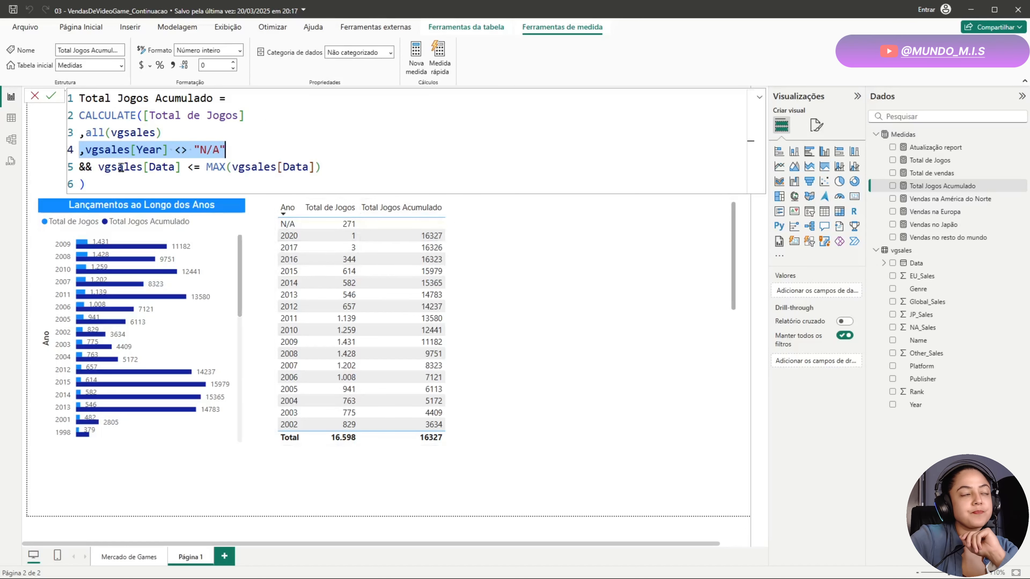
pyautogui.moveTo(98, 167); pyautogui.dragTo(340, 167)
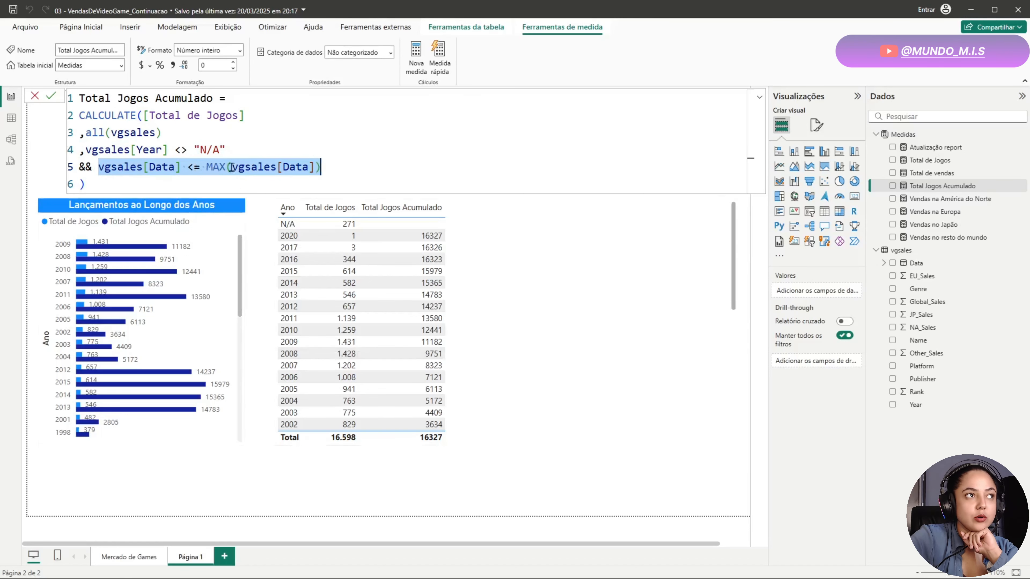
pyautogui.click(338, 169)
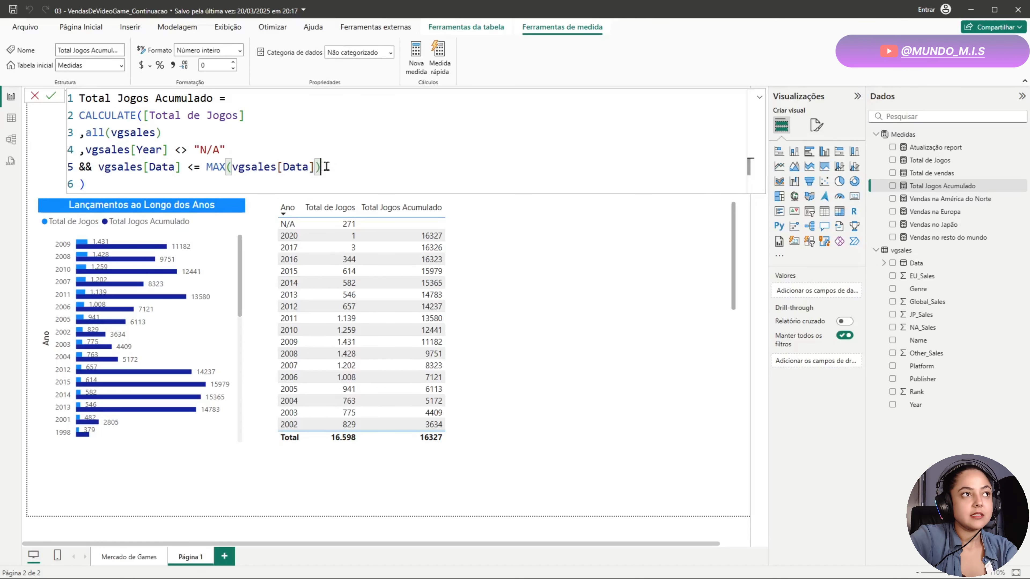
# Copy MAX(vgsales[Data]) from the formula into a new measure defined as teste = MAX(vgsales[Data]).
pyautogui.moveTo(326, 166); pyautogui.dragTo(204, 167)
pyautogui.hotkey('ctrl', 'c')
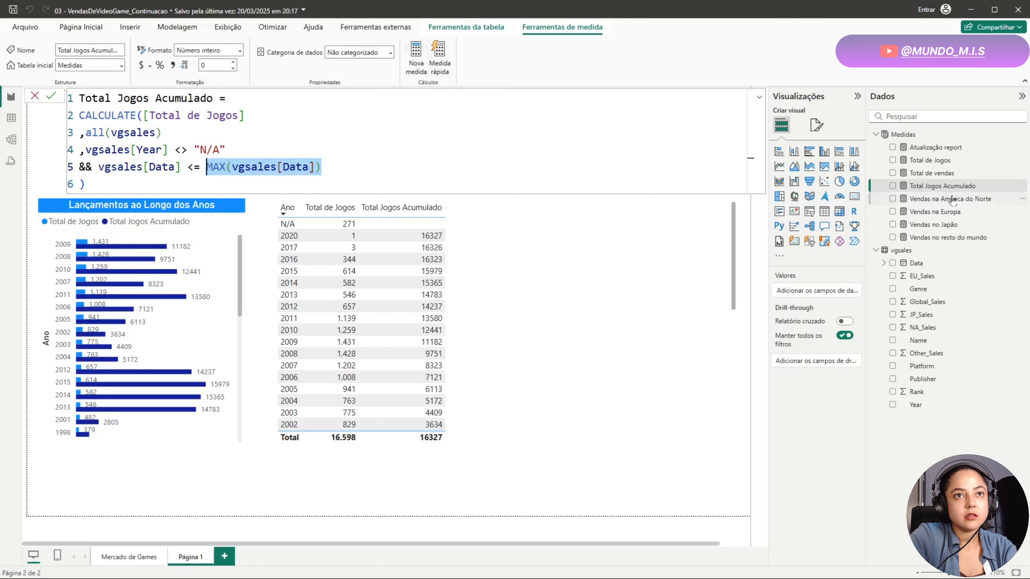
pyautogui.click(486, 178)
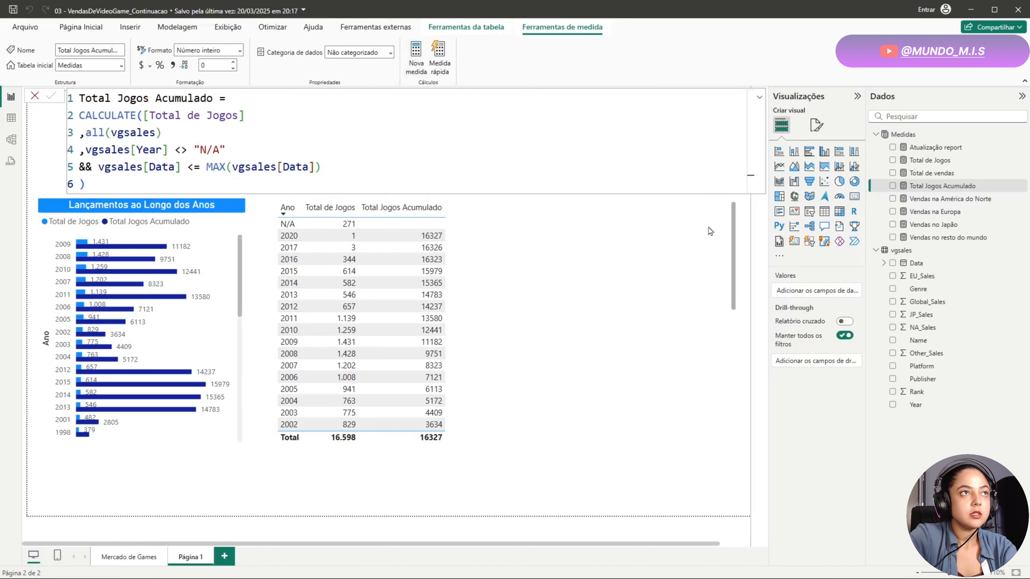
pyautogui.click(415, 57)
pyautogui.hotkey('ctrl', 'a')
pyautogui.hotkey('ctrl', 'v')
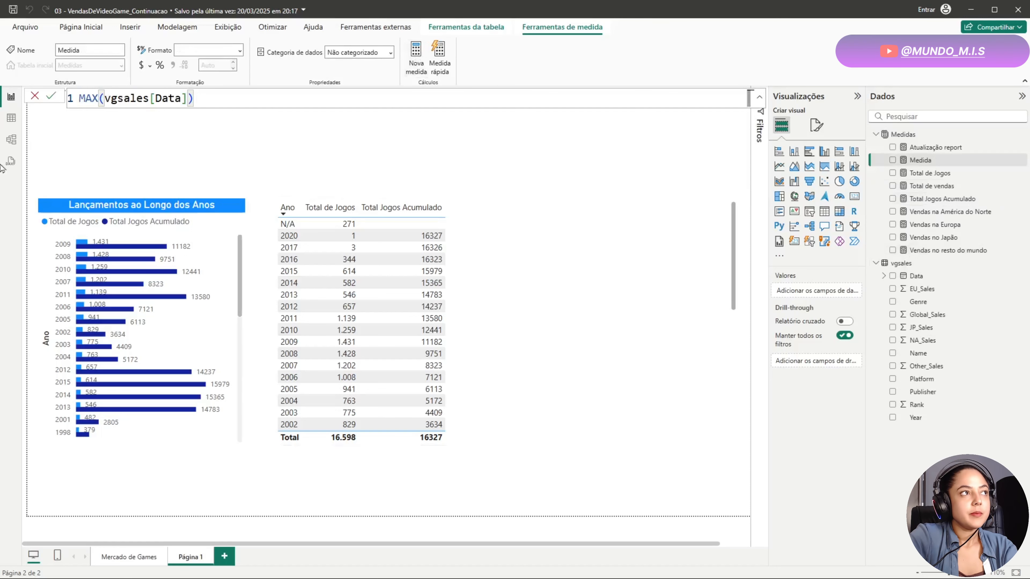
pyautogui.click(80, 98)
pyautogui.write('teste ')
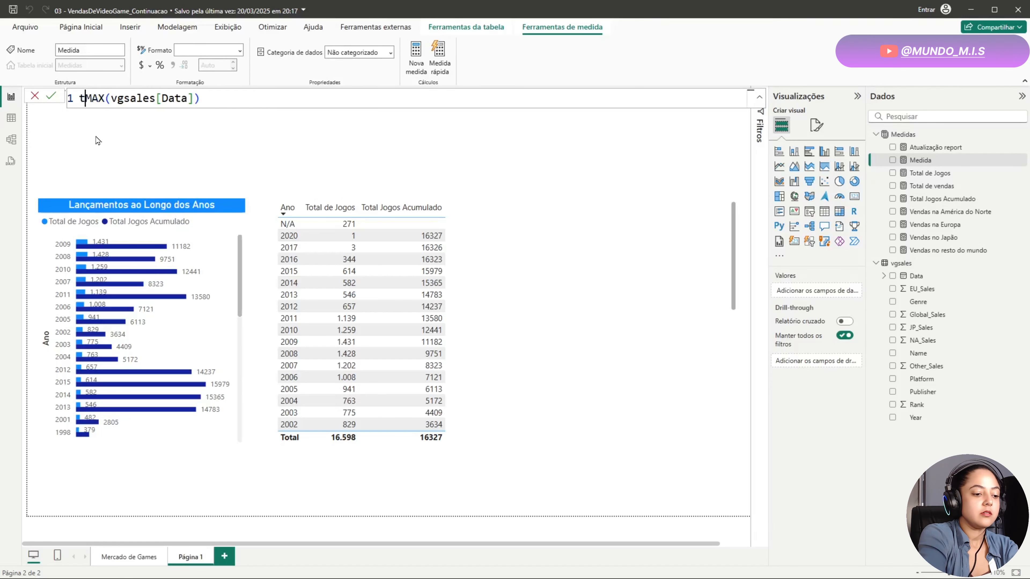
pyautogui.write('=')
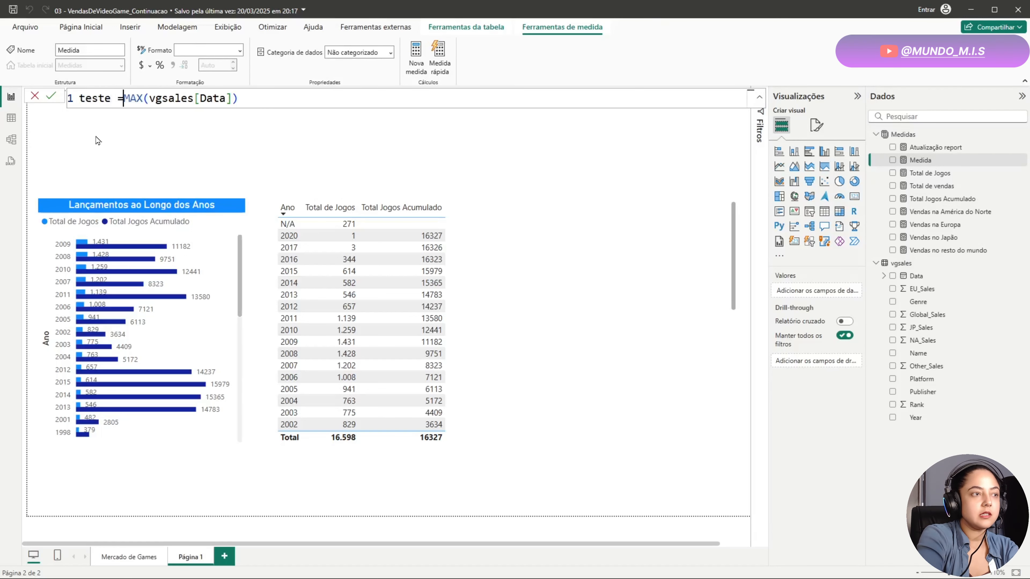
pyautogui.press('Return')
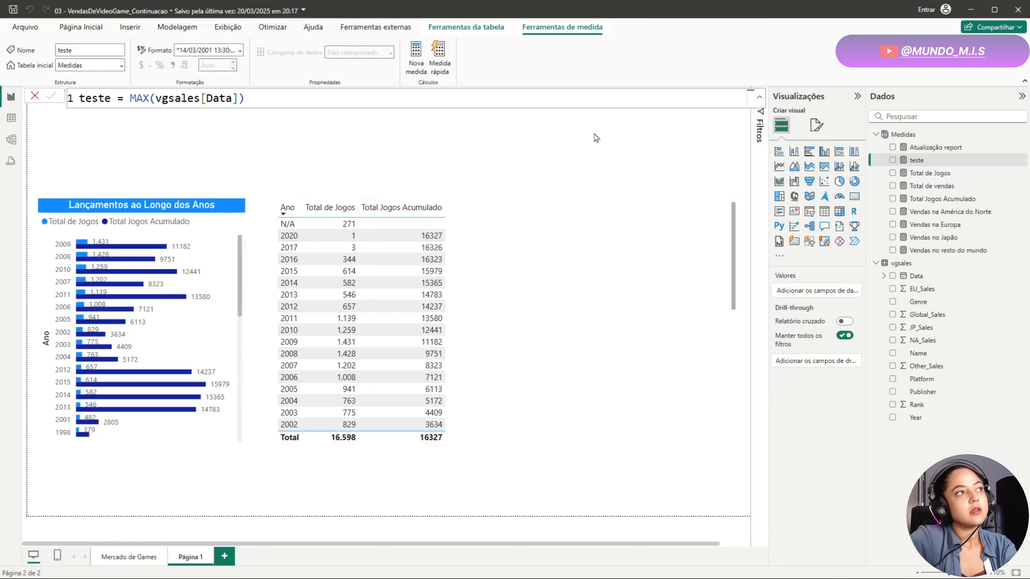
# Add the teste measure as a column in the yearly table and check it with Ano sorted ascending, then descending again.
pyautogui.click(578, 321)
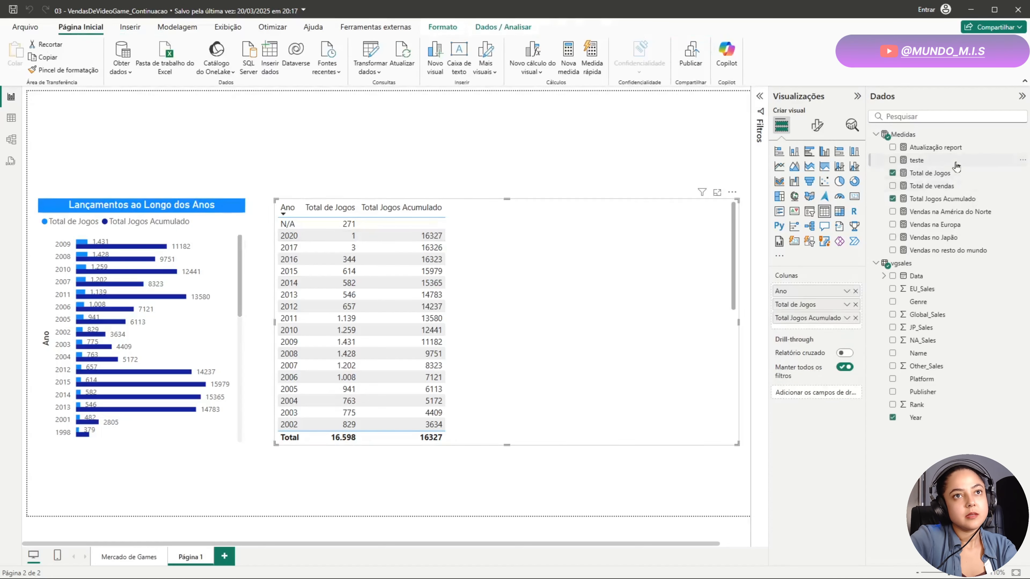
pyautogui.moveTo(953, 165); pyautogui.dragTo(565, 372)
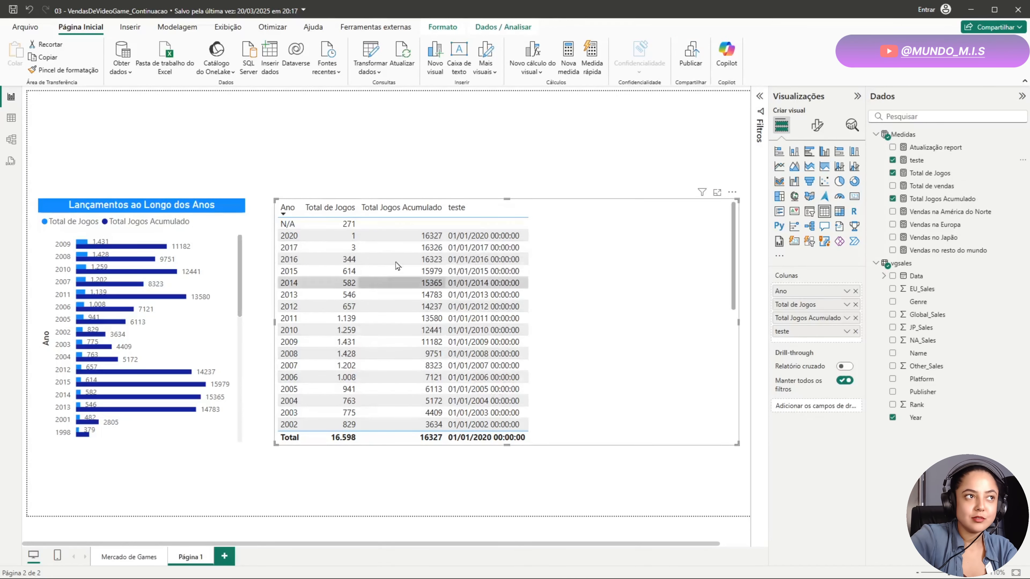
pyautogui.click(294, 216)
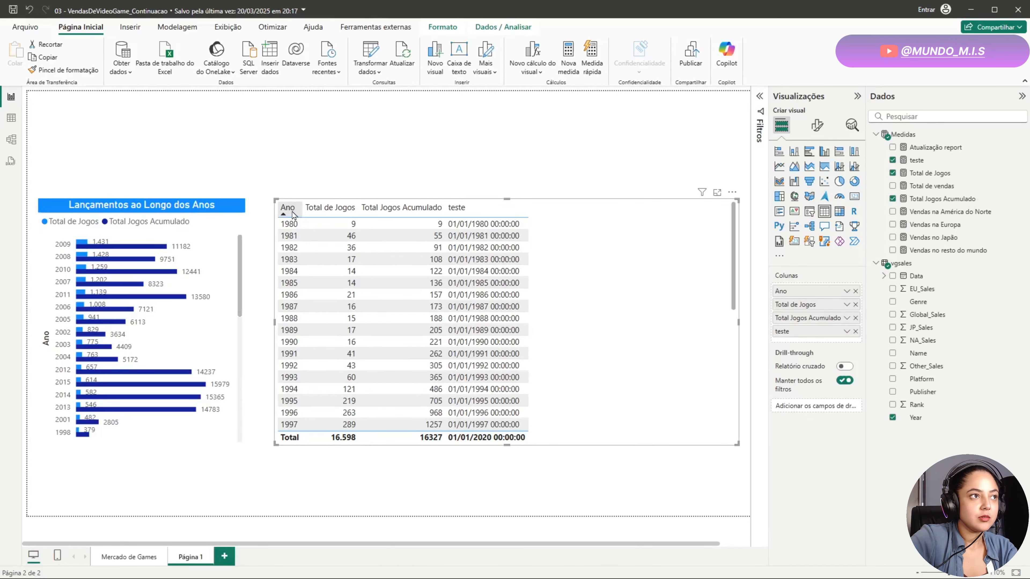
pyautogui.click(294, 215)
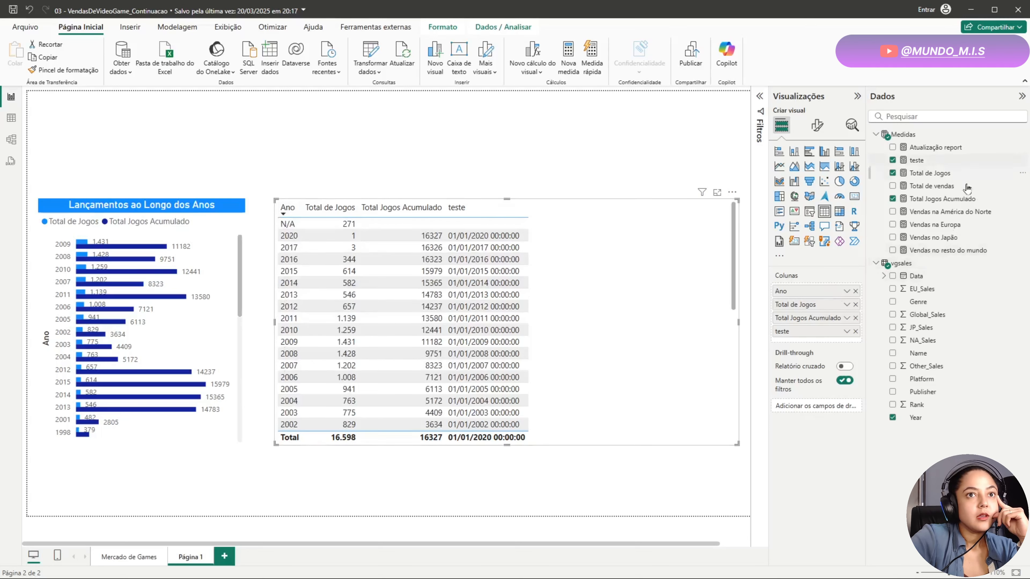
# Reopen the Total Jogos Acumulado formula and compare its vgsales[Data] <= MAX(vgsales[Data]) condition with the teste column down to the earlier years.
pyautogui.click(964, 201)
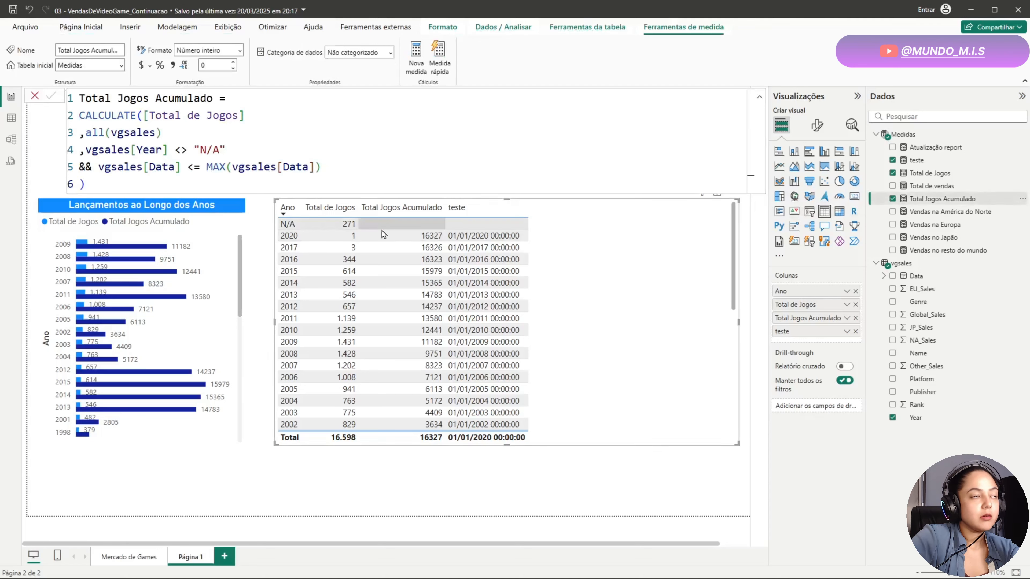
pyautogui.moveTo(100, 169); pyautogui.dragTo(185, 167)
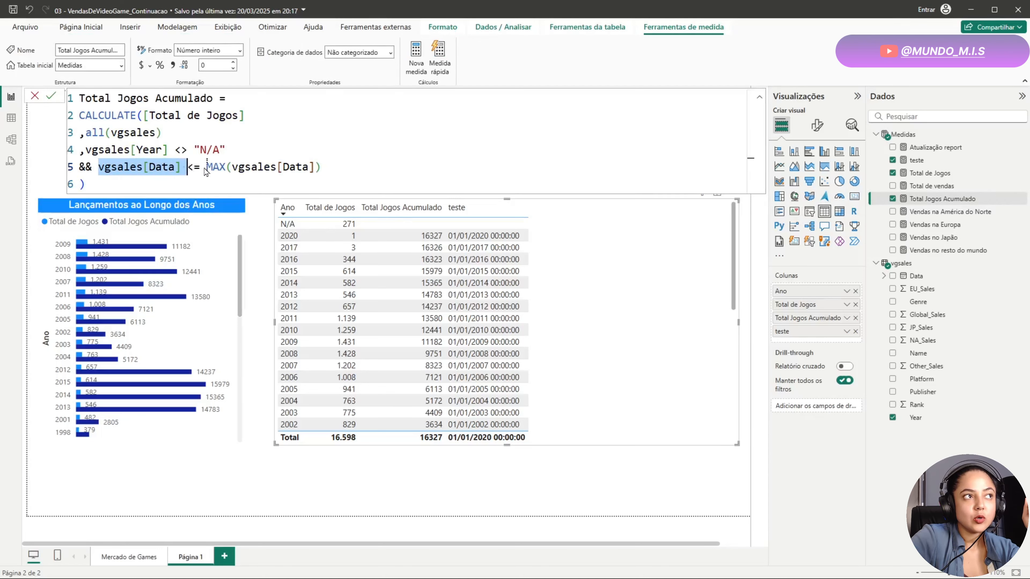
pyautogui.moveTo(205, 168); pyautogui.dragTo(331, 163)
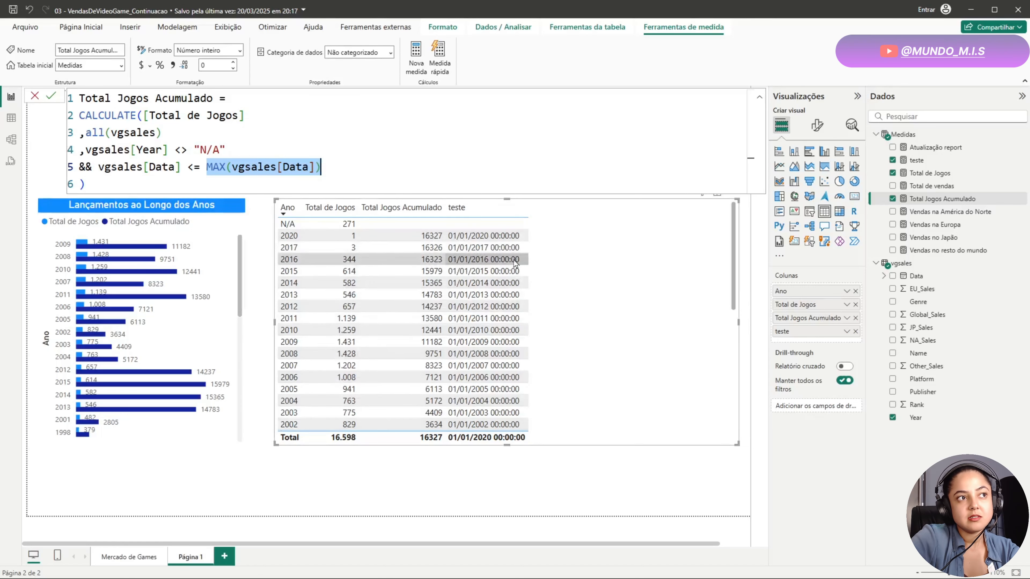
pyautogui.scroll(-3, 501, 367)
pyautogui.scroll(-4, 501, 367)
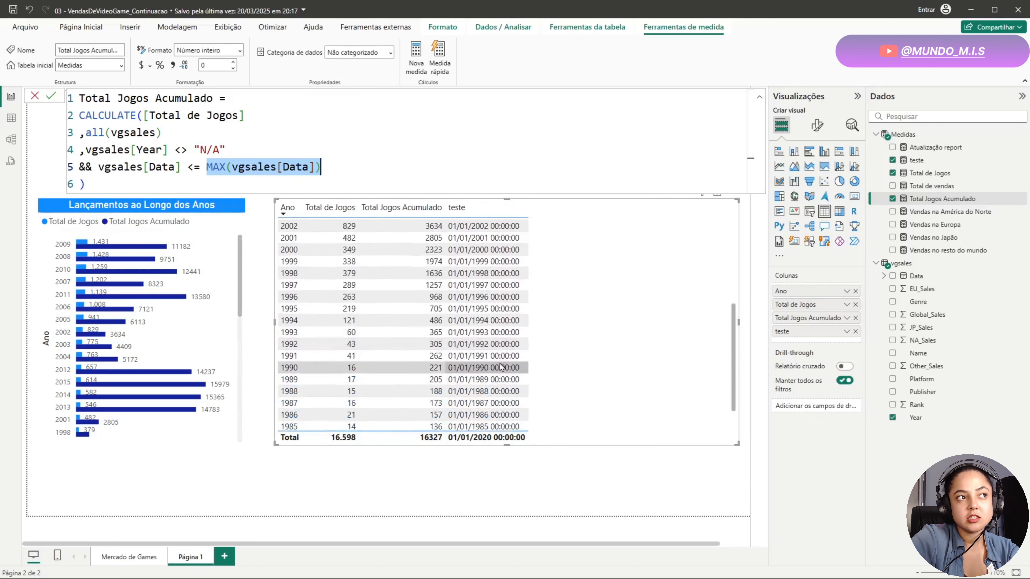
# Review the Total Jogos Acumulado formula's Year <> "N/A" and vgsales[Data] <= MAX(vgsales[Data]) conditions against the most recent years in the table.
pyautogui.scroll(7, 501, 367)
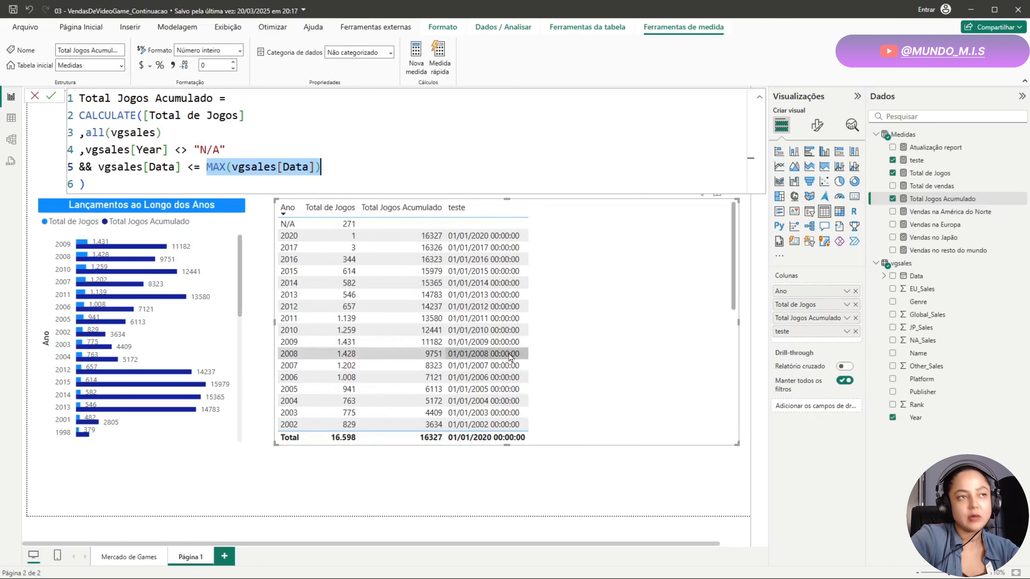
pyautogui.click(291, 163)
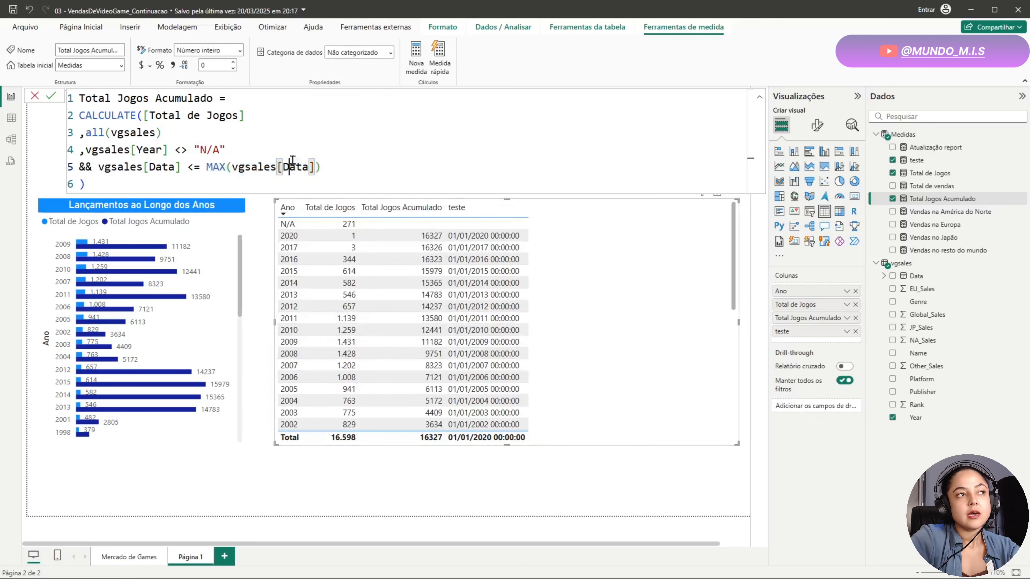
pyautogui.moveTo(329, 165); pyautogui.dragTo(99, 169)
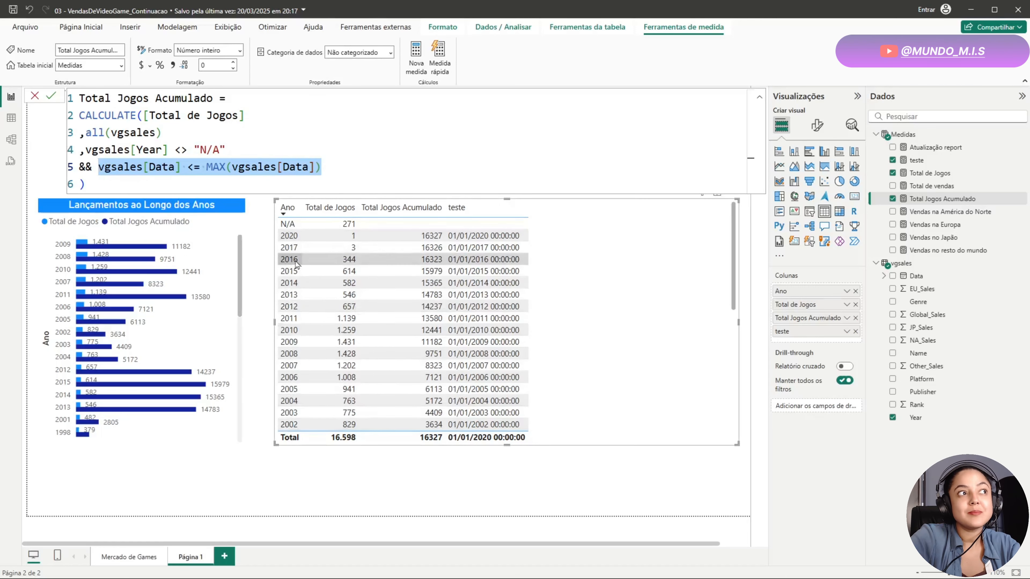
pyautogui.click(241, 152)
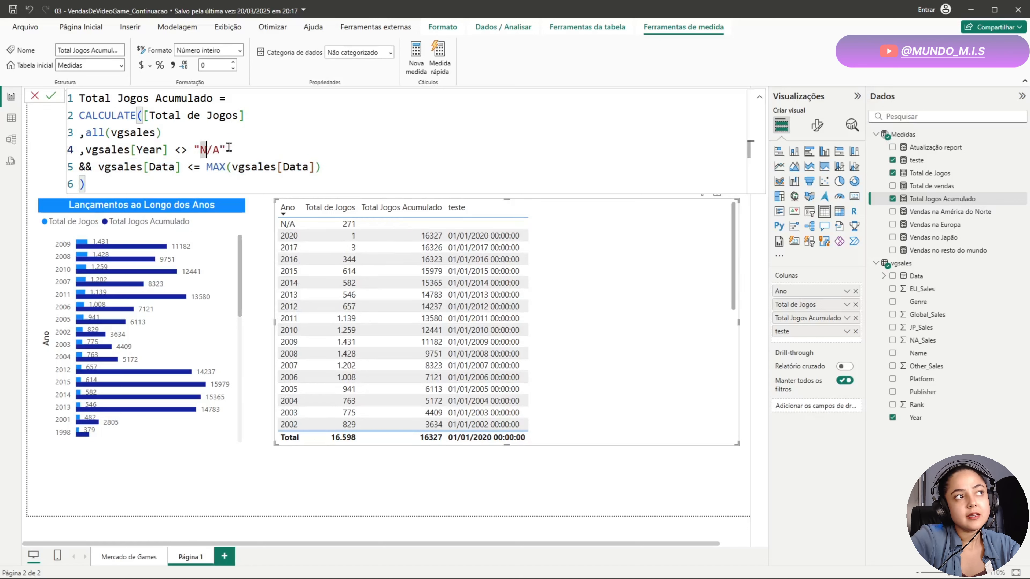
pyautogui.moveTo(227, 151); pyautogui.dragTo(52, 156)
pyautogui.doubleClick(150, 154)
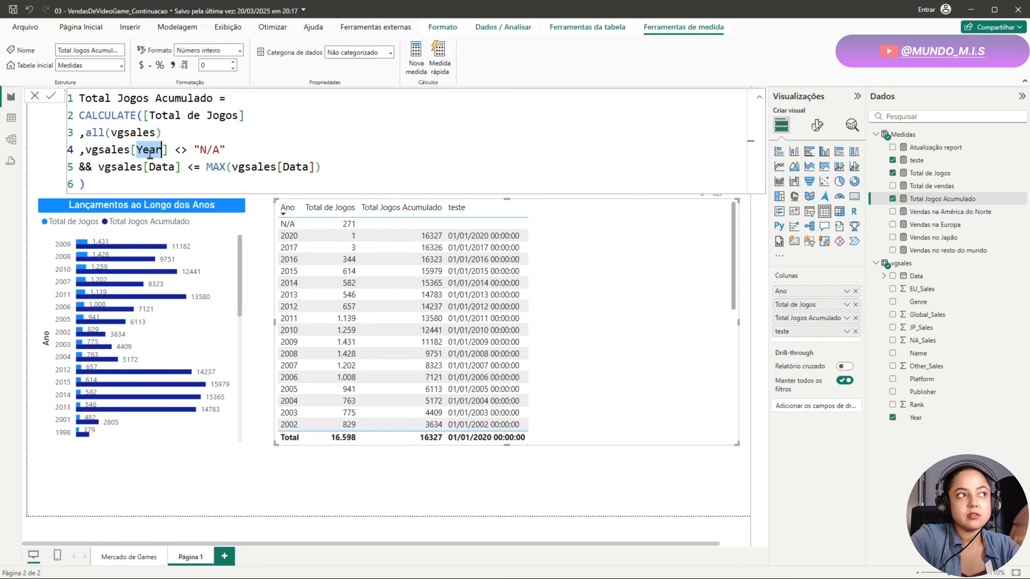
pyautogui.click(222, 147)
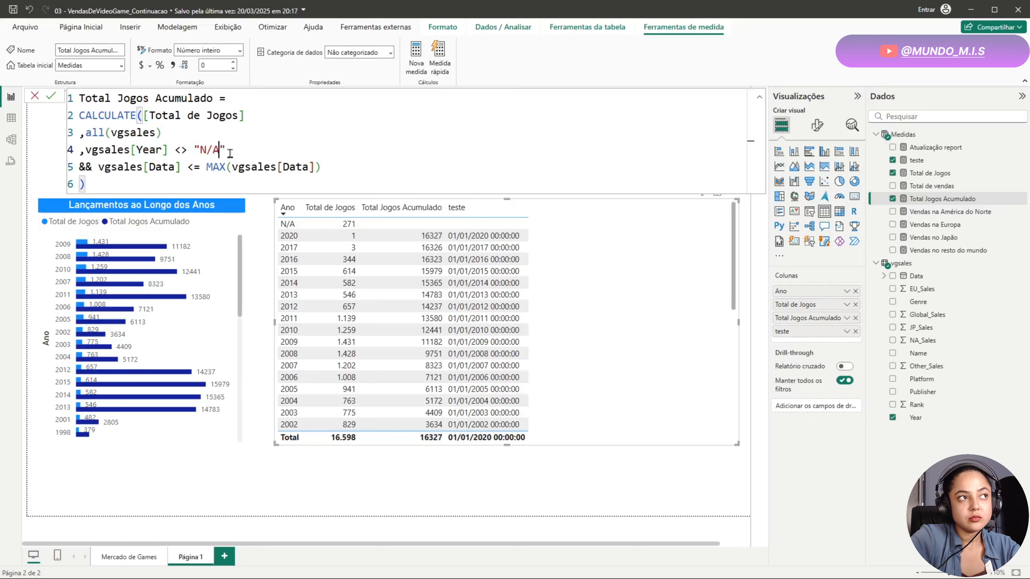
pyautogui.moveTo(223, 149); pyautogui.dragTo(77, 151)
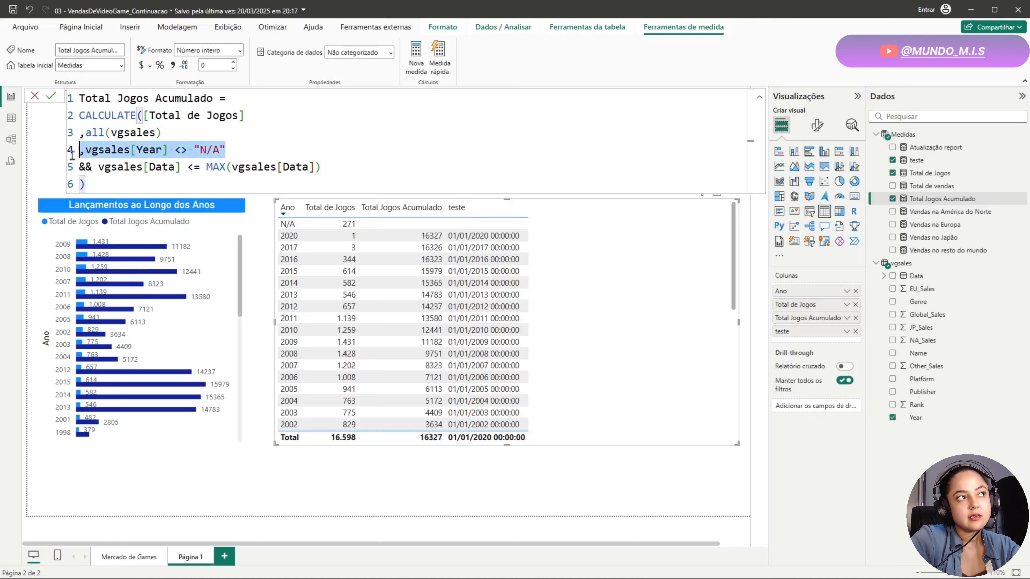
pyautogui.click(457, 208)
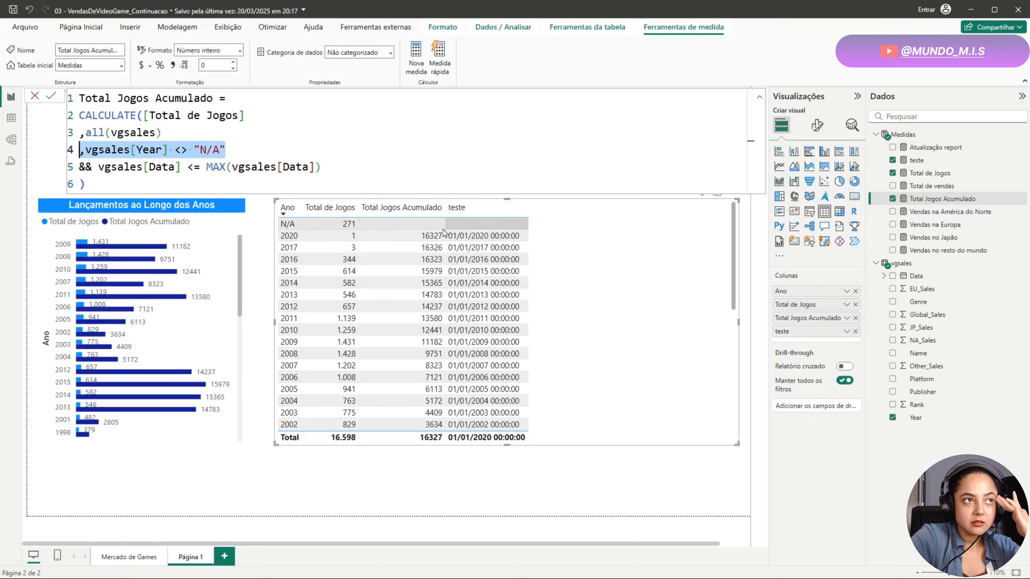
pyautogui.click(353, 173)
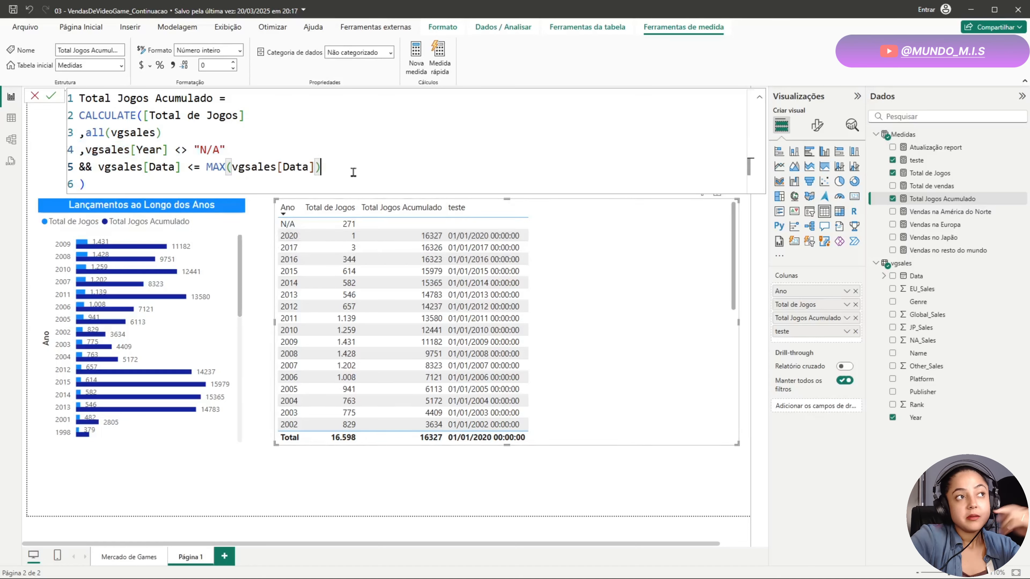
pyautogui.moveTo(355, 170); pyautogui.dragTo(38, 117)
pyautogui.click(348, 152)
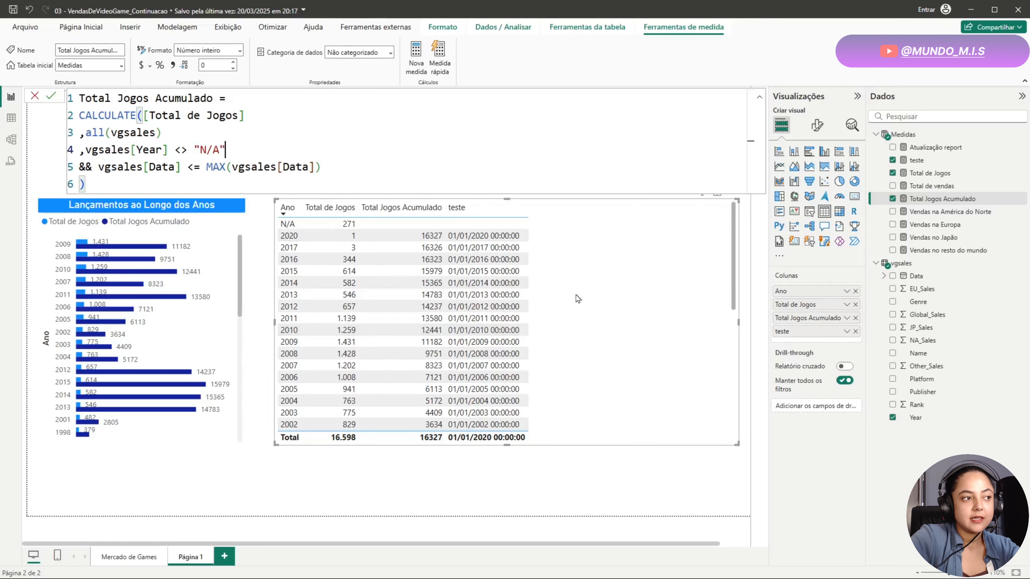
# Delete the report page Página 1 and remove the teste measure from the model.
pyautogui.click(210, 552)
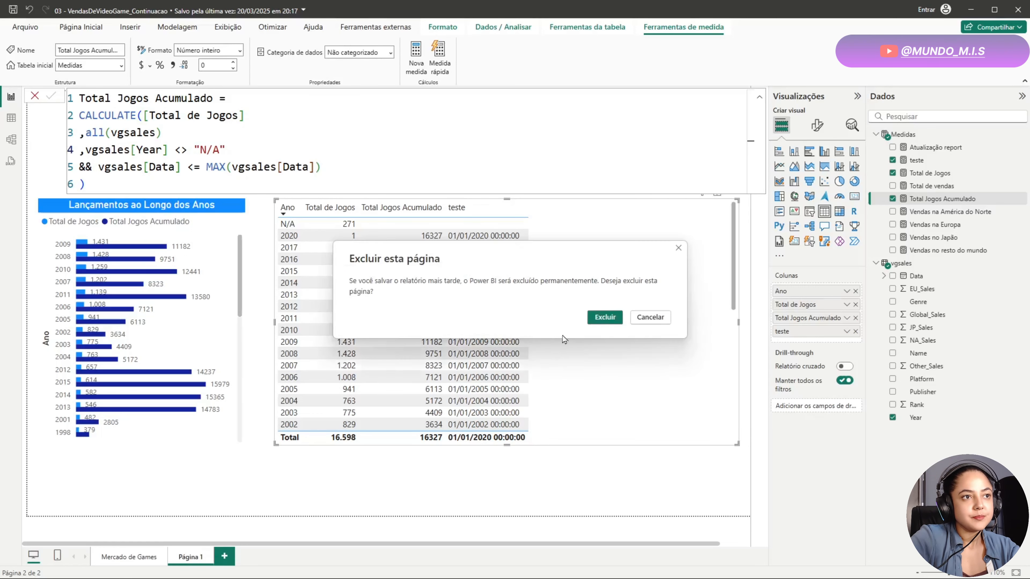
pyautogui.click(612, 319)
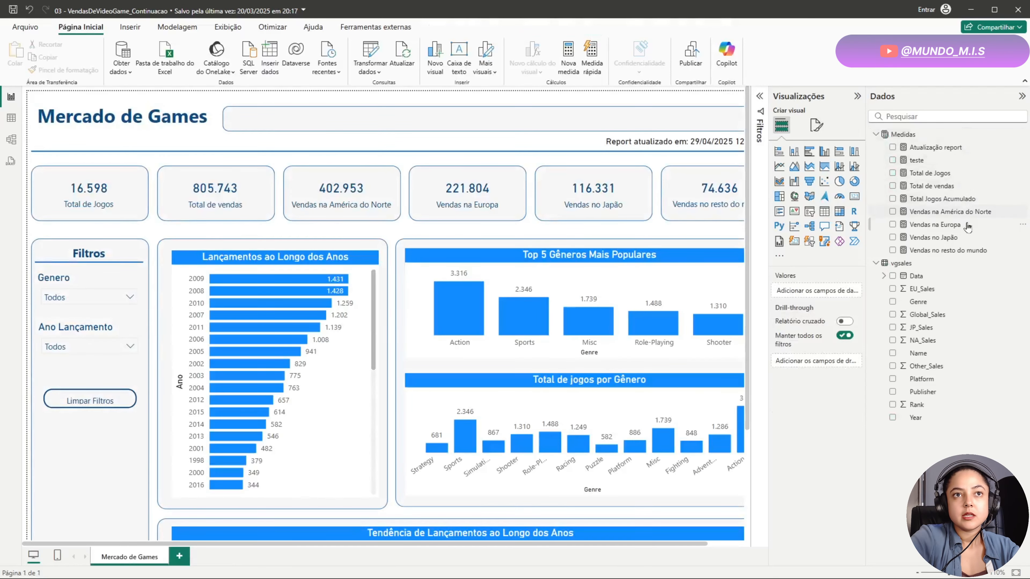
pyautogui.click(1021, 160)
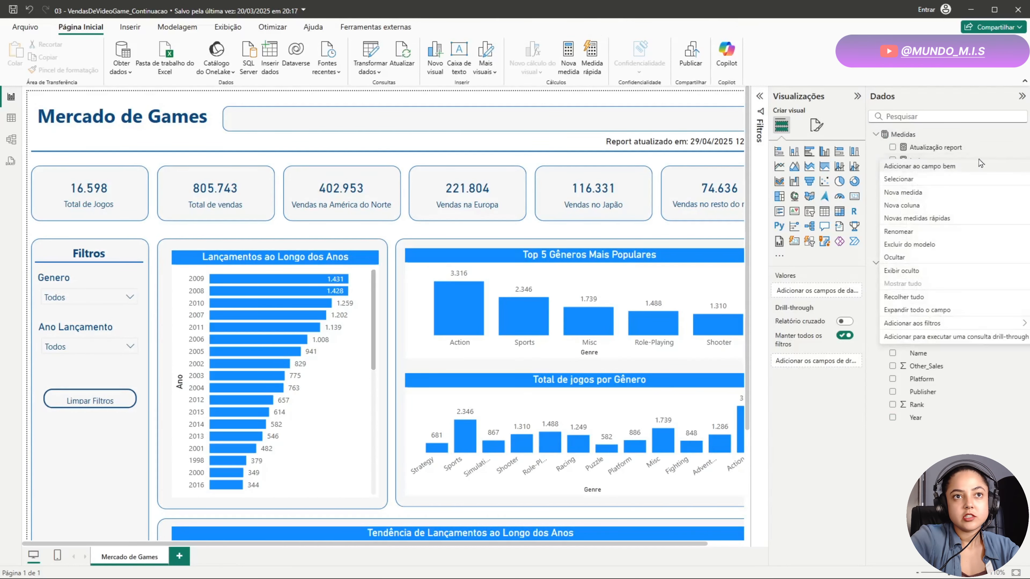
pyautogui.click(918, 245)
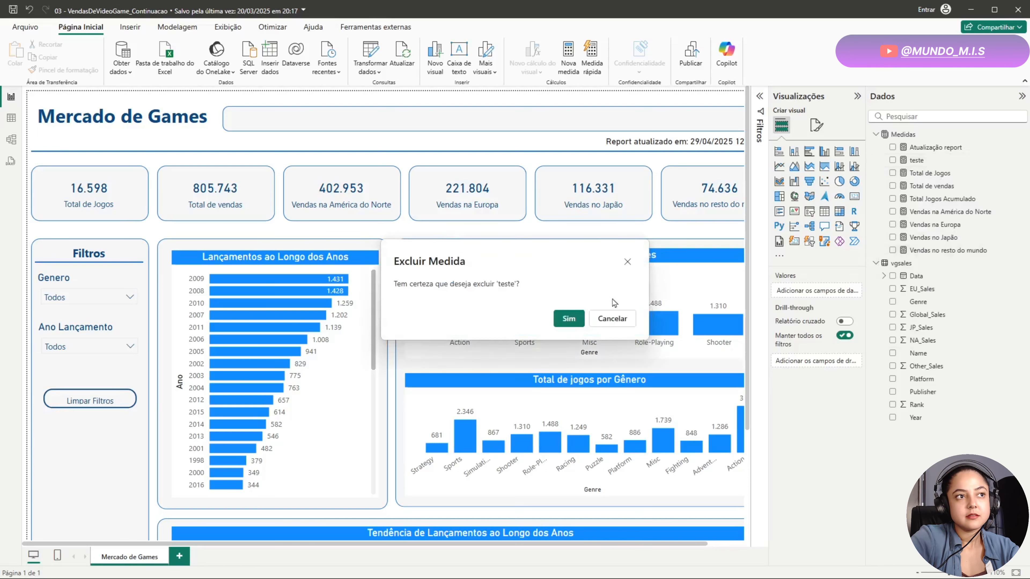
pyautogui.click(565, 320)
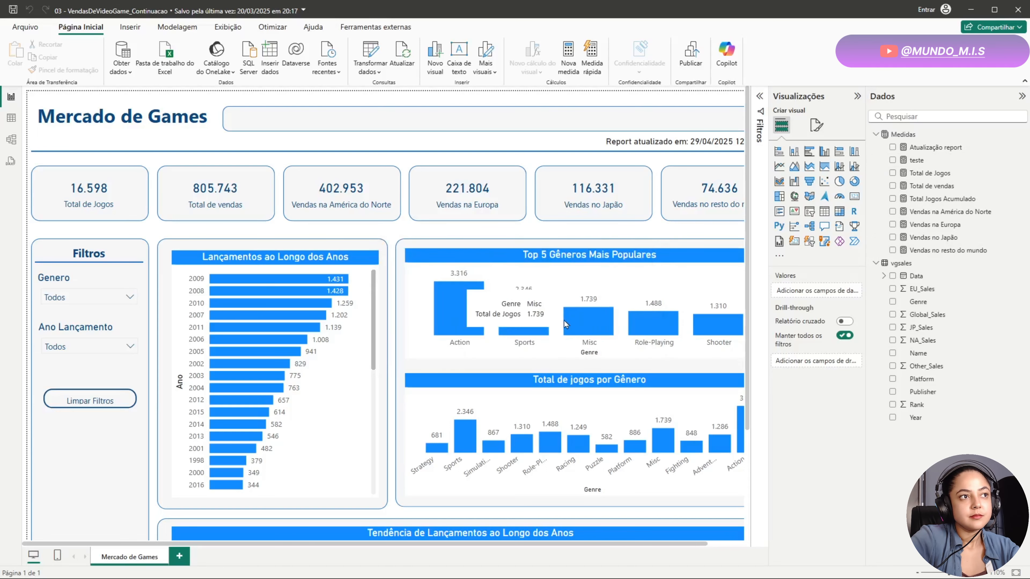
# Add Total Jogos Acumulado to the X axis of the Lançamentos ao Longo dos Anos chart and sort it by Ano descending.
pyautogui.click(341, 414)
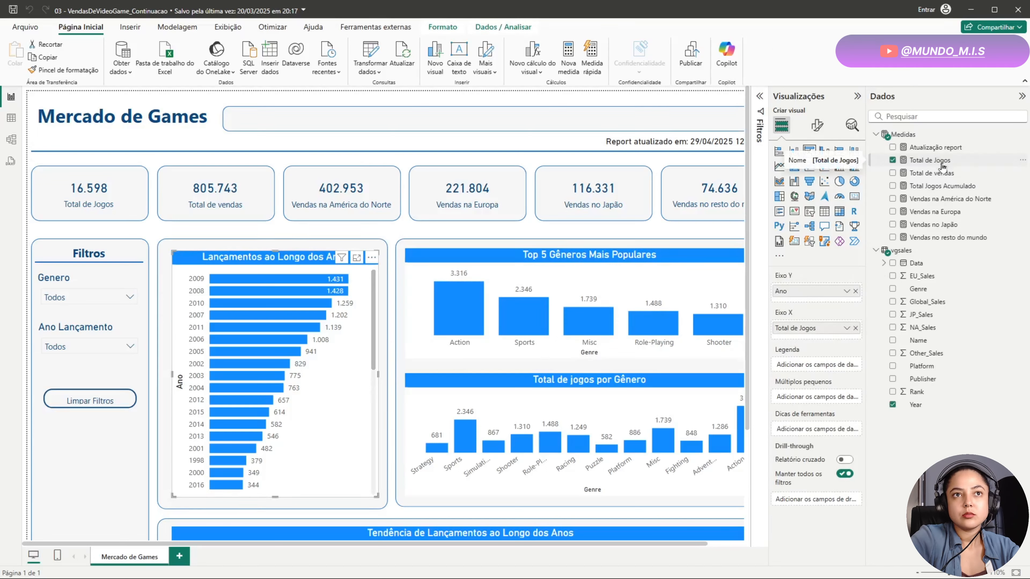
pyautogui.moveTo(978, 189); pyautogui.dragTo(835, 341)
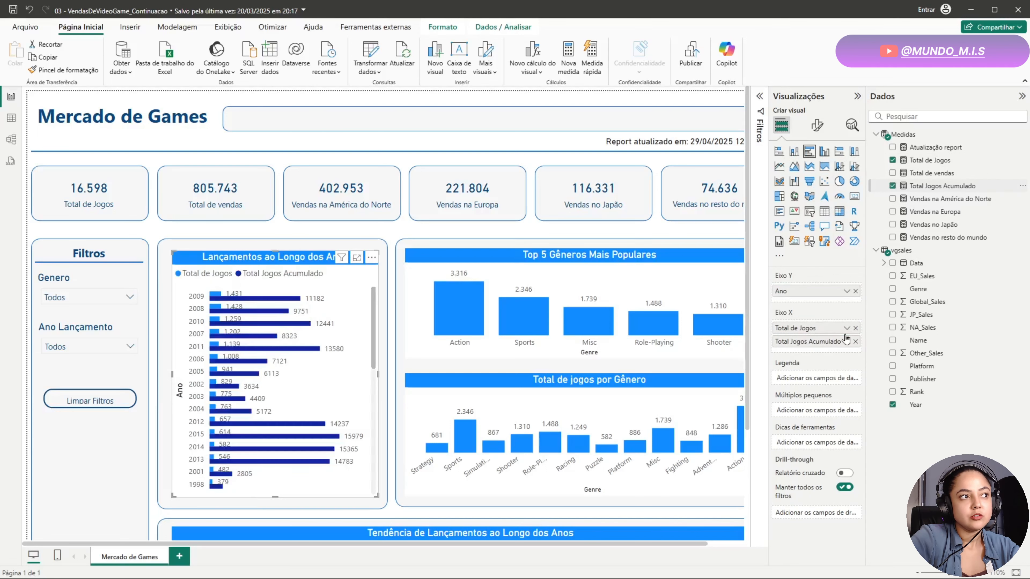
pyautogui.click(371, 258)
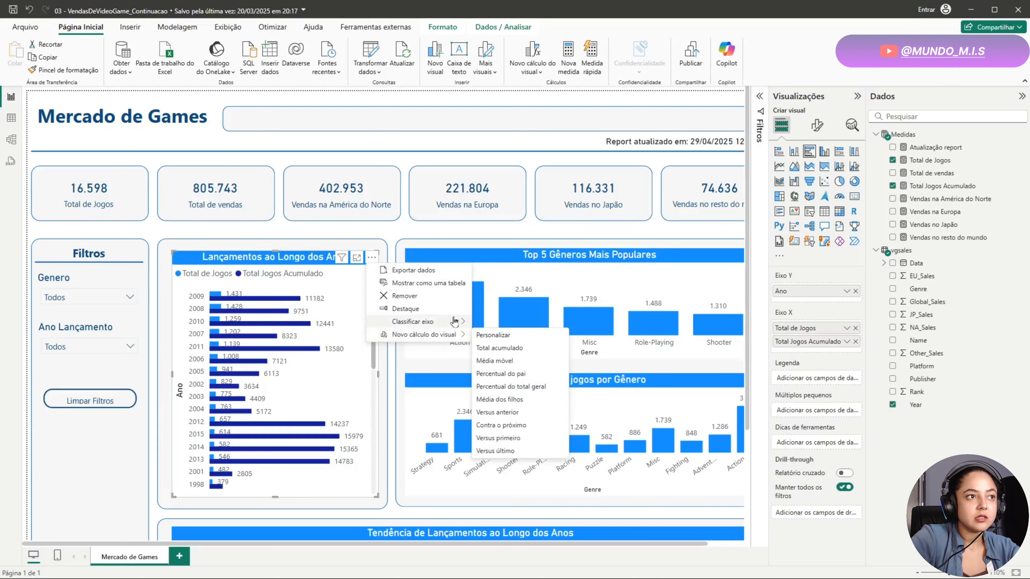
pyautogui.click(527, 324)
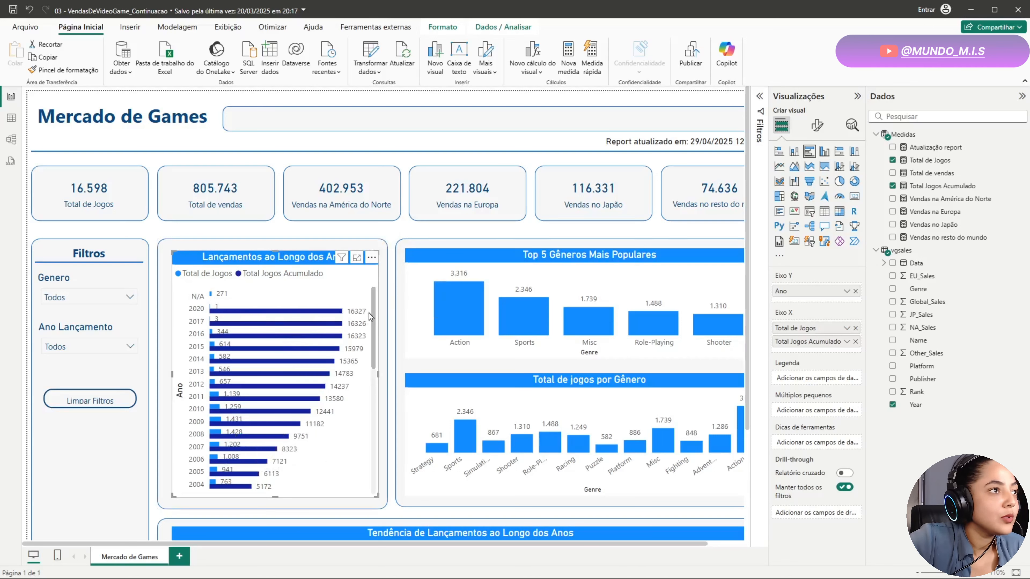
pyautogui.moveTo(375, 326); pyautogui.dragTo(388, 285)
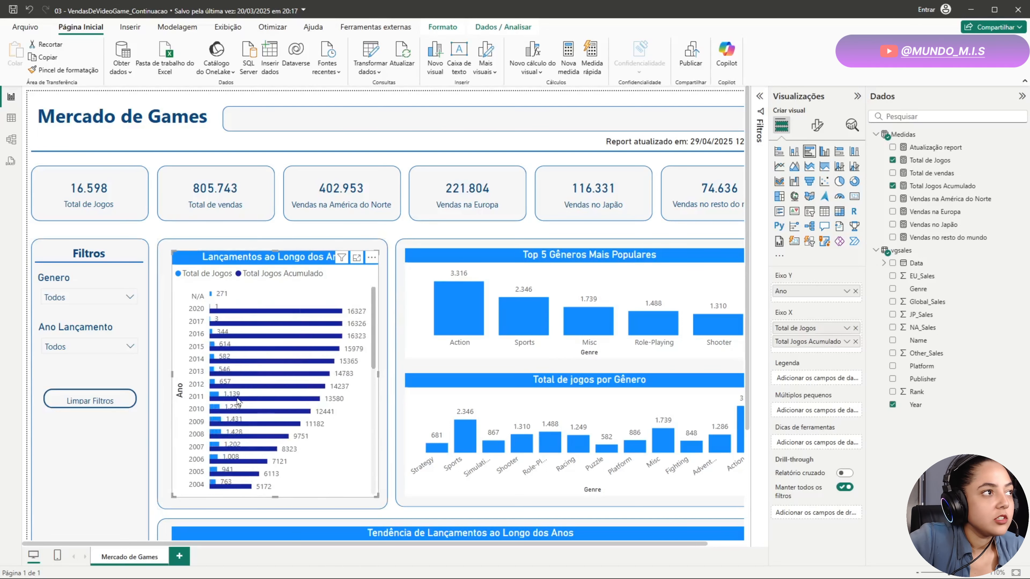
pyautogui.click(155, 518)
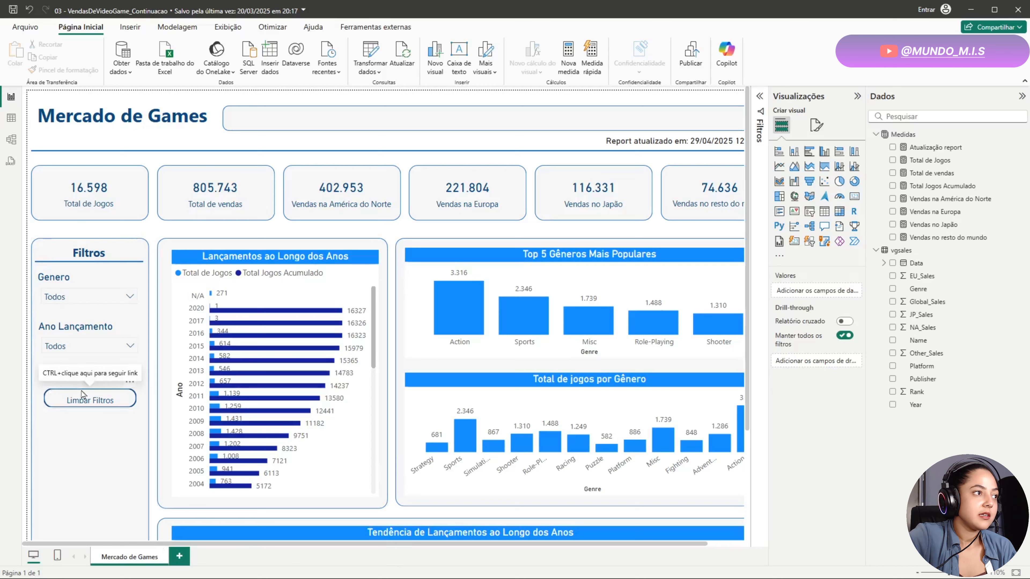
# Set the visual border width of the Limpar Filtros button to 1 px.
pyautogui.click(86, 399)
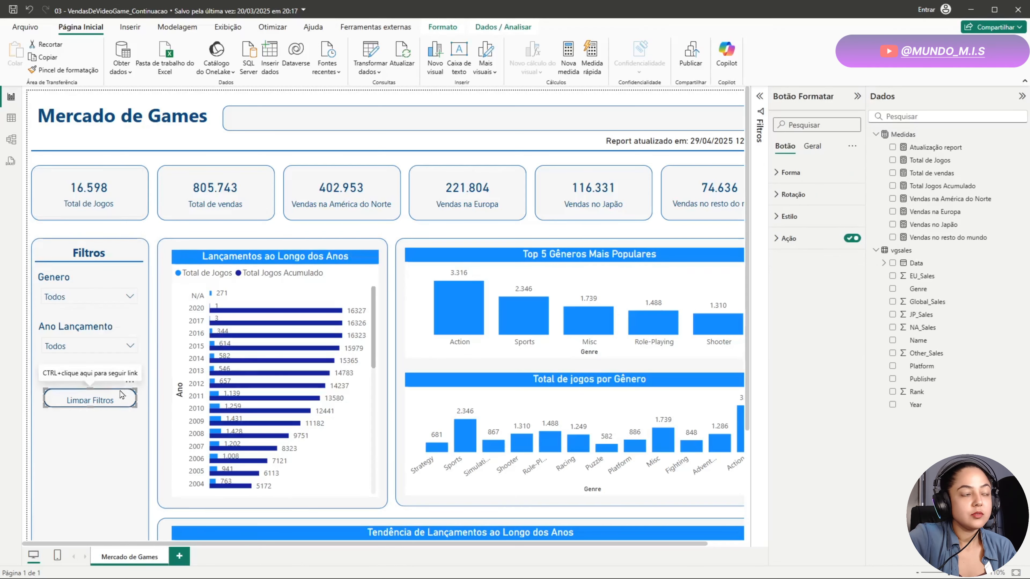
pyautogui.click(36, 412)
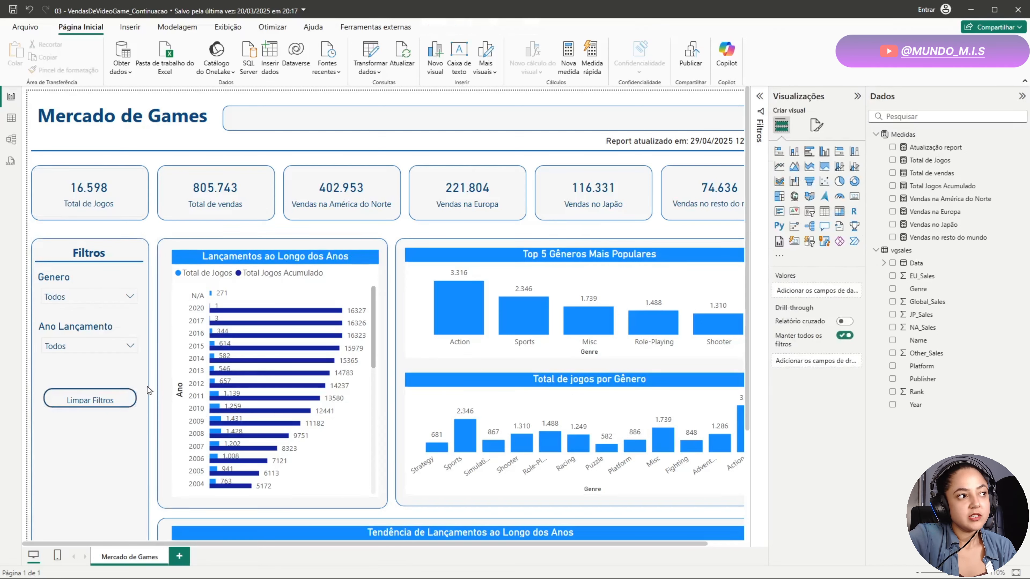
pyautogui.click(130, 404)
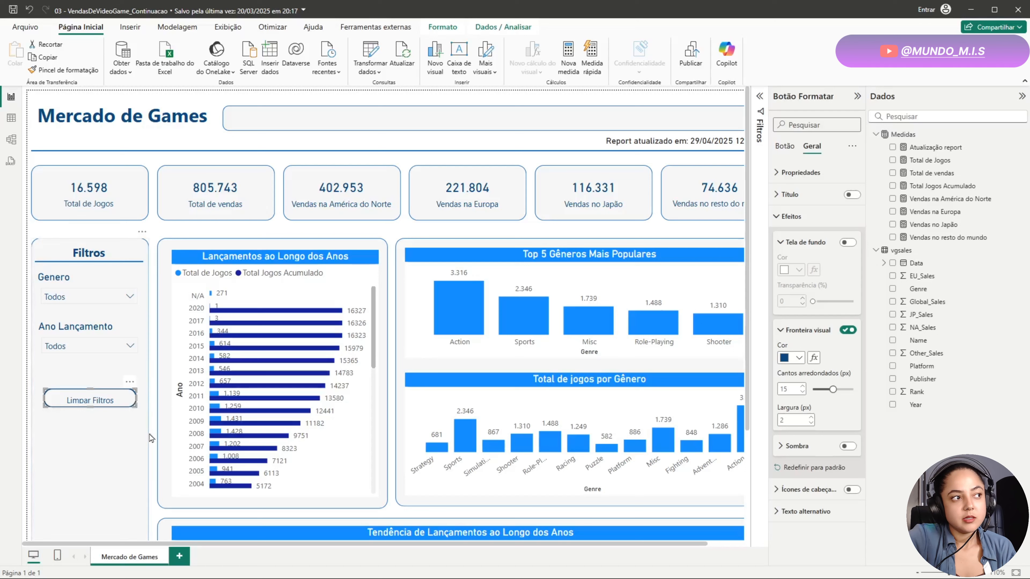
pyautogui.click(154, 424)
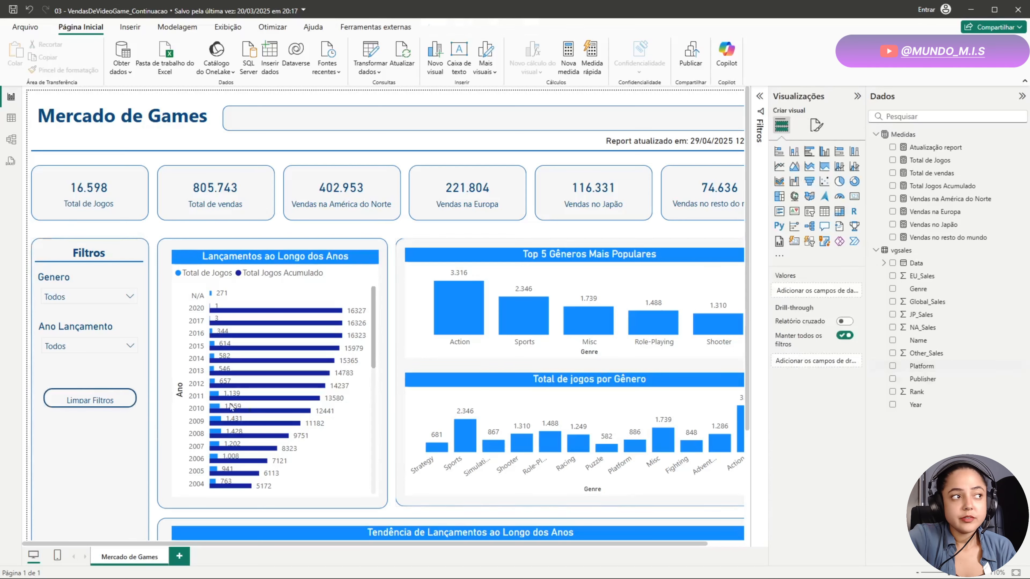
pyautogui.click(133, 401)
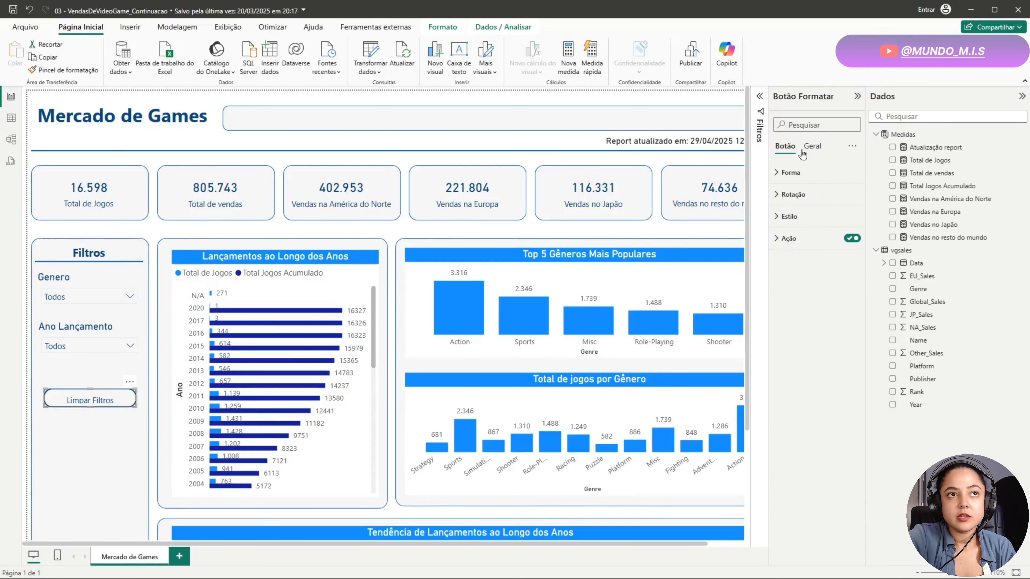
pyautogui.click(819, 148)
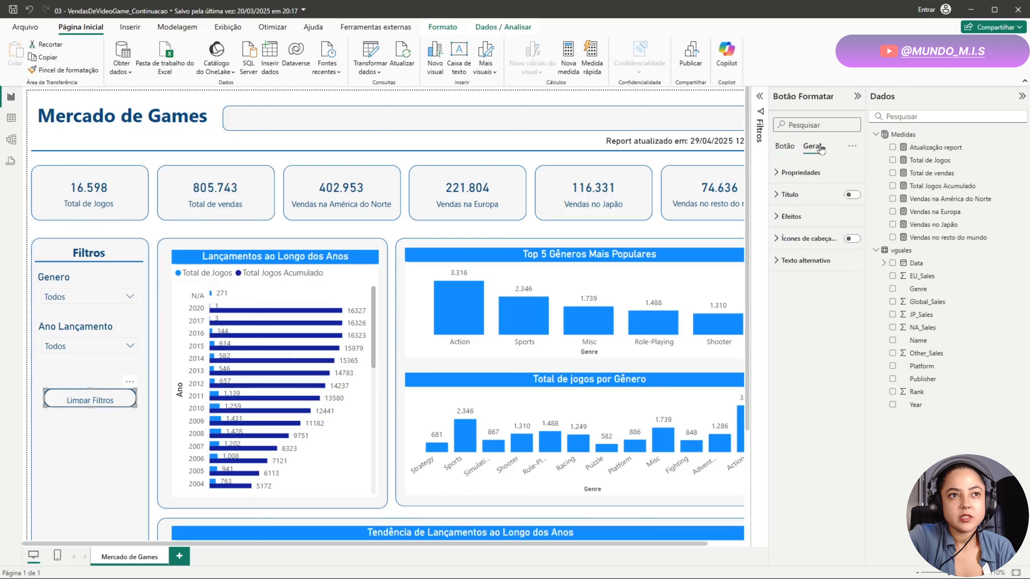
pyautogui.click(777, 217)
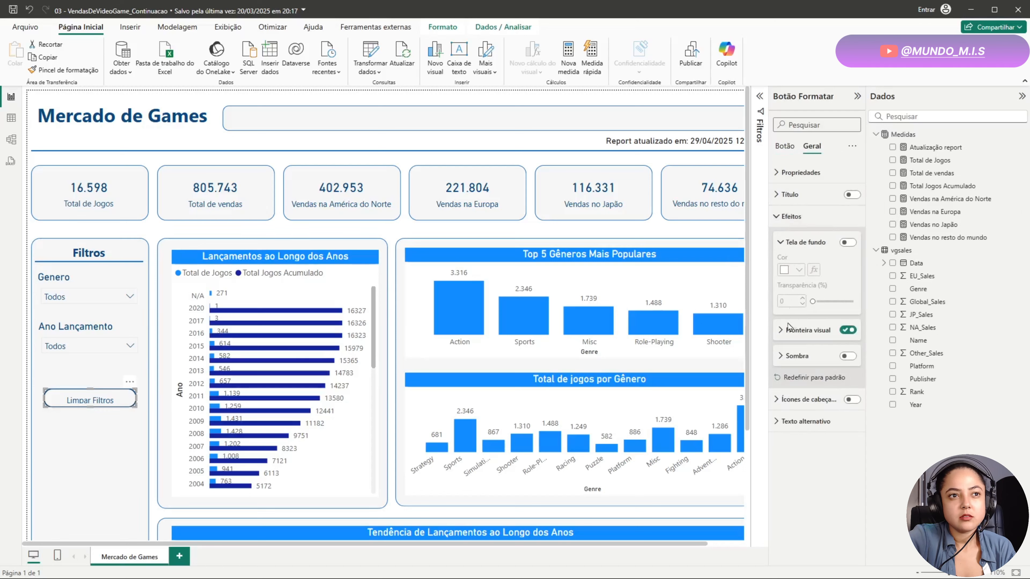
pyautogui.click(780, 330)
pyautogui.doubleClick(799, 420)
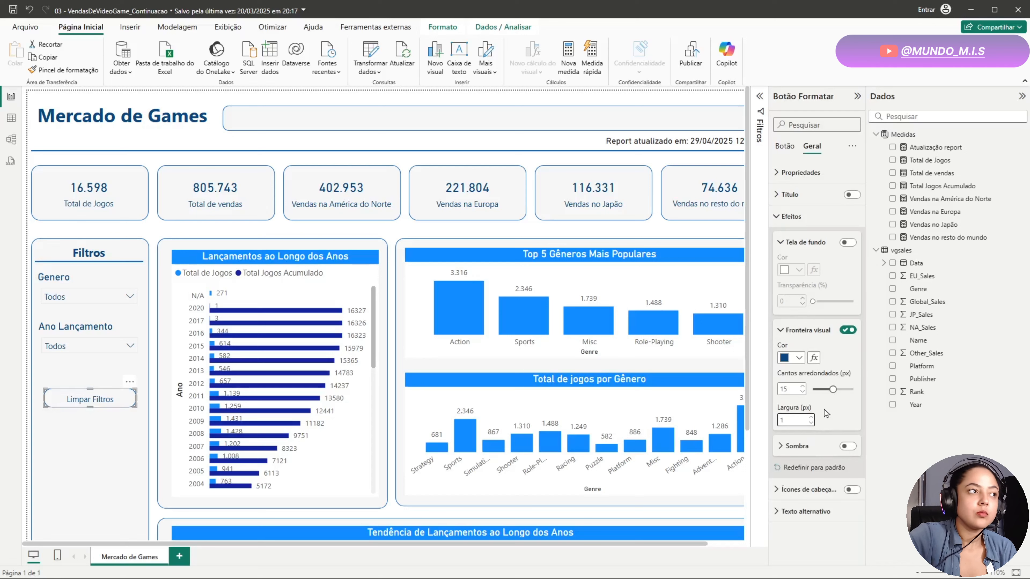
pyautogui.click(109, 385)
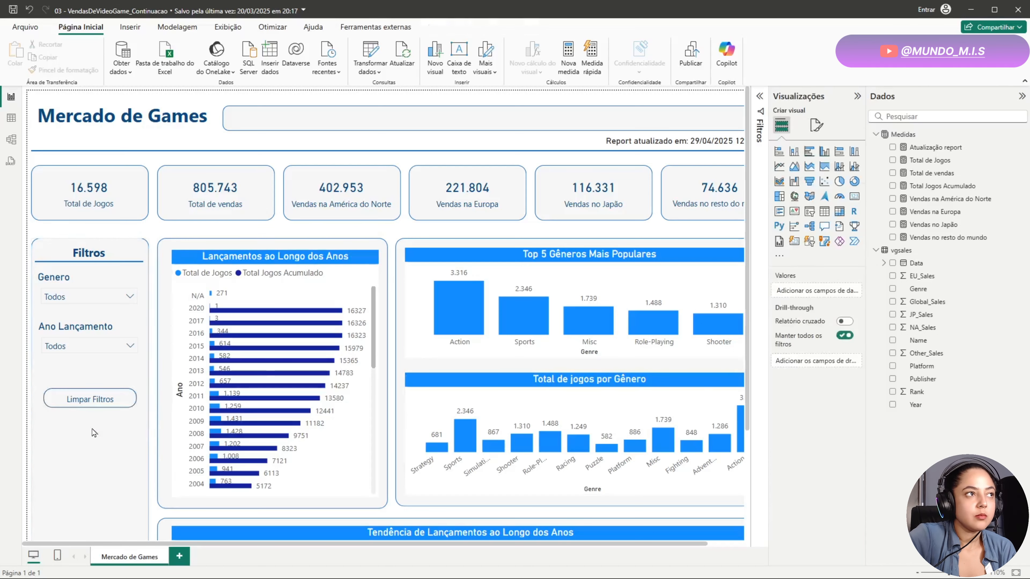
# Move the Limpar Filtros button down towards the lower part of the Filtros box.
pyautogui.click(100, 392)
pyautogui.scroll(-3, 101, 278)
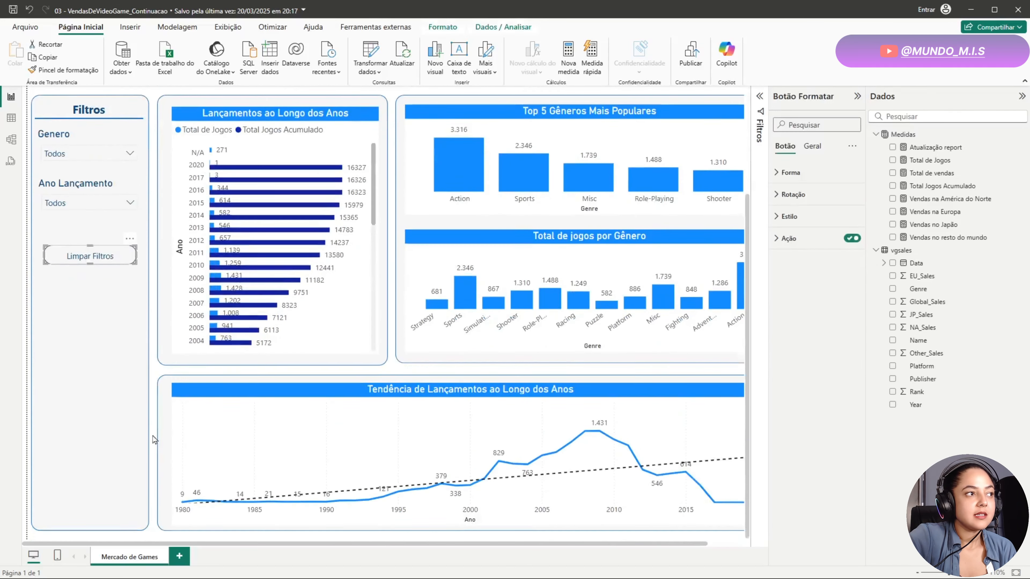
pyautogui.moveTo(105, 257); pyautogui.dragTo(104, 420)
# Swap the slicer order in the Filtros box, moving Genero lower and placing Ano Lançamento directly under the Filtros heading.
pyautogui.click(74, 187)
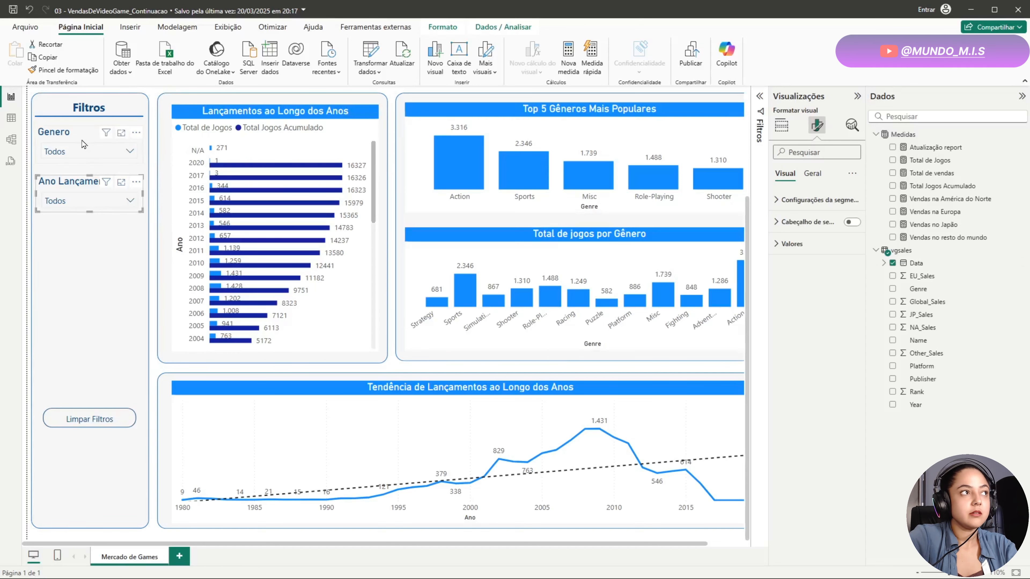
pyautogui.moveTo(59, 136); pyautogui.dragTo(59, 261)
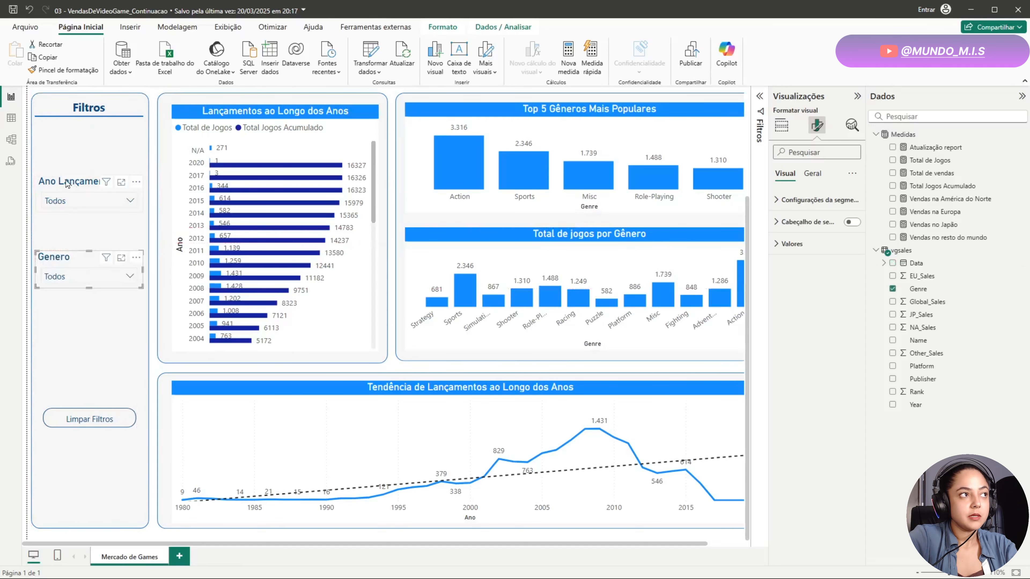
pyautogui.moveTo(78, 186); pyautogui.dragTo(81, 138)
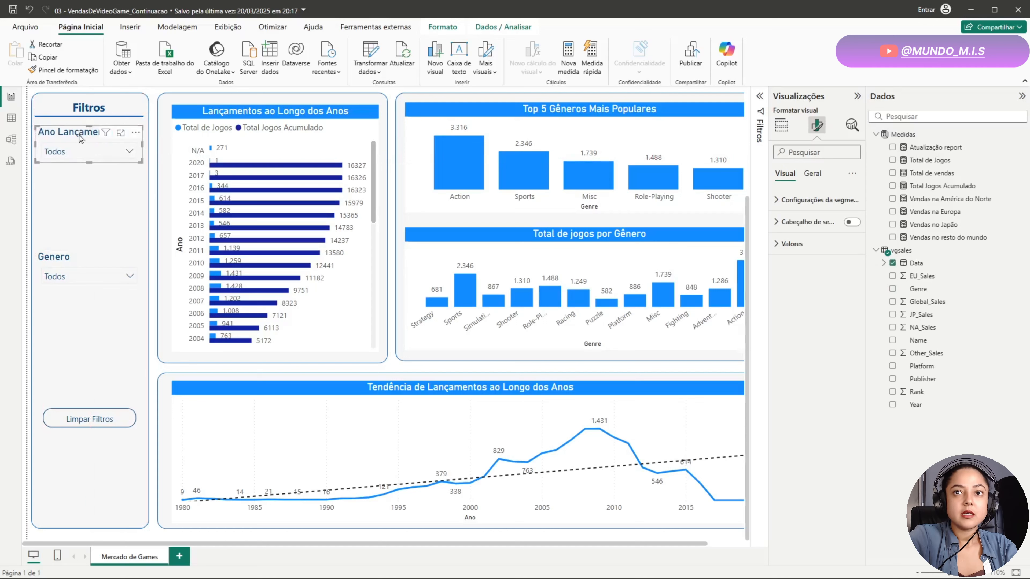
# Duplicate the Genero slicer three times and stack the four Genero slicers in a column under Ano Lançamento.
pyautogui.click(64, 261)
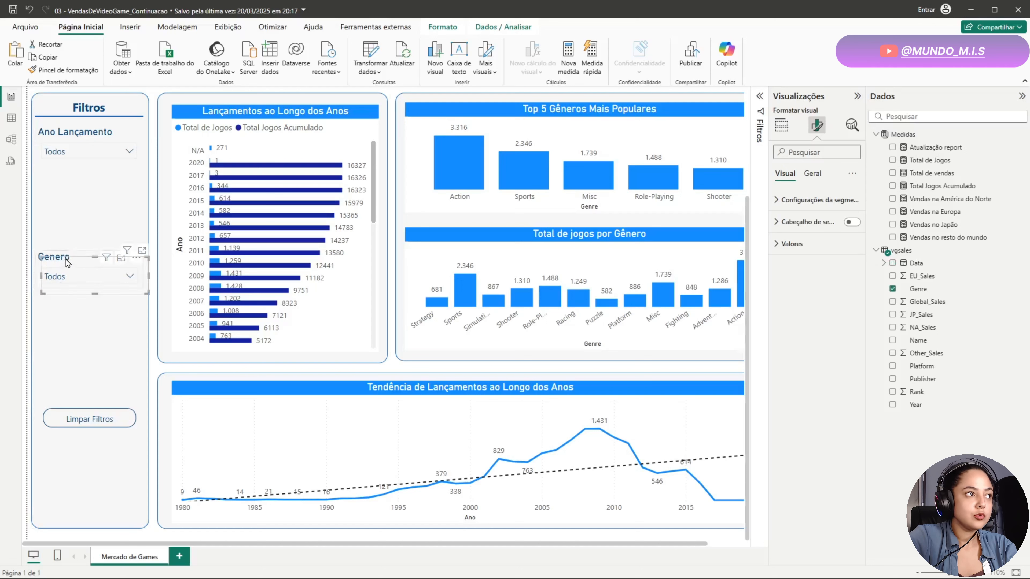
pyautogui.moveTo(64, 261); pyautogui.dragTo(68, 179)
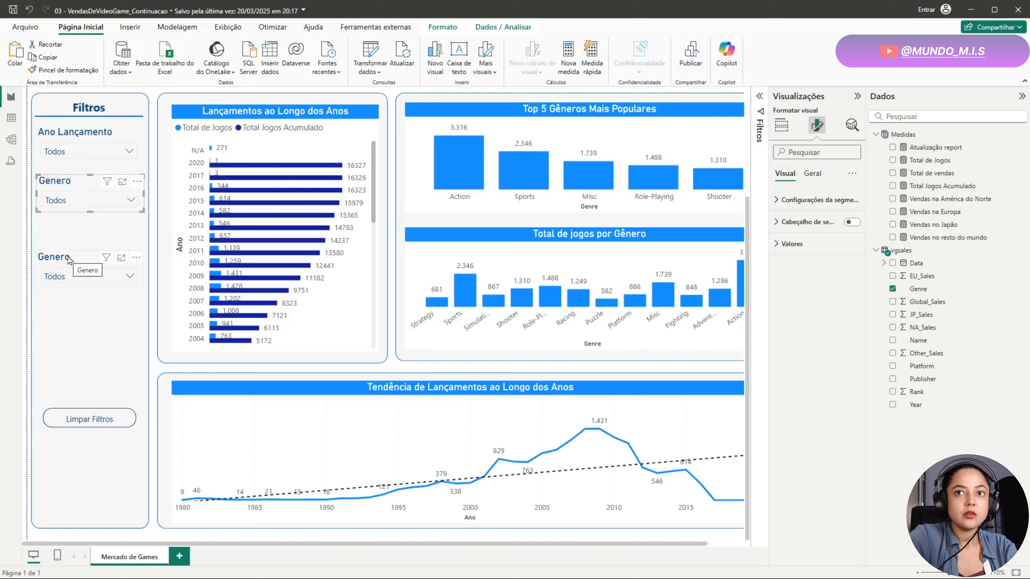
pyautogui.moveTo(68, 260); pyautogui.dragTo(71, 227)
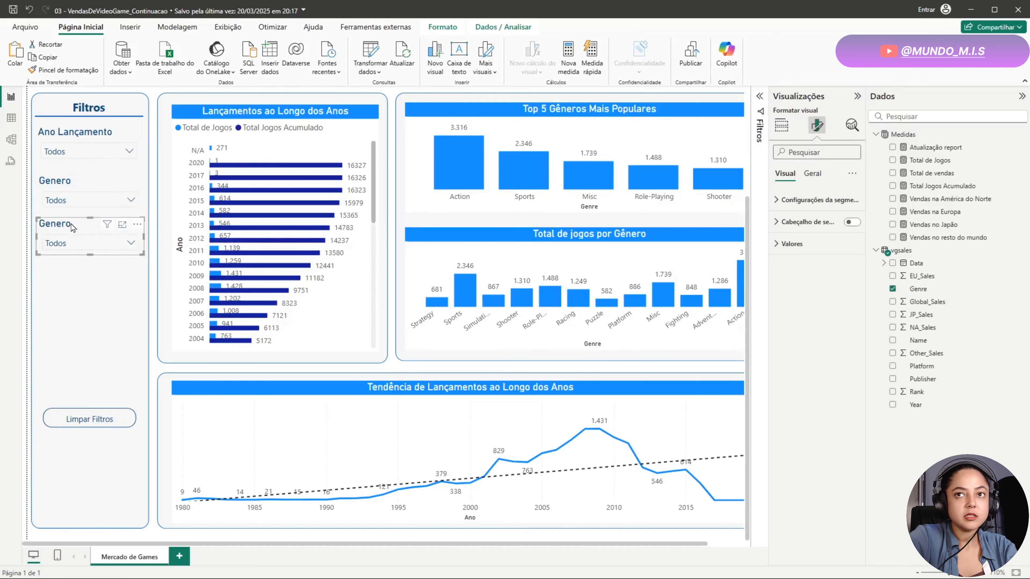
pyautogui.hotkey('ctrl', 'v')
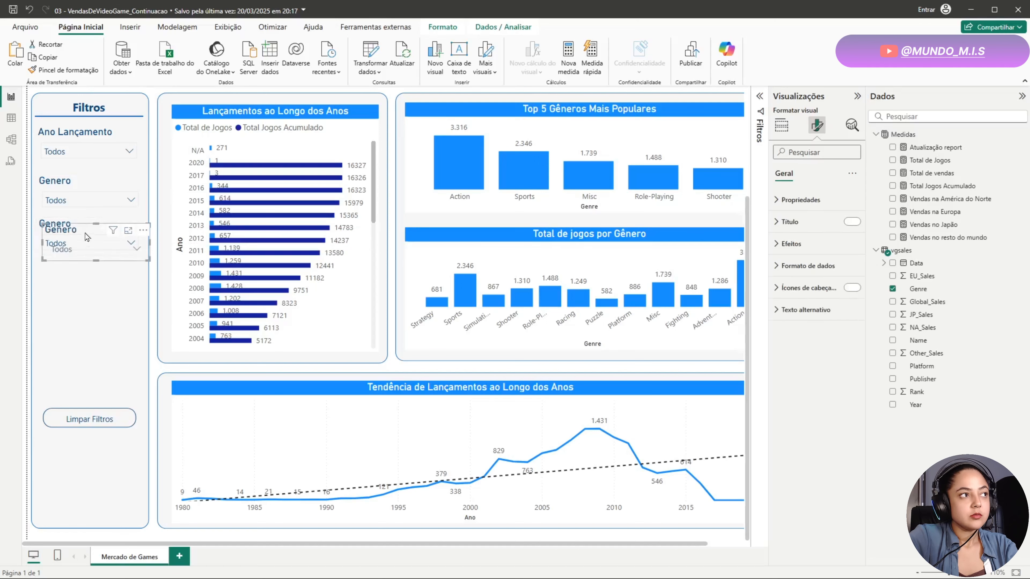
pyautogui.moveTo(85, 233); pyautogui.dragTo(80, 274)
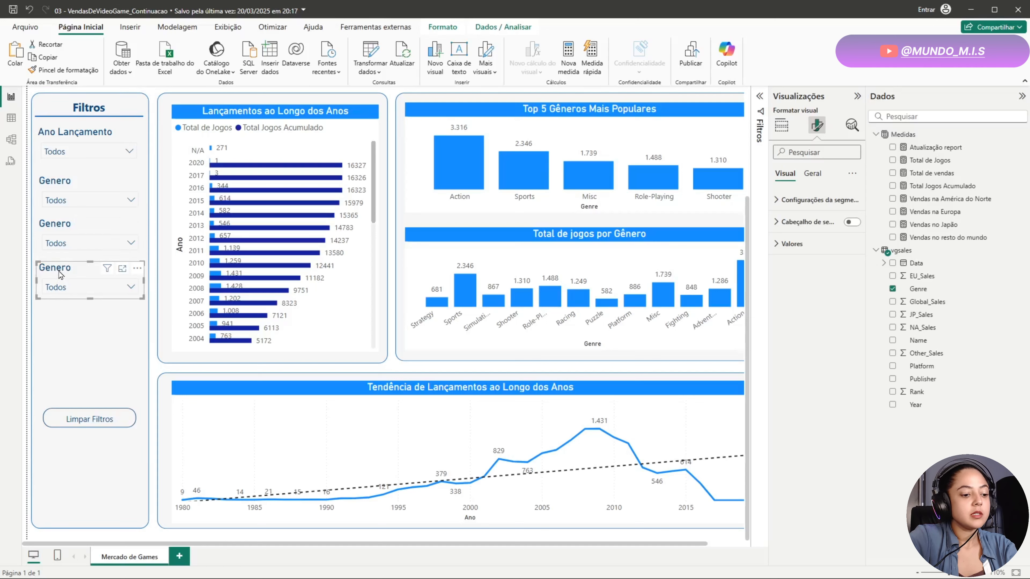
pyautogui.hotkey('ctrl', 'v')
pyautogui.moveTo(75, 277); pyautogui.dragTo(69, 329)
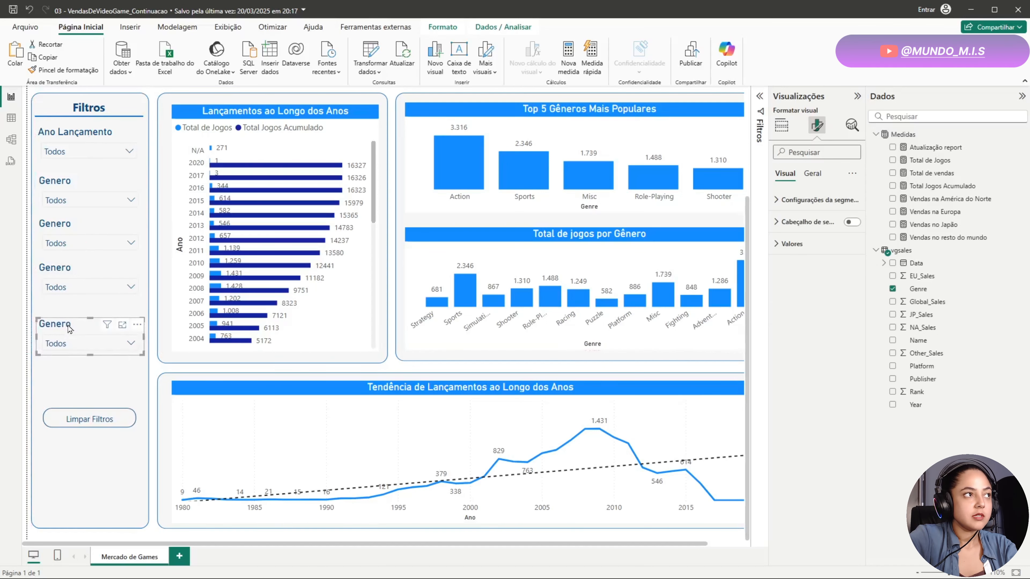
# Align all five slicers in the Filtros box to the left and distribute them vertically.
pyautogui.keyDown('ctrl'); pyautogui.click(60, 275); pyautogui.keyUp('ctrl')
pyautogui.keyDown('ctrl'); pyautogui.click(60, 229); pyautogui.keyUp('ctrl')
pyautogui.keyDown('ctrl'); pyautogui.click(66, 186); pyautogui.keyUp('ctrl')
pyautogui.keyDown('ctrl'); pyautogui.click(57, 138); pyautogui.keyUp('ctrl')
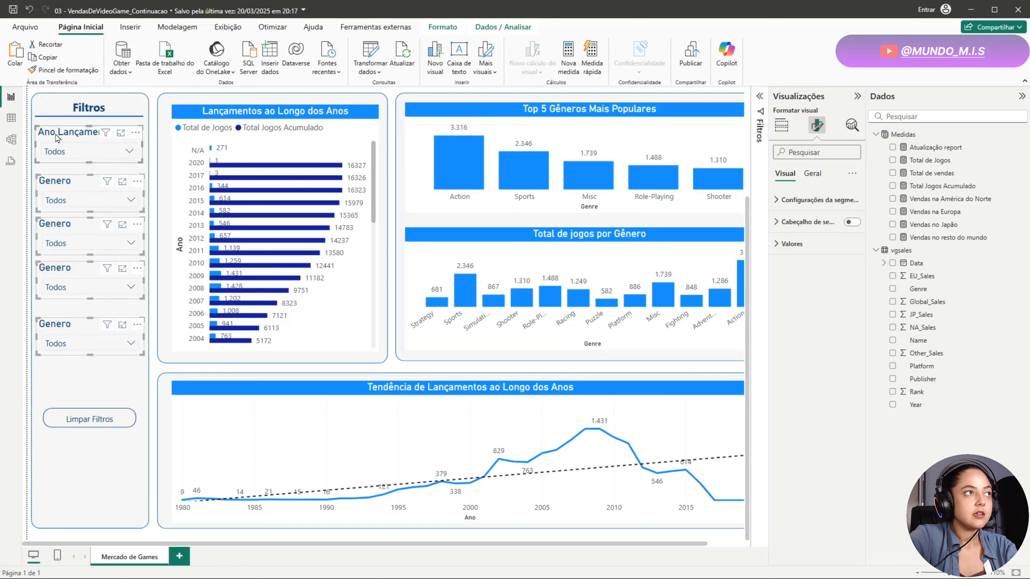
pyautogui.click(442, 27)
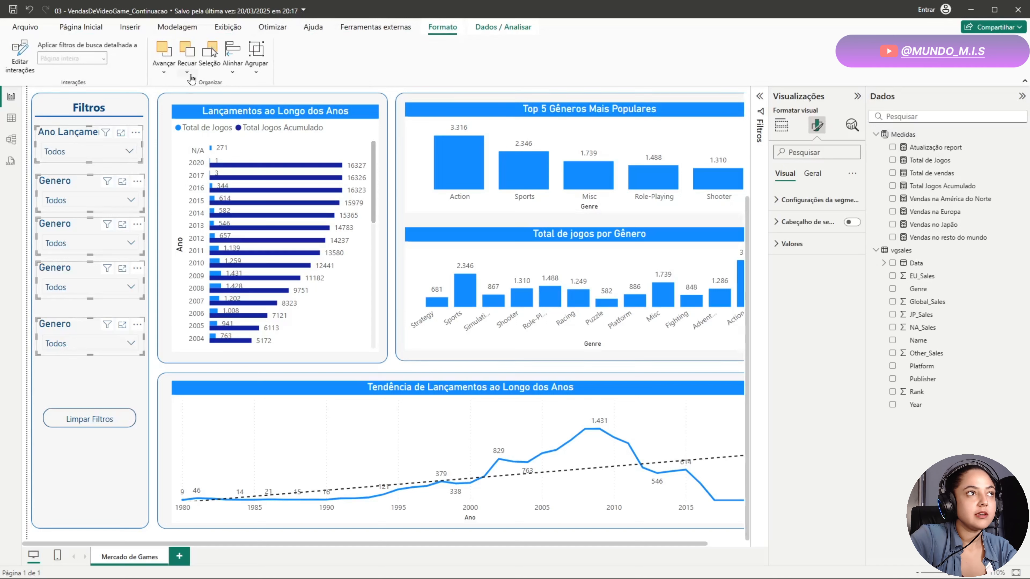
pyautogui.click(238, 69)
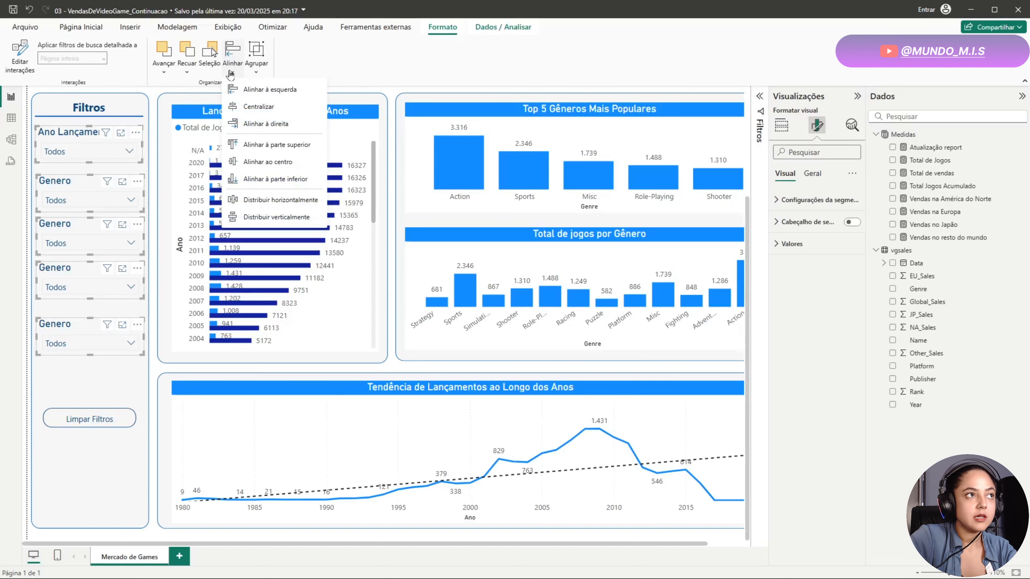
pyautogui.click(279, 96)
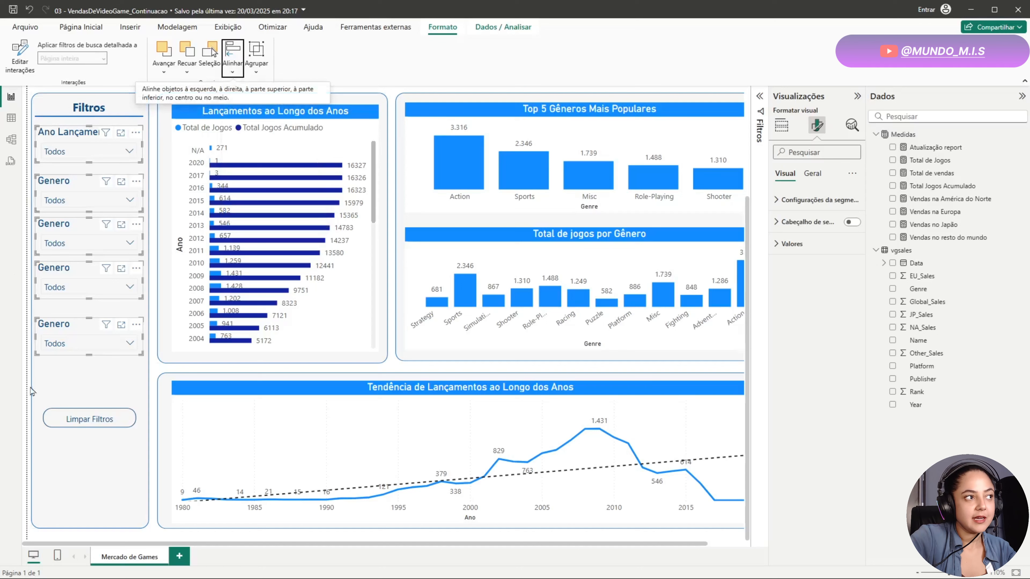
pyautogui.click(233, 67)
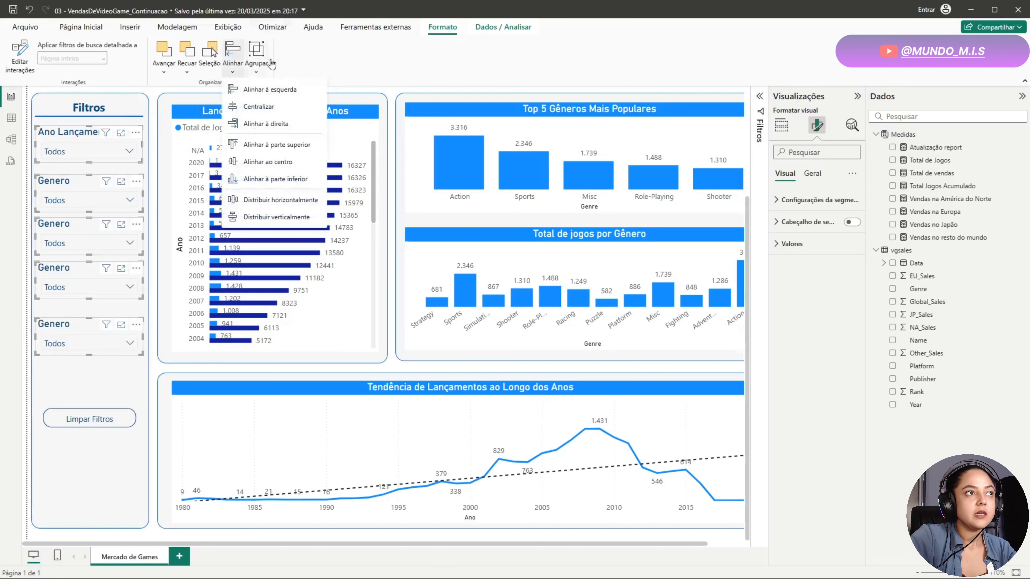
pyautogui.click(267, 219)
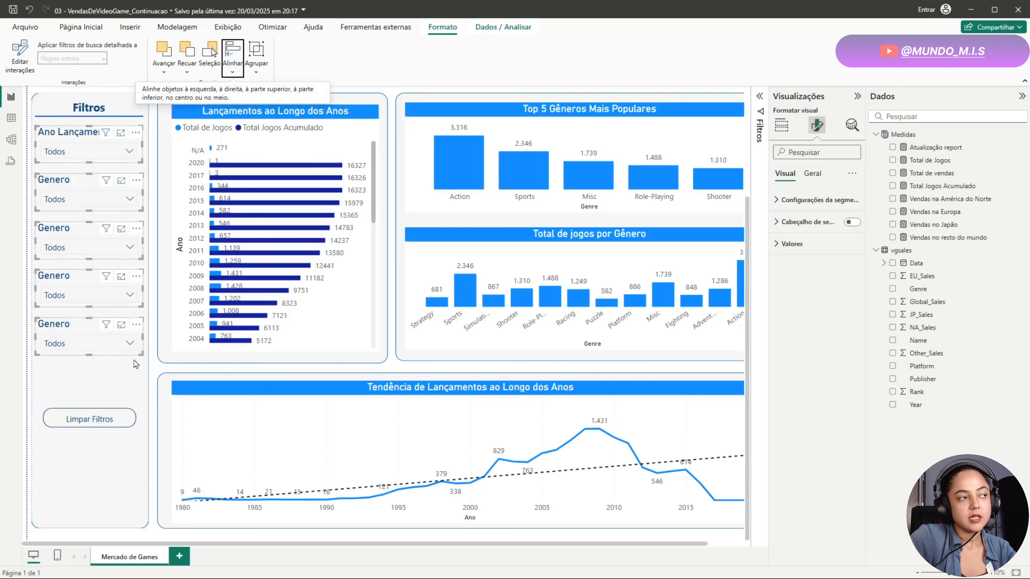
# Change the title text of the Genero slicer directly below Ano Lançamento to Jogo.
pyautogui.click(70, 184)
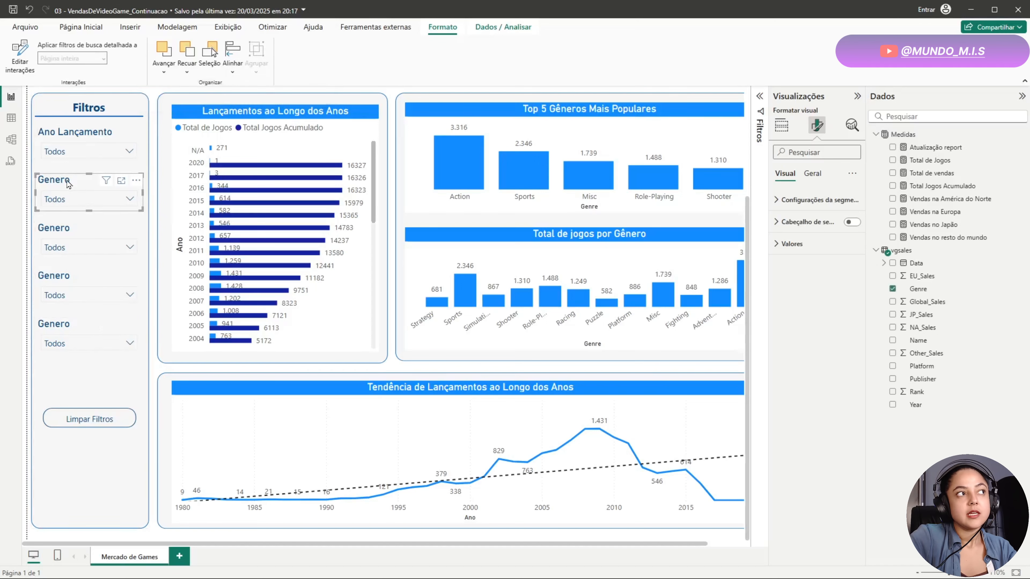
pyautogui.click(74, 144)
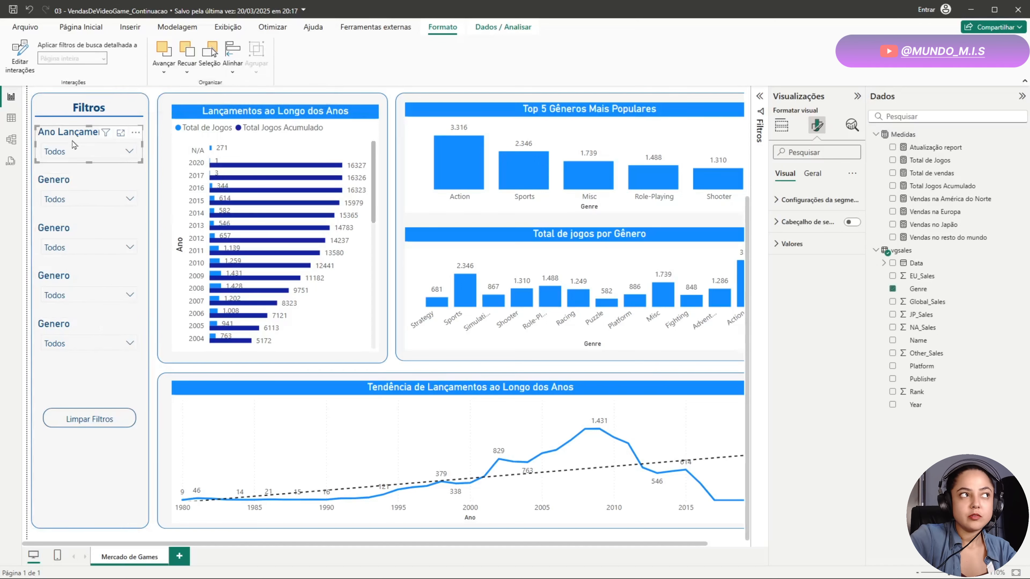
pyautogui.click(73, 190)
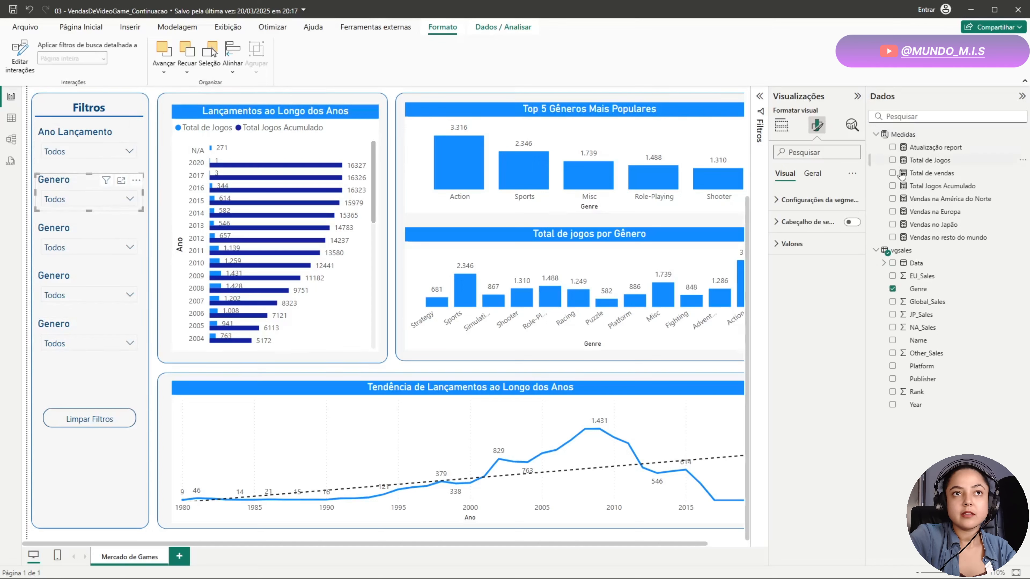
pyautogui.click(812, 175)
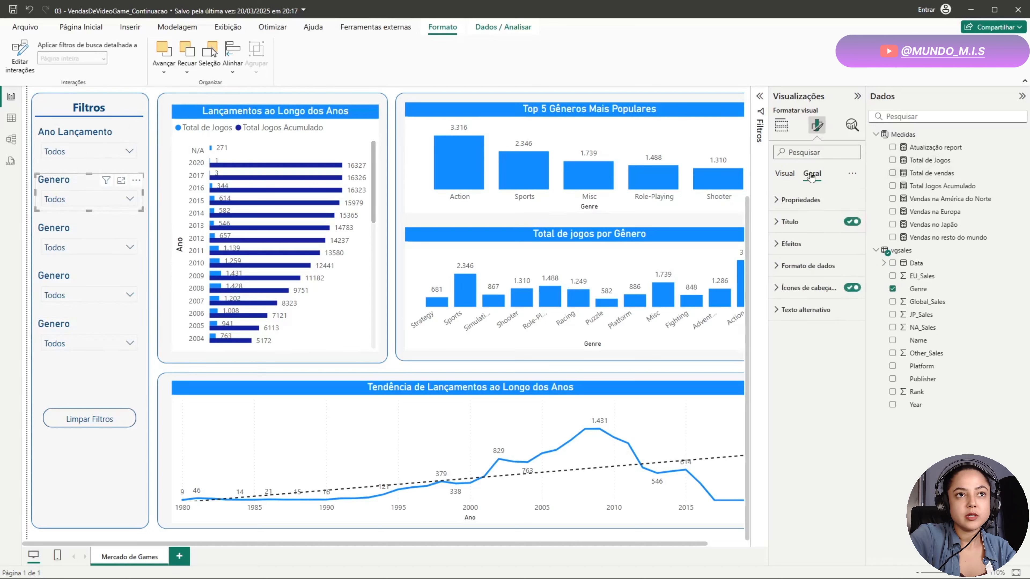
pyautogui.click(777, 222)
pyautogui.doubleClick(826, 276)
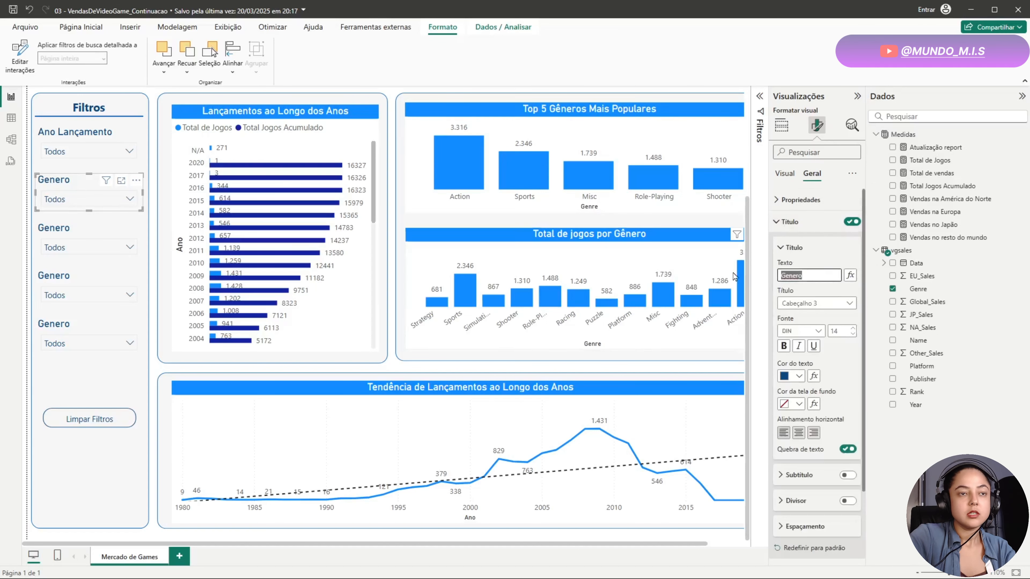
pyautogui.write('Jo')
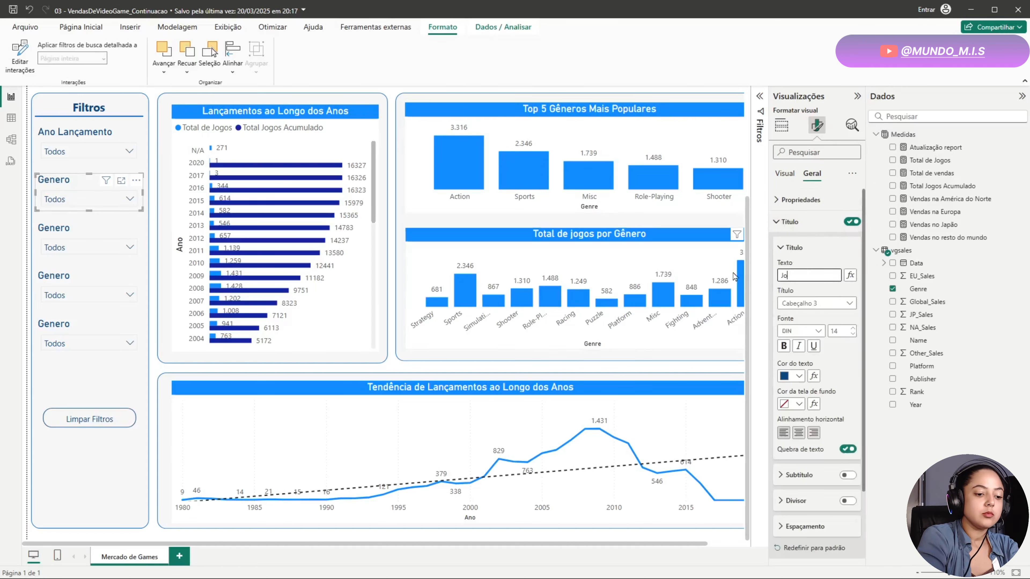
pyautogui.write('ne')
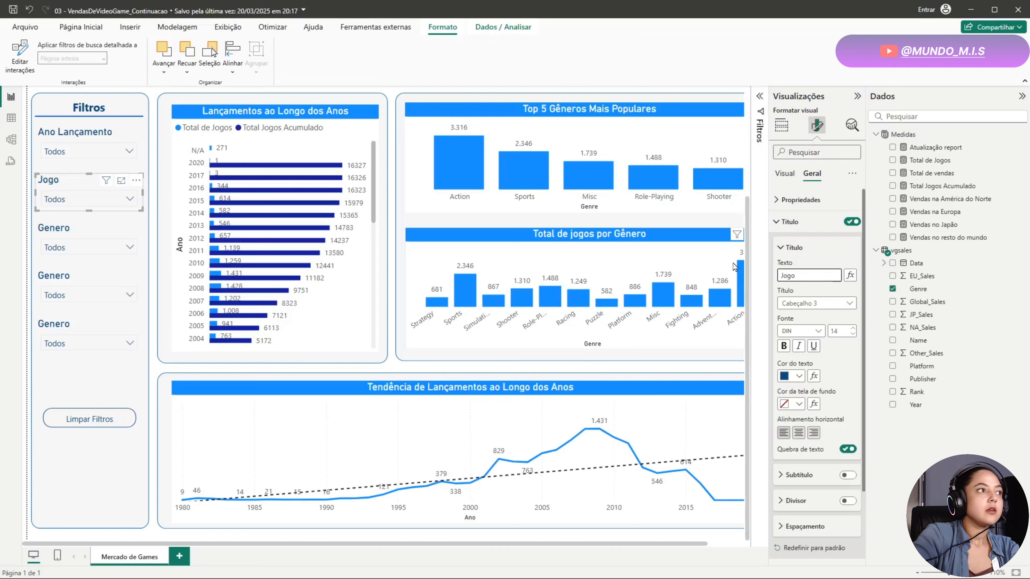
# Change the title text of the fourth slicer in the Filtros box to Plataforma.
pyautogui.click(70, 231)
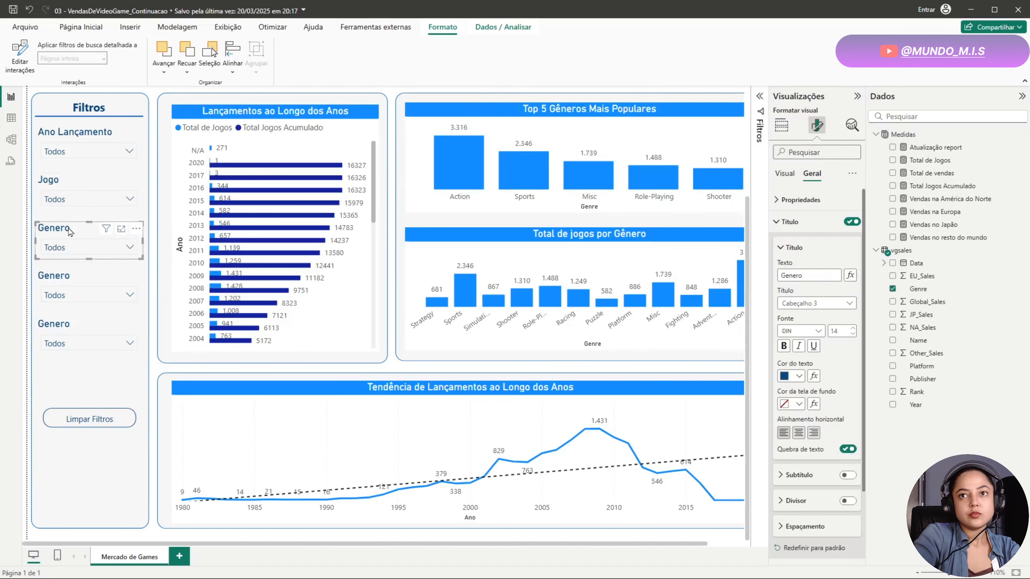
pyautogui.click(75, 277)
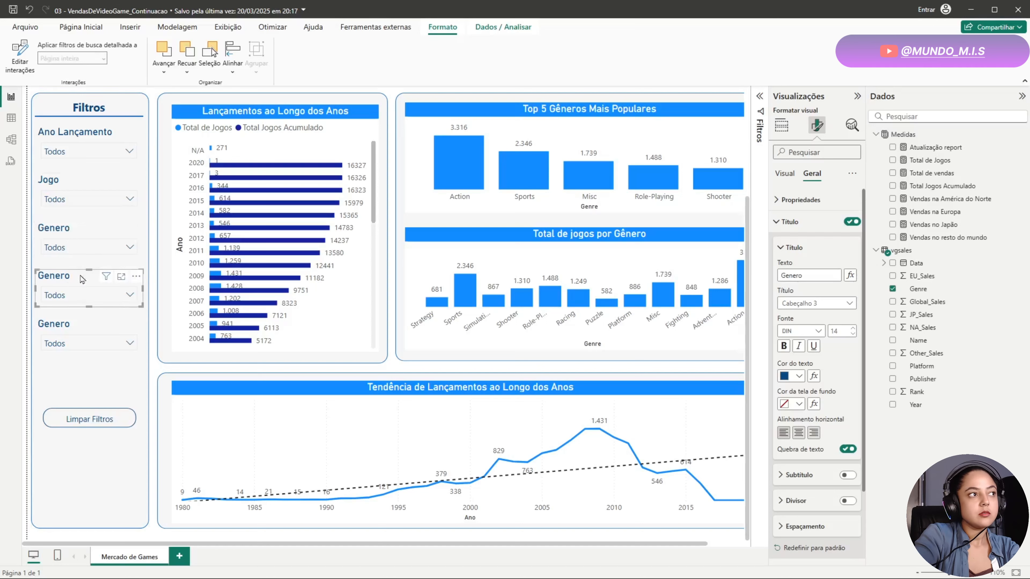
pyautogui.moveTo(838, 275); pyautogui.dragTo(749, 280)
pyautogui.write('Plataforma')
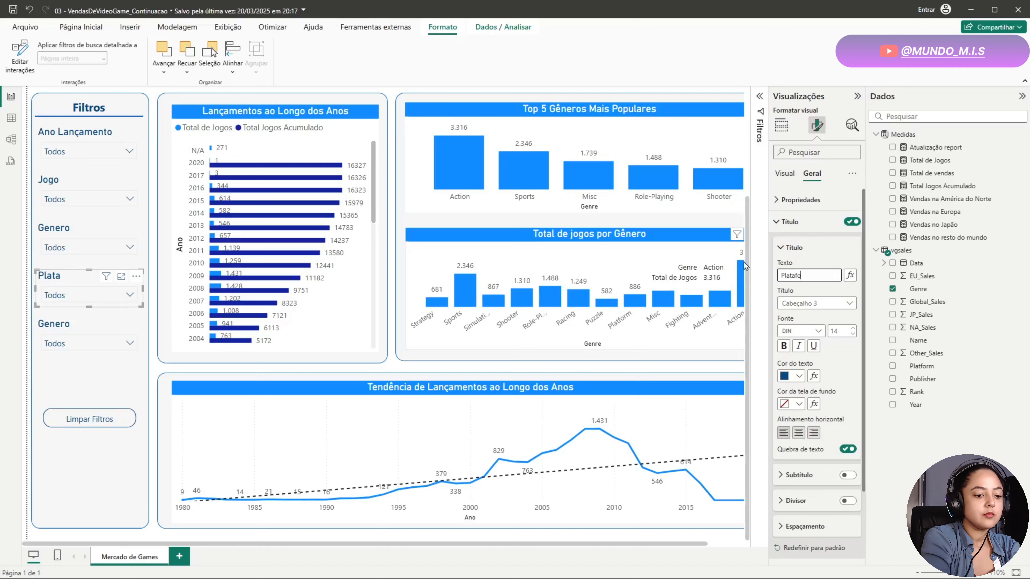
# Change the title text of the lowest slicer in the Filtros box to Editora.
pyautogui.click(92, 329)
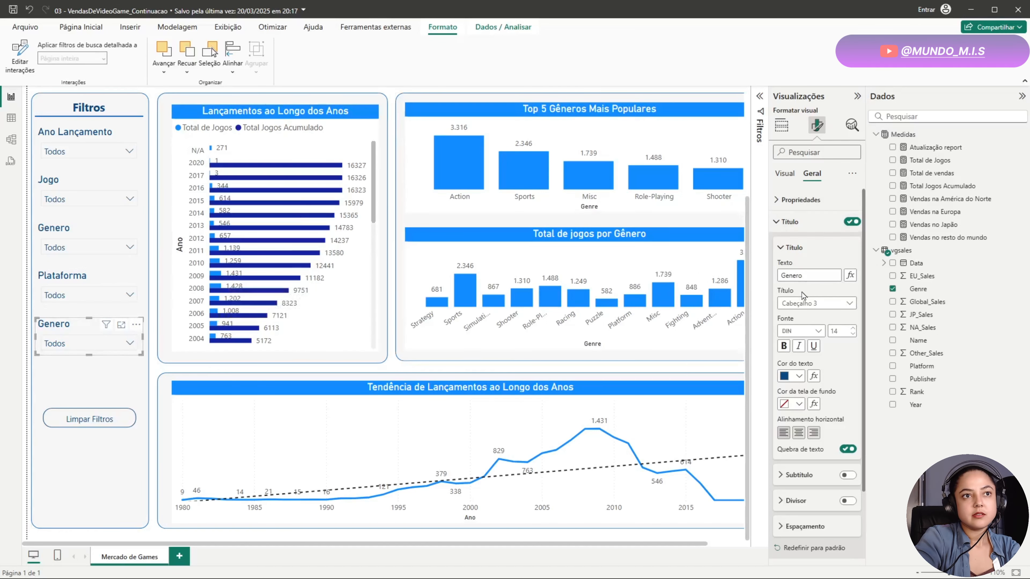
pyautogui.click(786, 274)
pyautogui.doubleClick(786, 275)
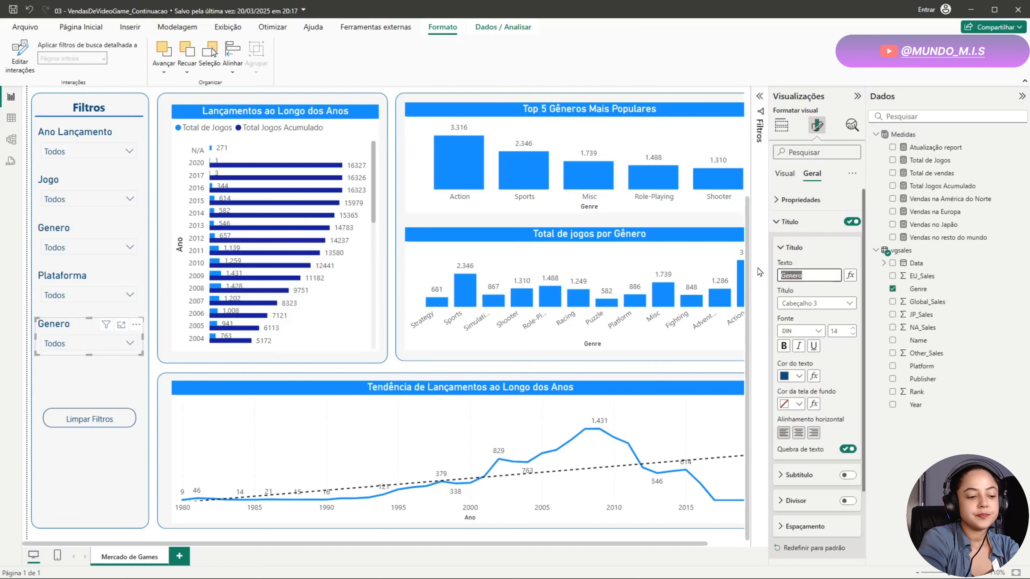
pyautogui.write('Editora')
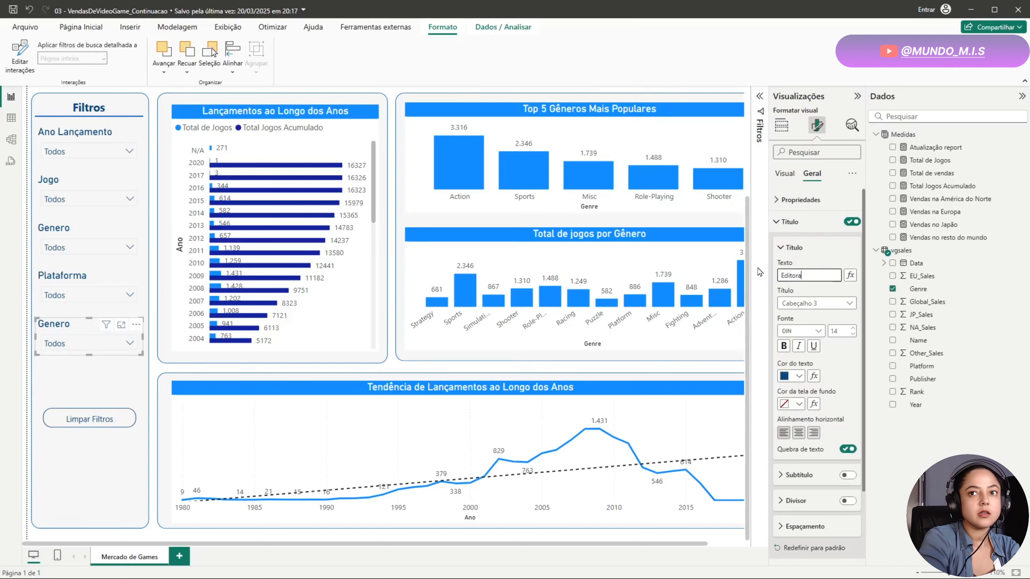
pyautogui.click(79, 329)
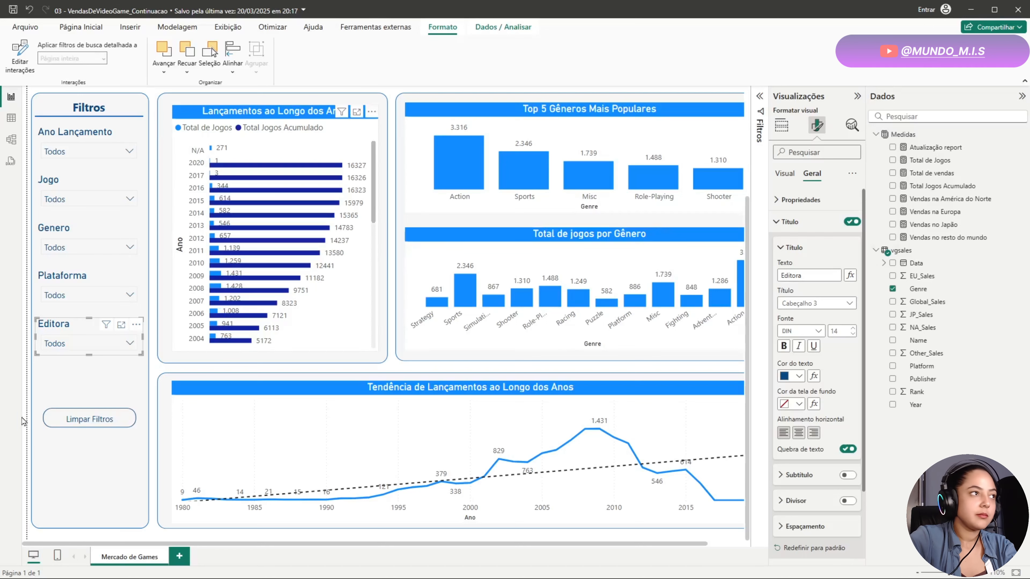
pyautogui.click(67, 136)
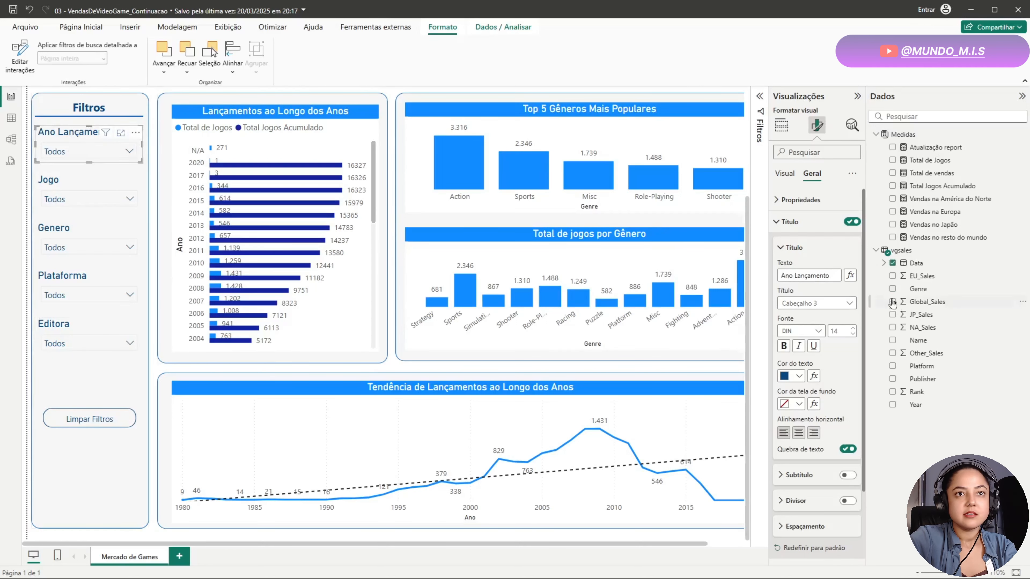
pyautogui.click(883, 263)
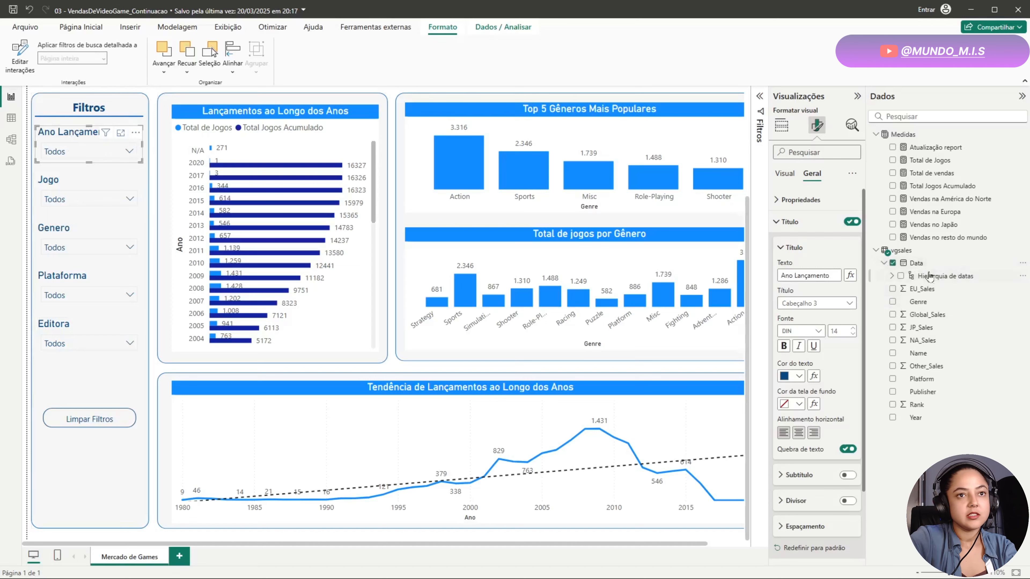
pyautogui.click(884, 262)
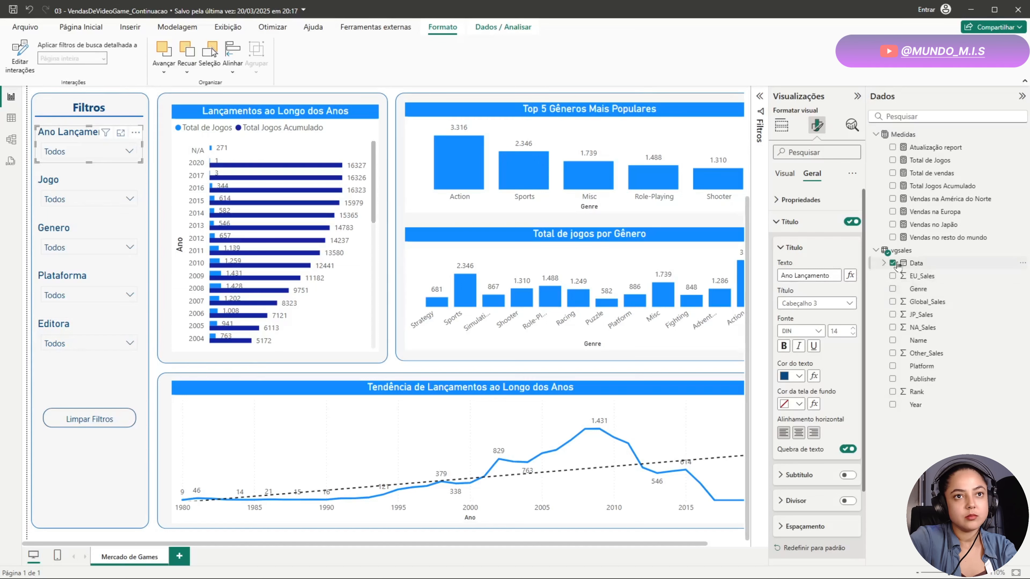
pyautogui.click(884, 263)
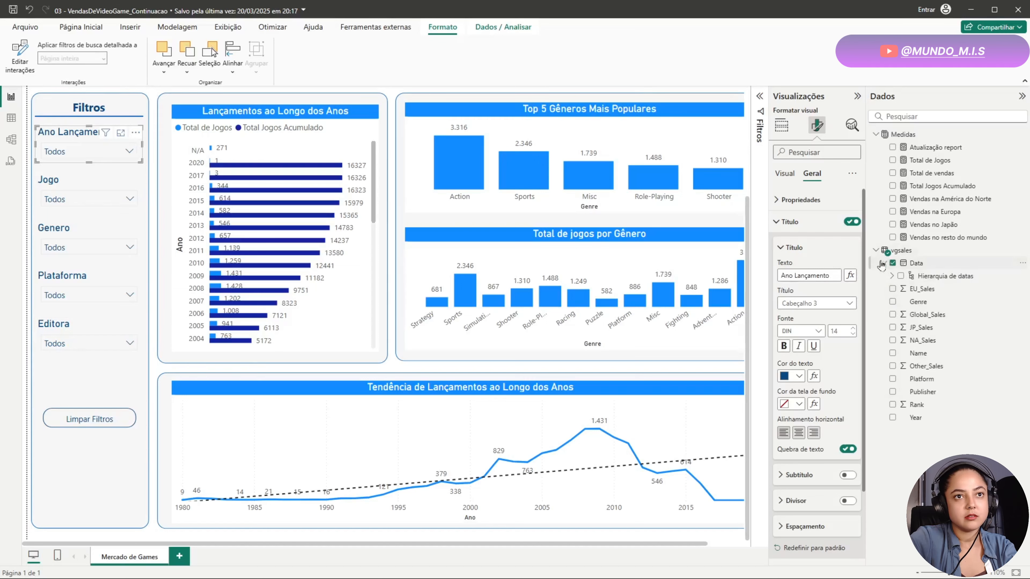
# Replace the Genre field of the Jogo slicer with the Name field from vgsales.
pyautogui.click(61, 182)
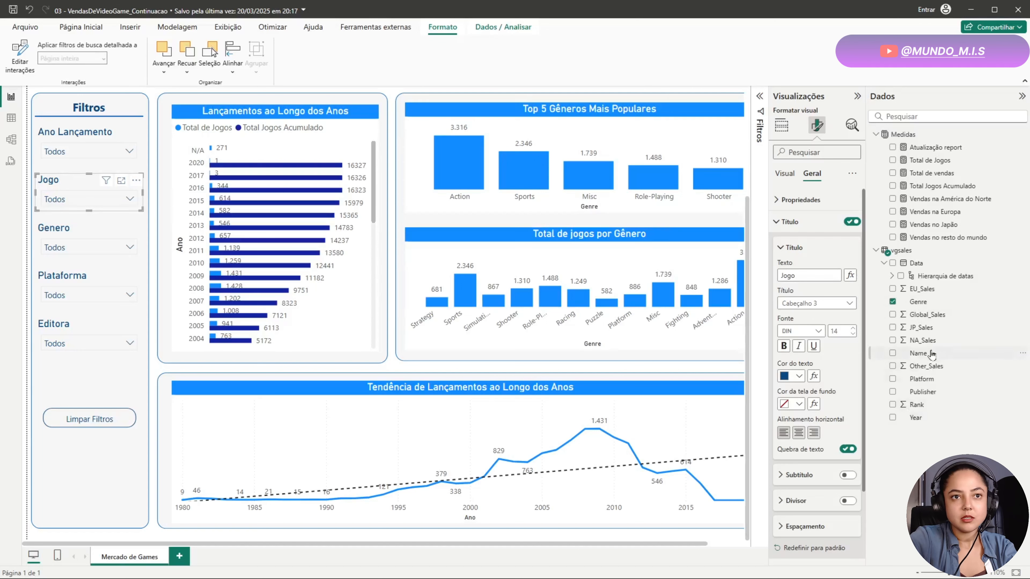
pyautogui.moveTo(918, 353); pyautogui.dragTo(867, 330)
pyautogui.click(785, 123)
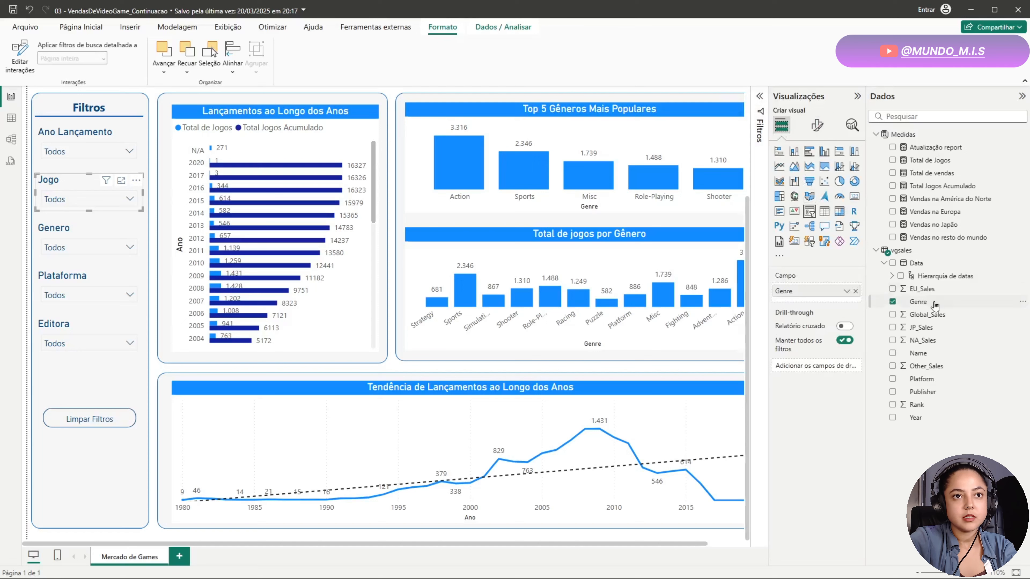
pyautogui.moveTo(931, 353); pyautogui.dragTo(814, 289)
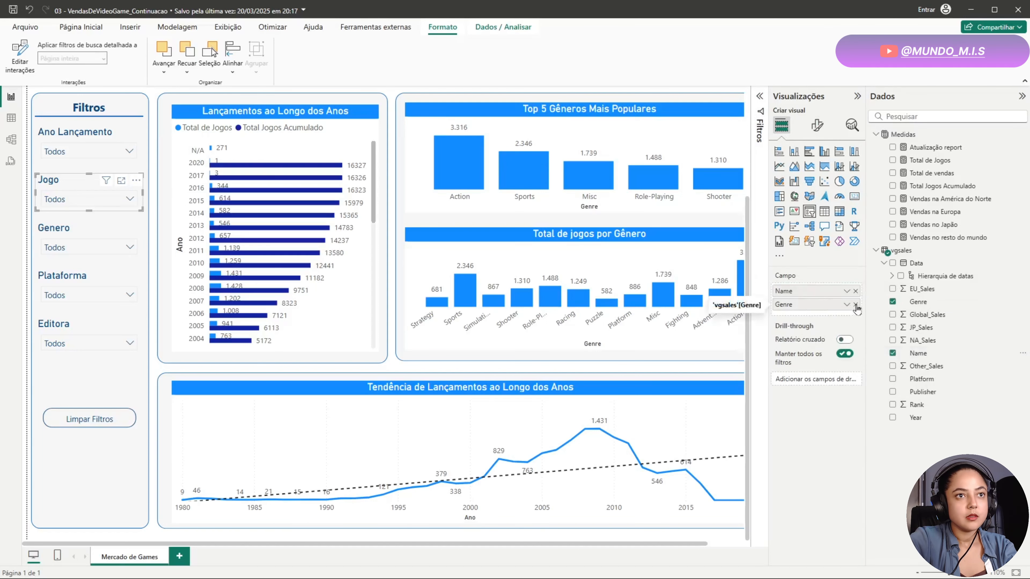
pyautogui.click(855, 304)
# Replace the Genre field of the Plataforma slicer with the Platform field from vgsales.
pyautogui.click(77, 232)
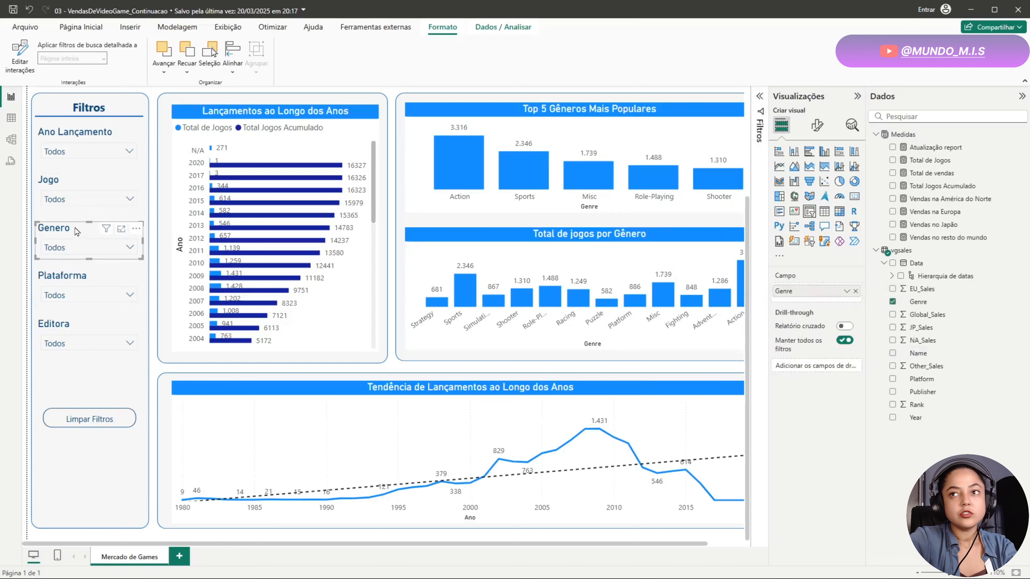
pyautogui.click(62, 278)
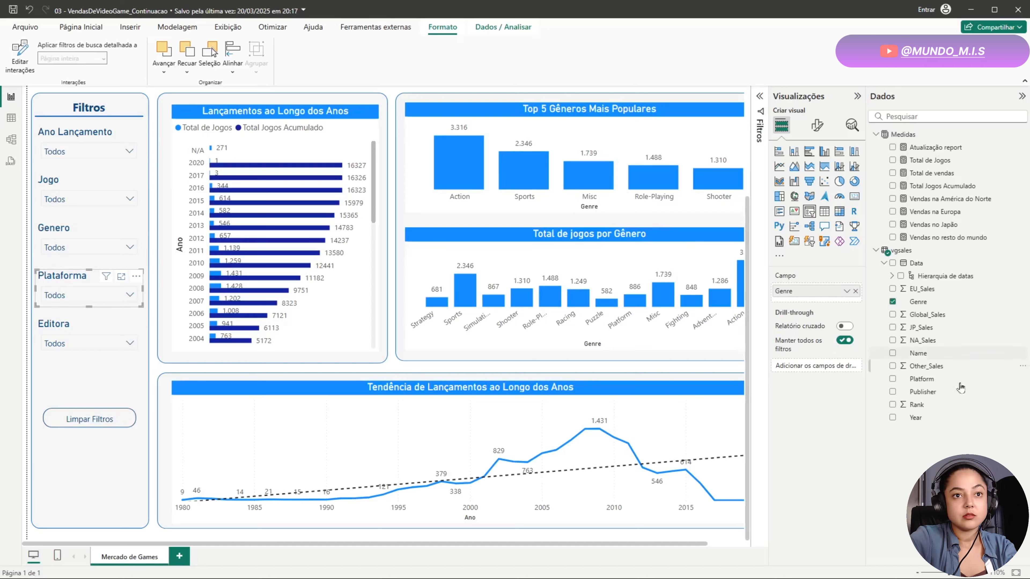
pyautogui.moveTo(935, 388); pyautogui.dragTo(837, 308)
pyautogui.click(855, 304)
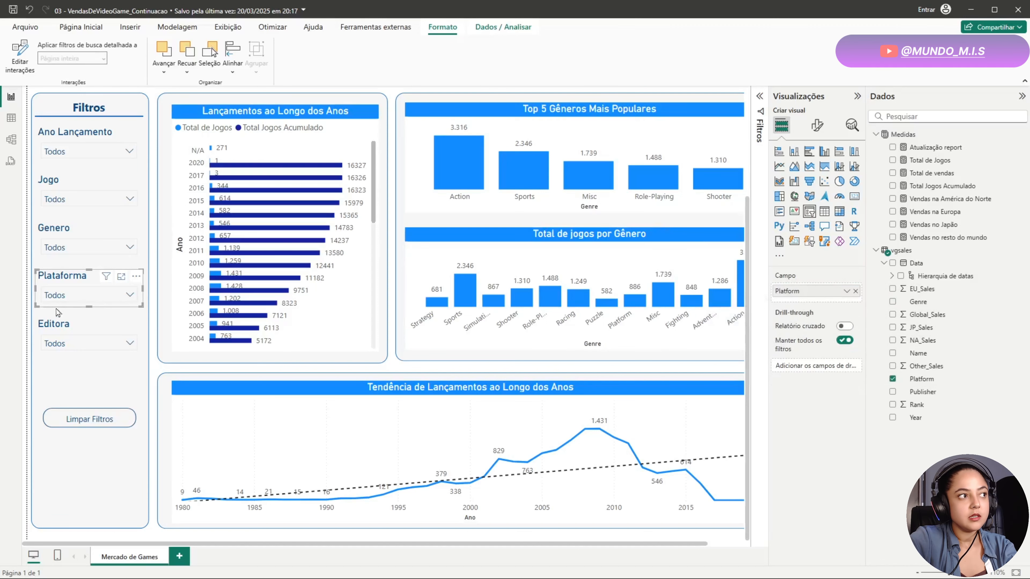
# Replace the Genre field of the Editora slicer with the Publisher field from vgsales.
pyautogui.click(63, 326)
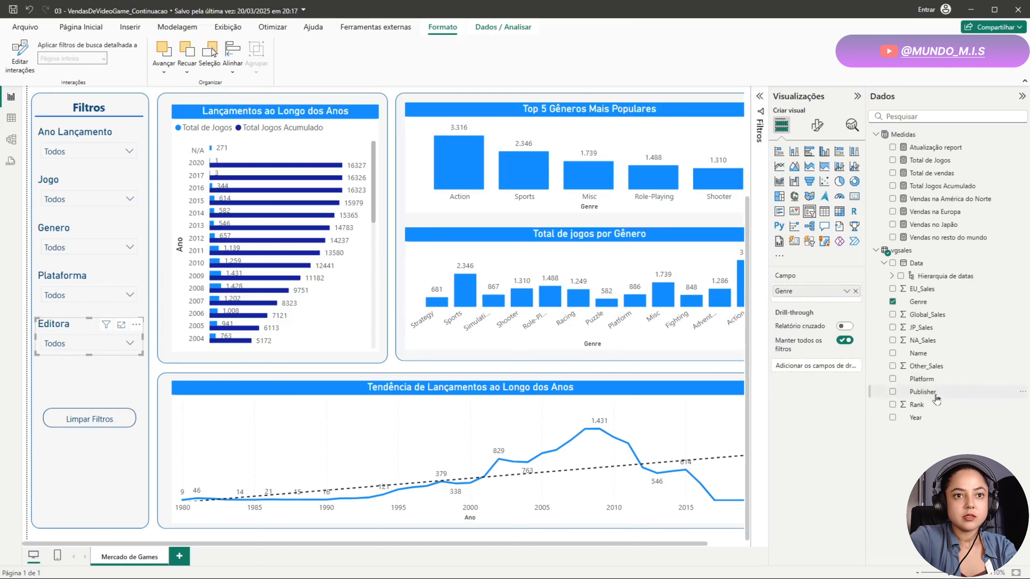
pyautogui.moveTo(935, 400); pyautogui.dragTo(827, 290)
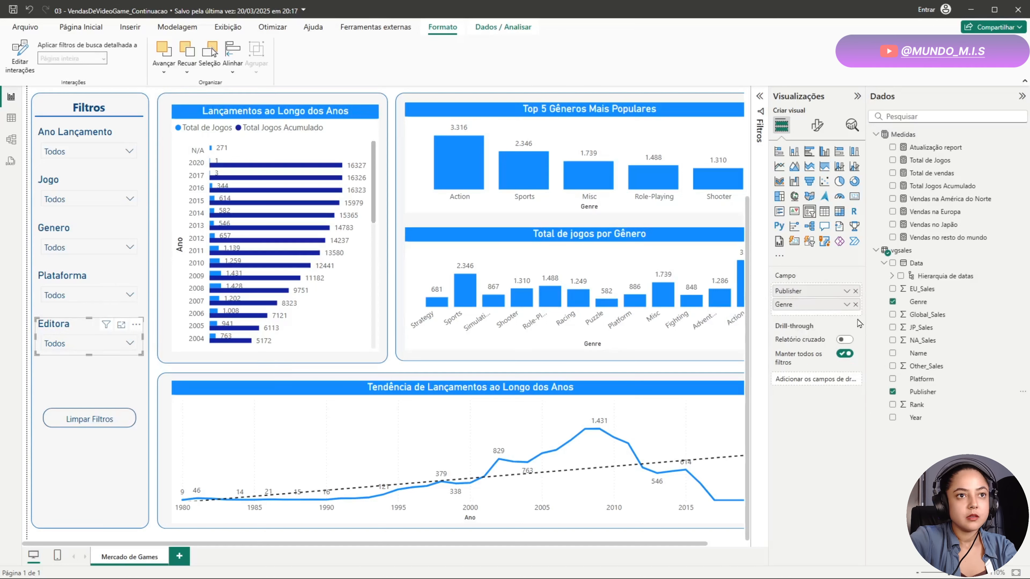
pyautogui.click(854, 304)
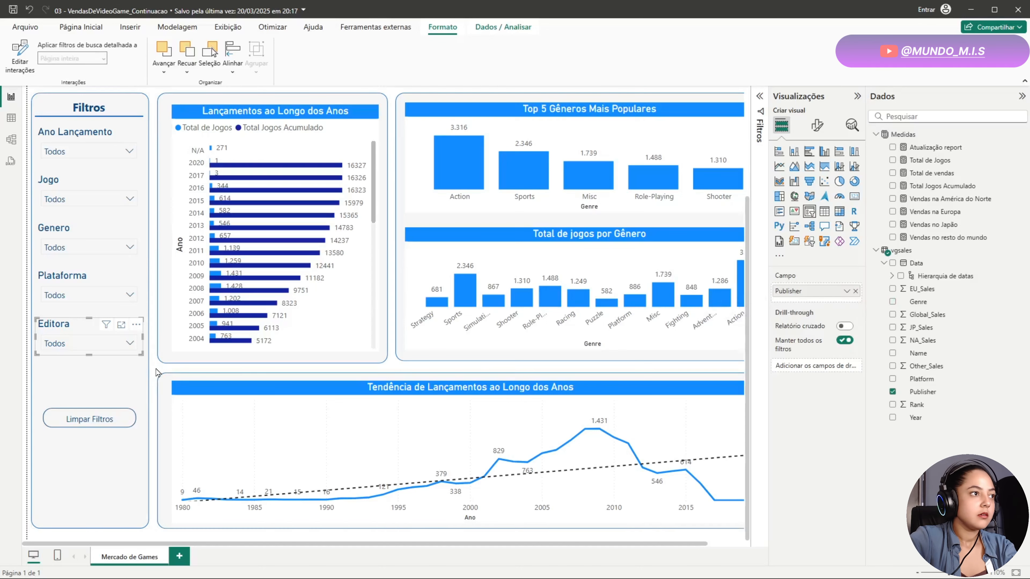
# Move the Limpar Filtros button up inside the Filtros box to sit just below the Editora slicer.
pyautogui.click(147, 369)
pyautogui.click(90, 420)
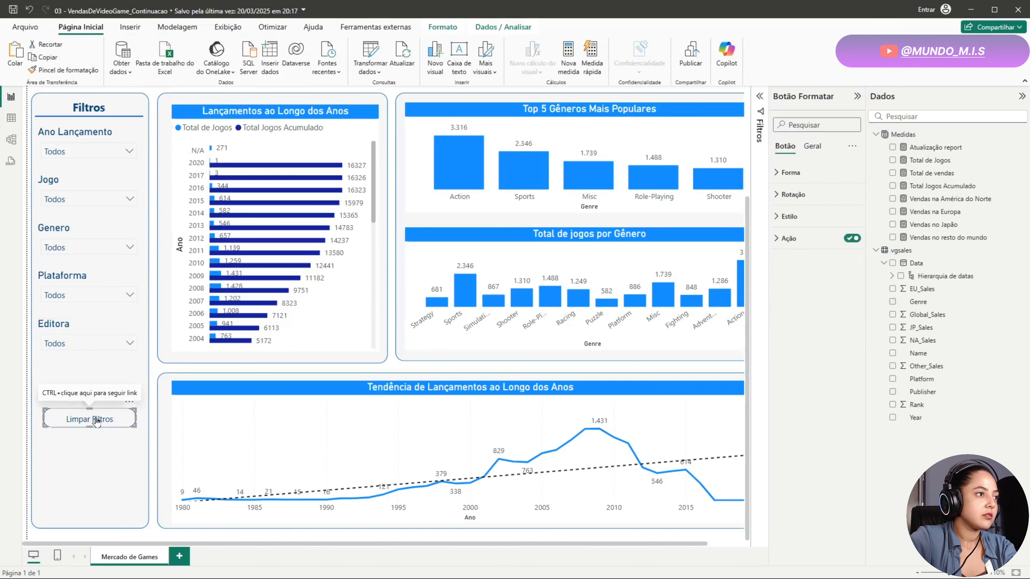
pyautogui.moveTo(90, 419); pyautogui.dragTo(95, 385)
pyautogui.click(162, 372)
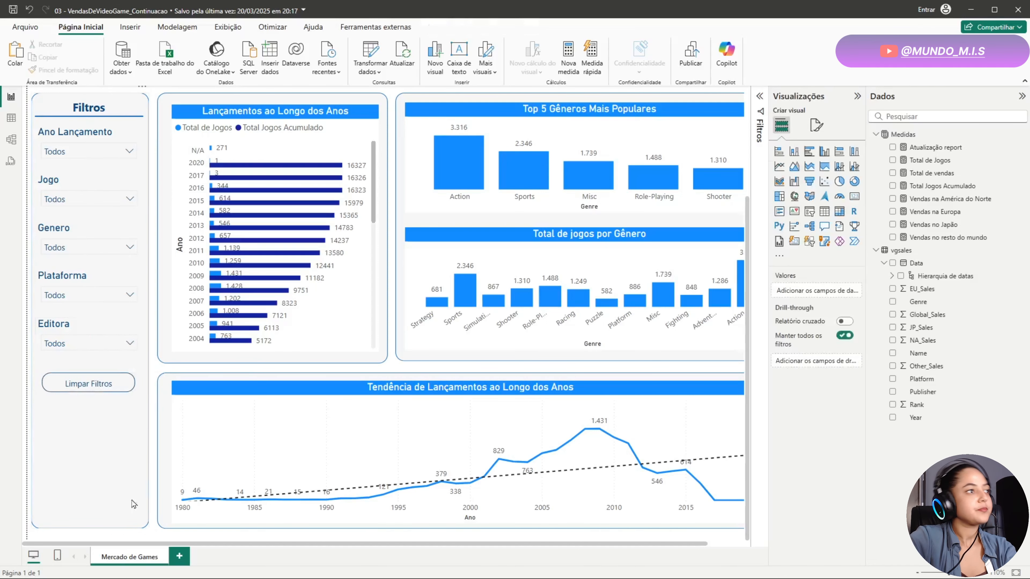
pyautogui.click(112, 502)
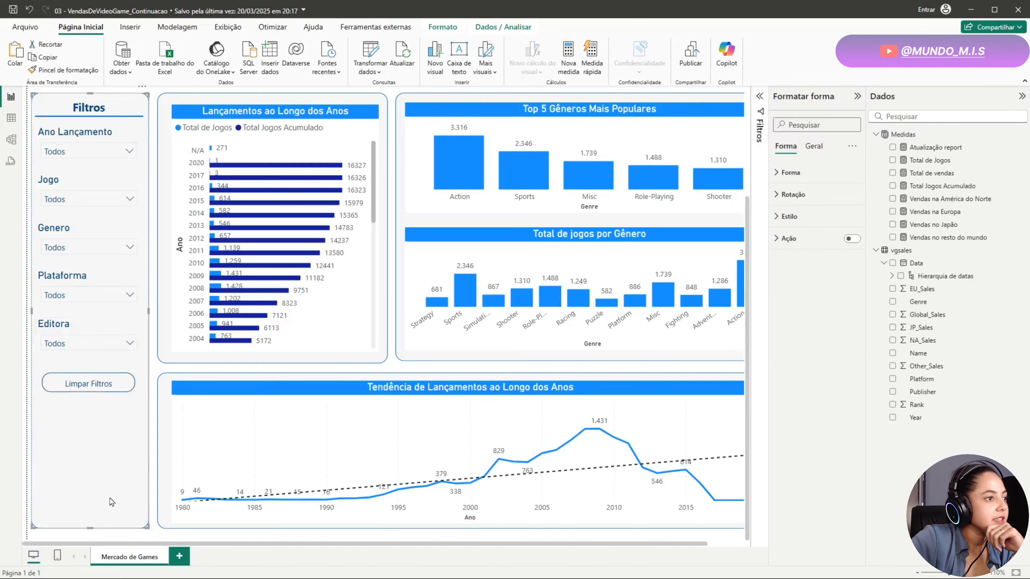
pyautogui.click(154, 445)
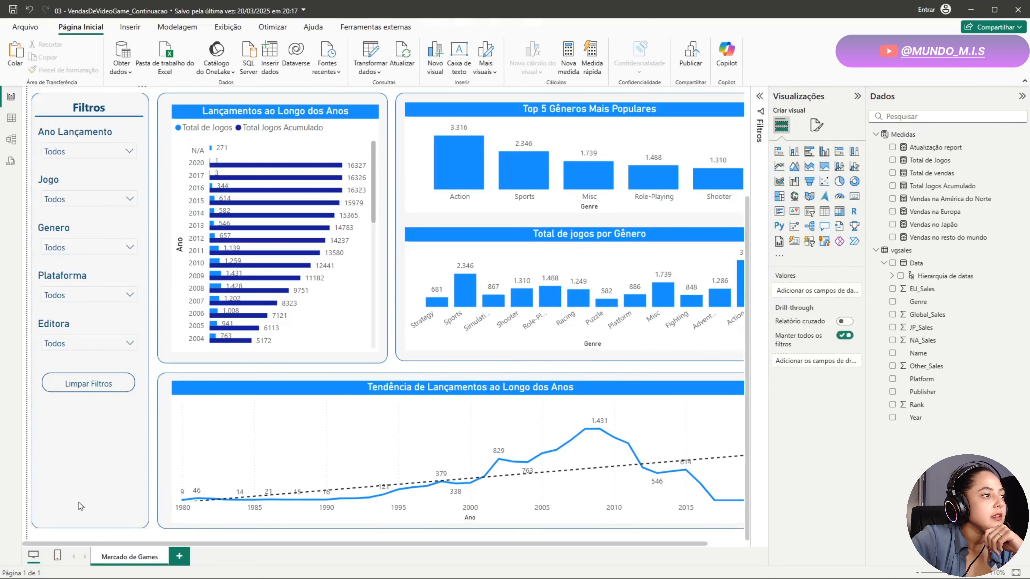
pyautogui.scroll(3, 176, 203)
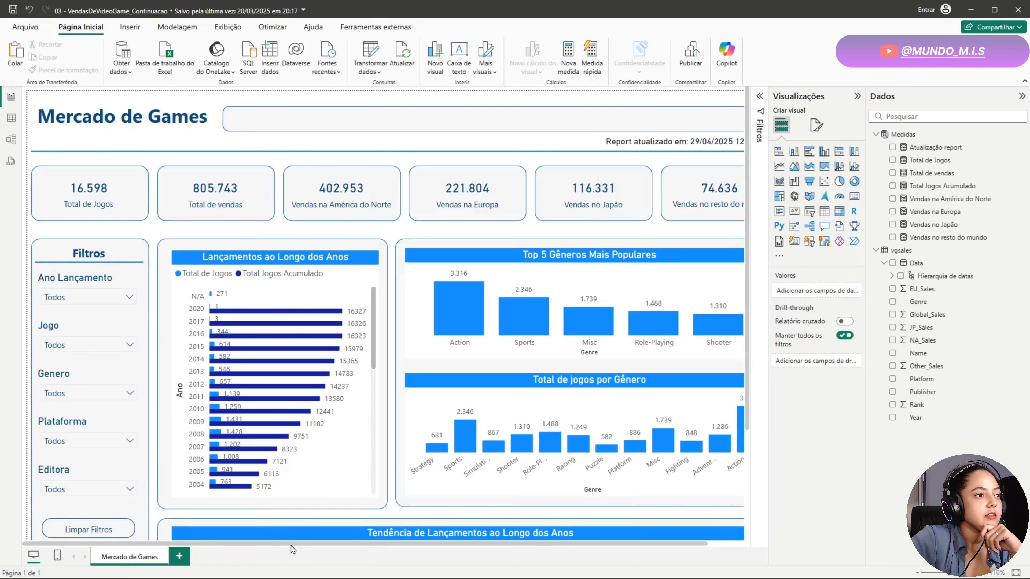
pyautogui.moveTo(292, 543); pyautogui.dragTo(531, 554)
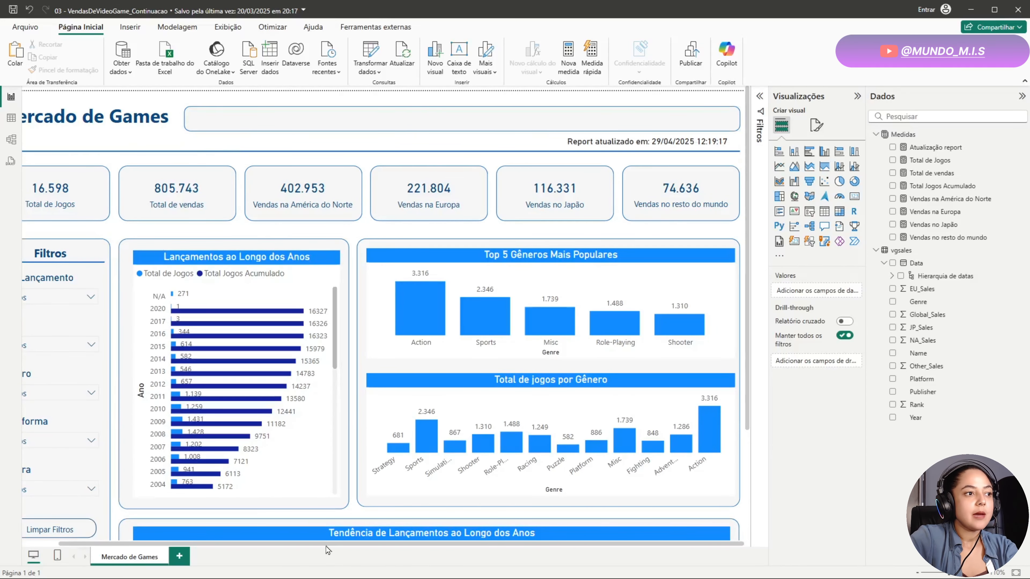
pyautogui.moveTo(327, 546); pyautogui.dragTo(101, 550)
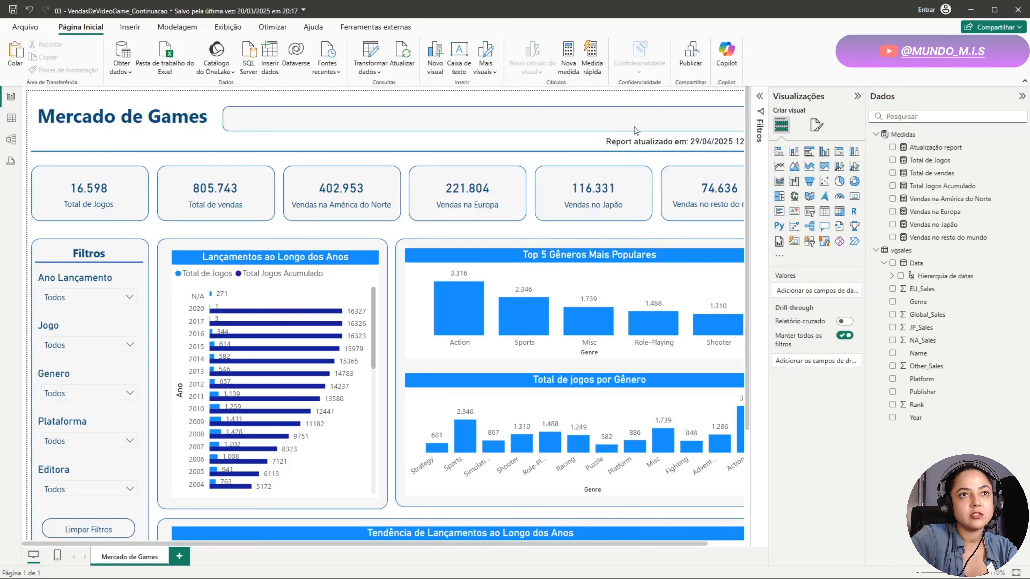
# Collapse the Dados pane and insert a page navigator (Navegador de página) on the Mercado de Games page.
pyautogui.click(1022, 96)
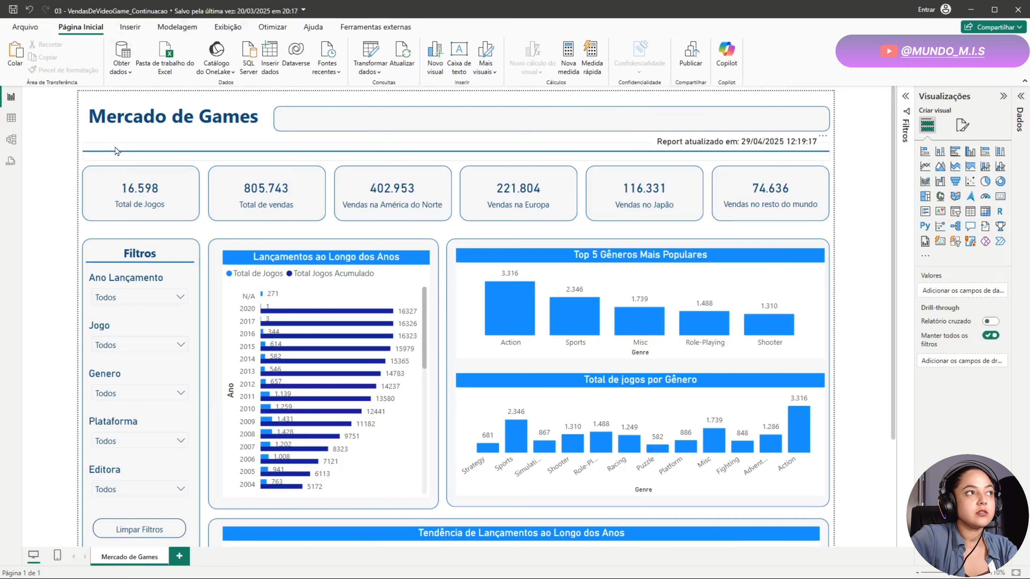
pyautogui.click(105, 138)
pyautogui.click(105, 144)
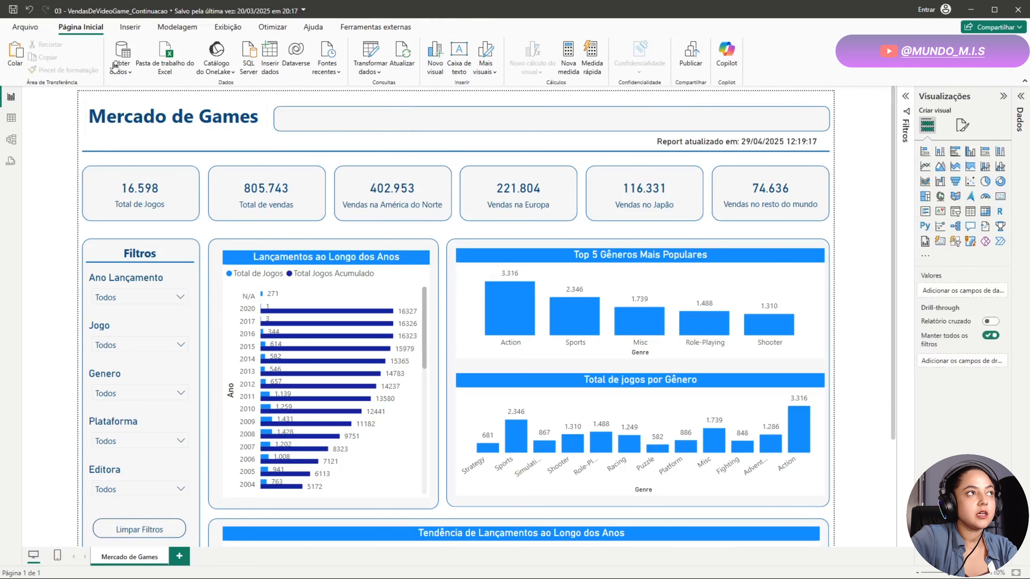
pyautogui.click(137, 29)
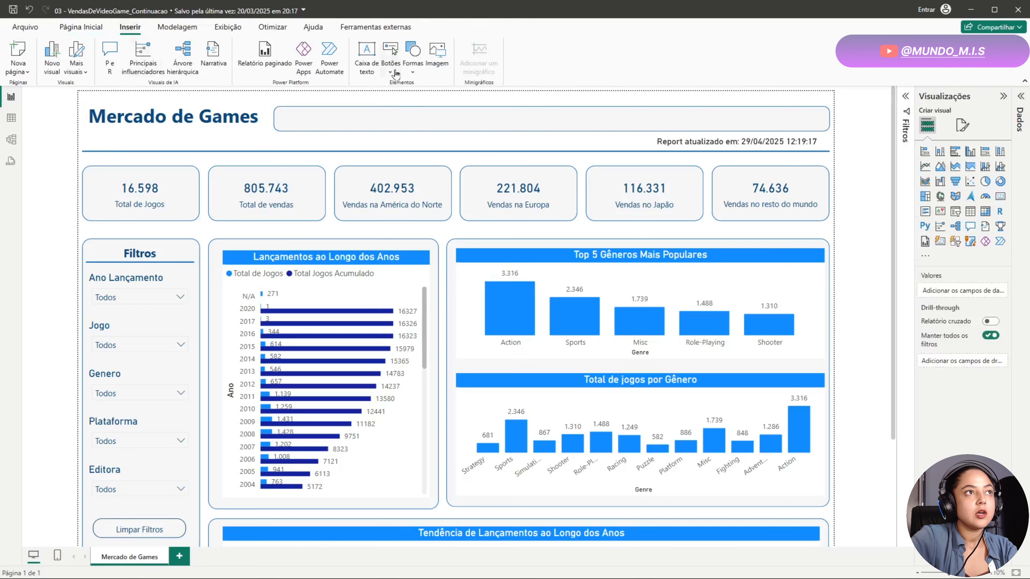
pyautogui.click(389, 61)
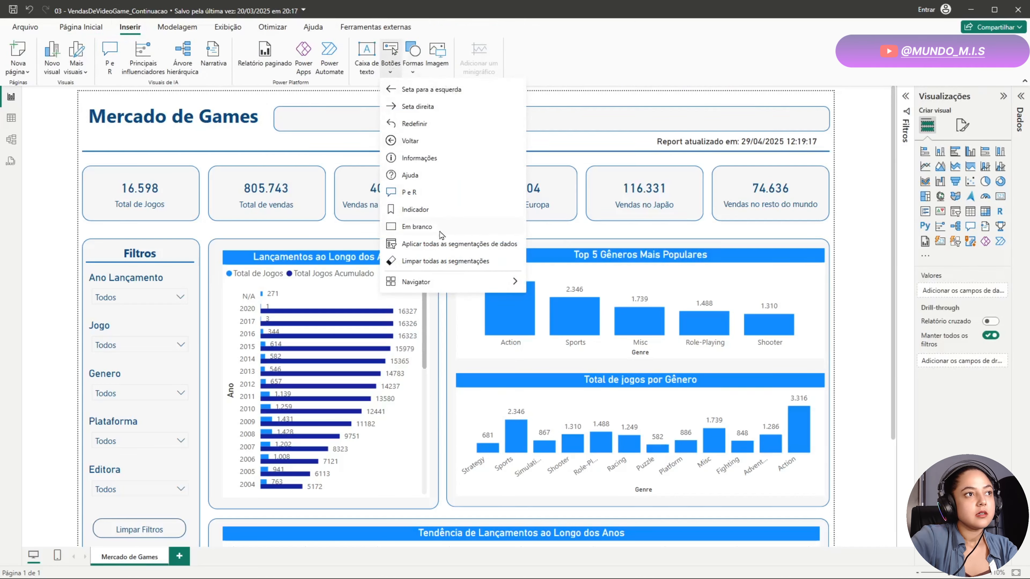
pyautogui.moveTo(441, 288)
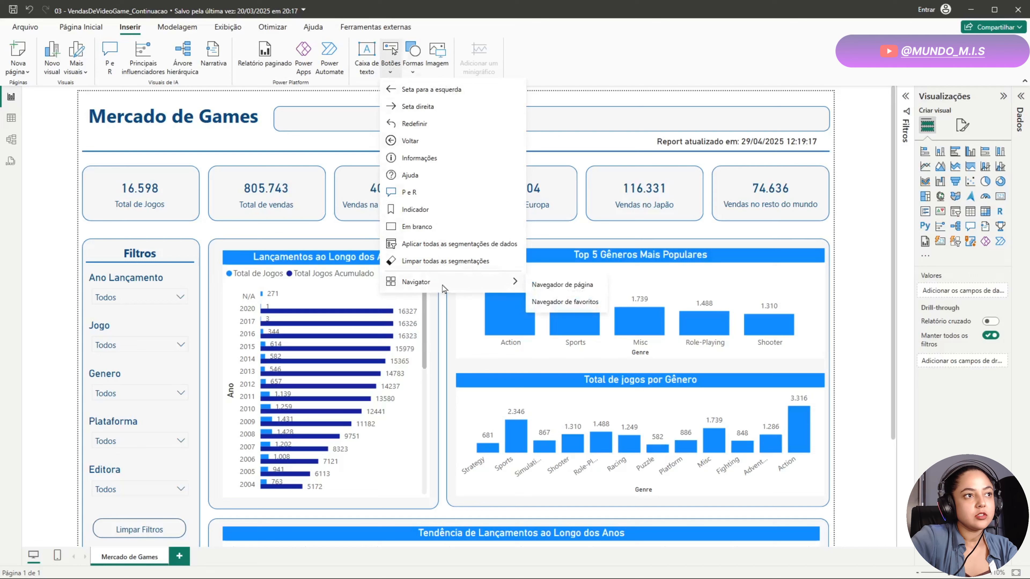
pyautogui.click(581, 285)
# Place the page navigator inside the empty header box beside the Mercado de Games title and stretch it across the box's width.
pyautogui.moveTo(126, 112); pyautogui.dragTo(335, 130)
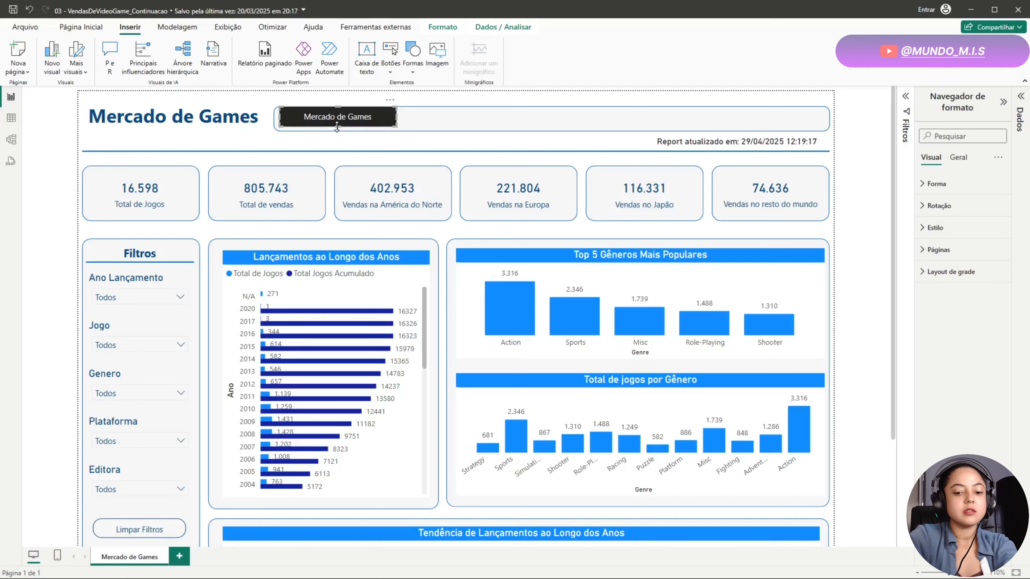
pyautogui.press('Down')
pyautogui.press('Down')
pyautogui.press('Down')
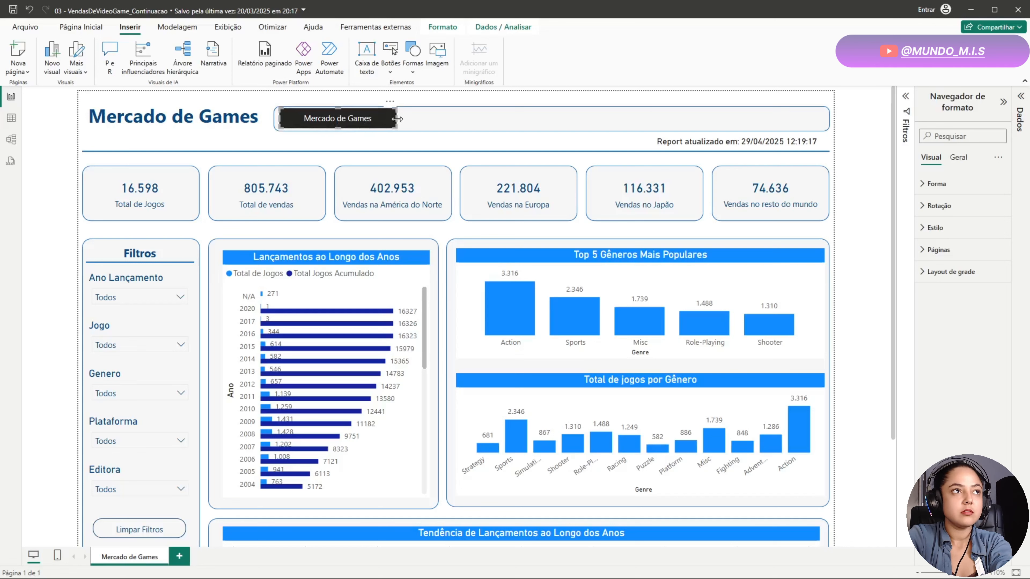
pyautogui.moveTo(398, 118); pyautogui.dragTo(825, 123)
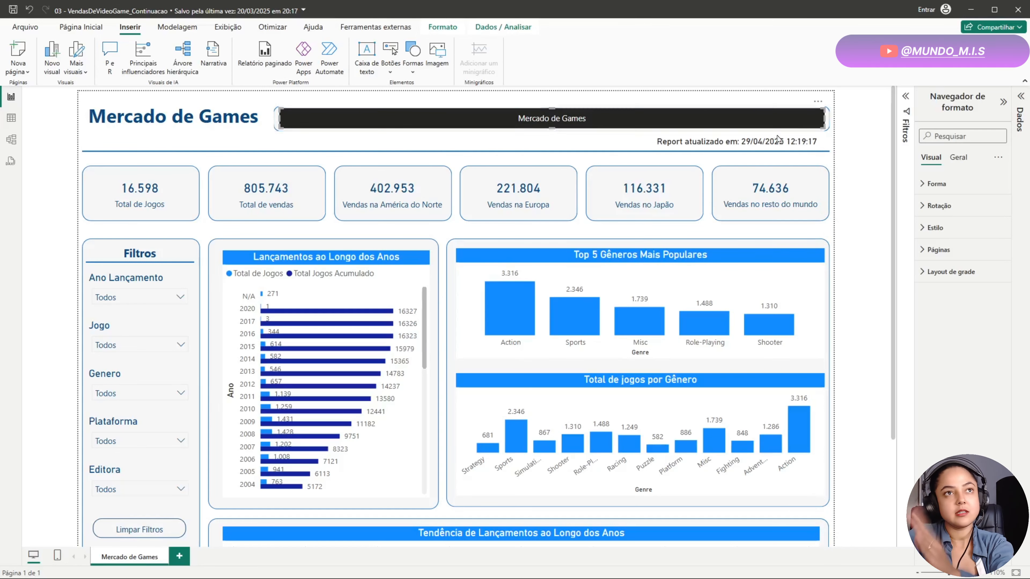
pyautogui.click(284, 142)
pyautogui.click(724, 124)
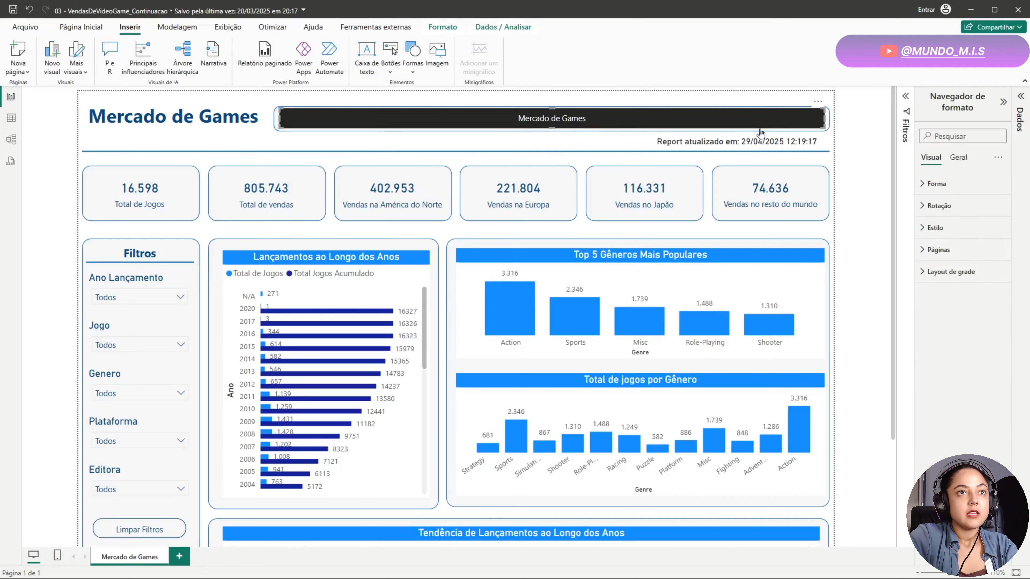
# Set the rounded corners of the page navigator's rectangle shape to 15 px.
pyautogui.click(960, 158)
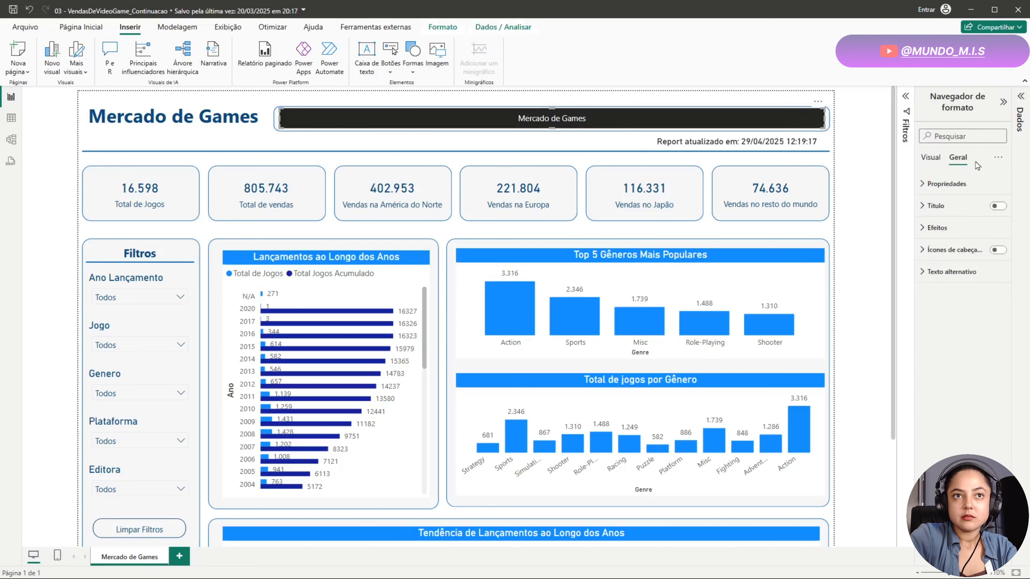
pyautogui.click(928, 185)
pyautogui.click(937, 162)
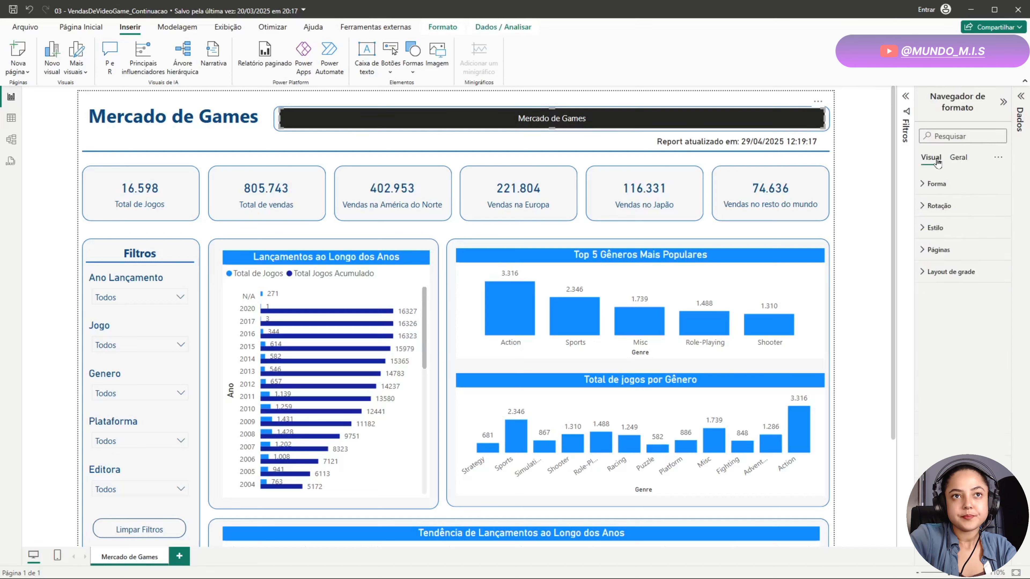
pyautogui.click(918, 186)
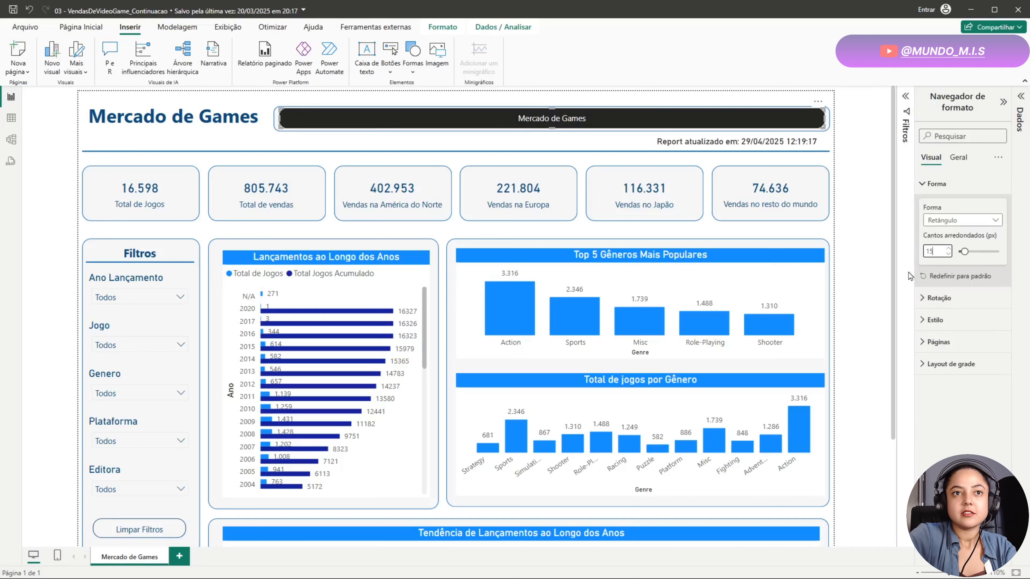
pyautogui.click(845, 140)
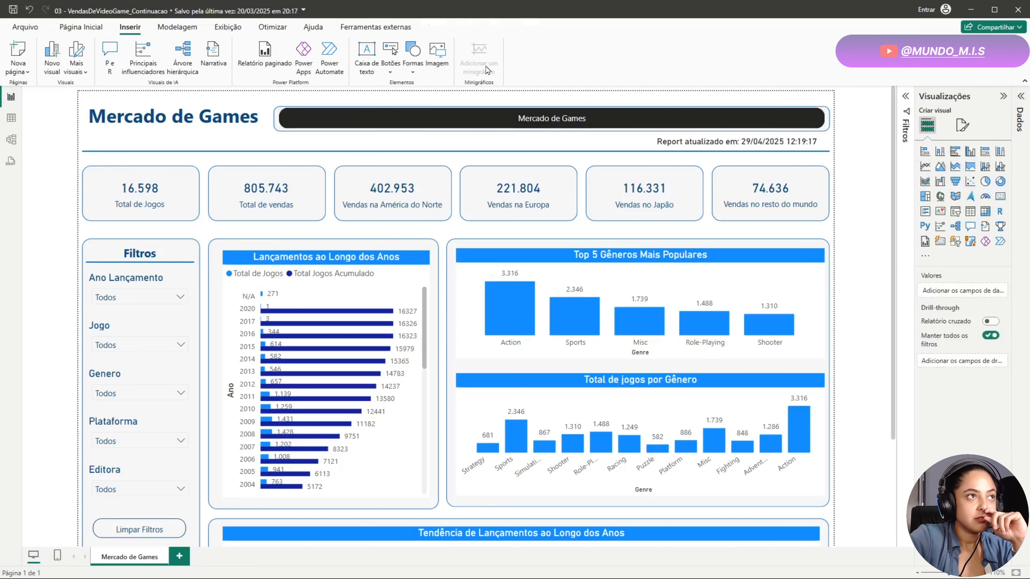
# Set the page navigator's fill color for the Selecionado state to dark blue.
pyautogui.click(767, 129)
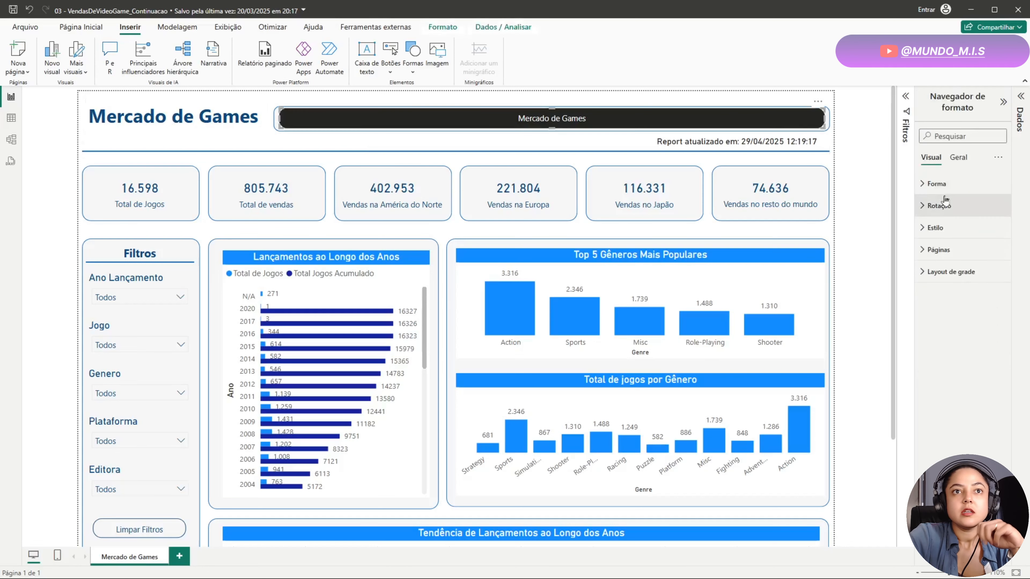
pyautogui.click(922, 186)
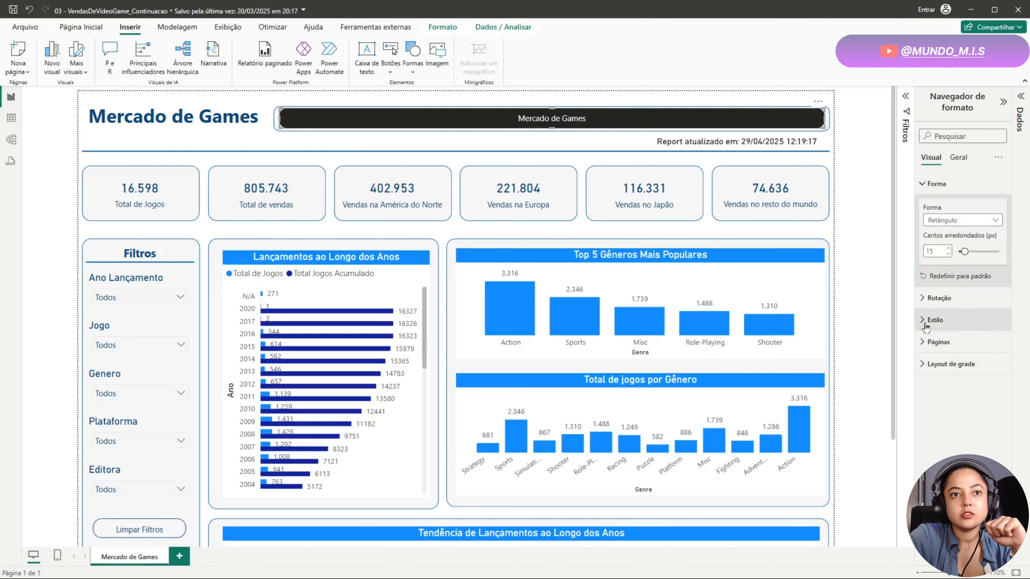
pyautogui.click(932, 320)
pyautogui.scroll(-3, 963, 304)
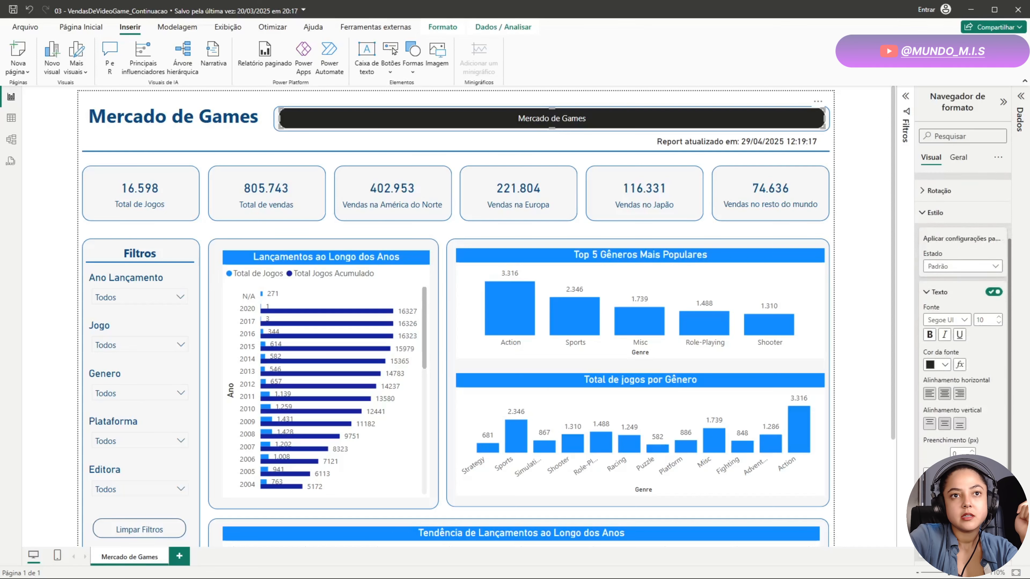
pyautogui.click(961, 266)
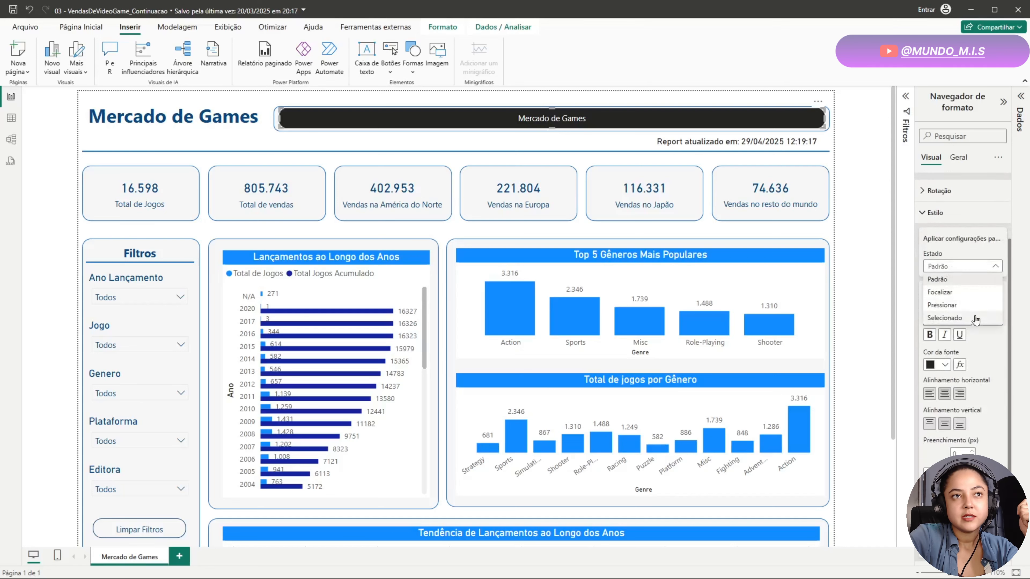
pyautogui.click(945, 318)
pyautogui.scroll(-3, 953, 406)
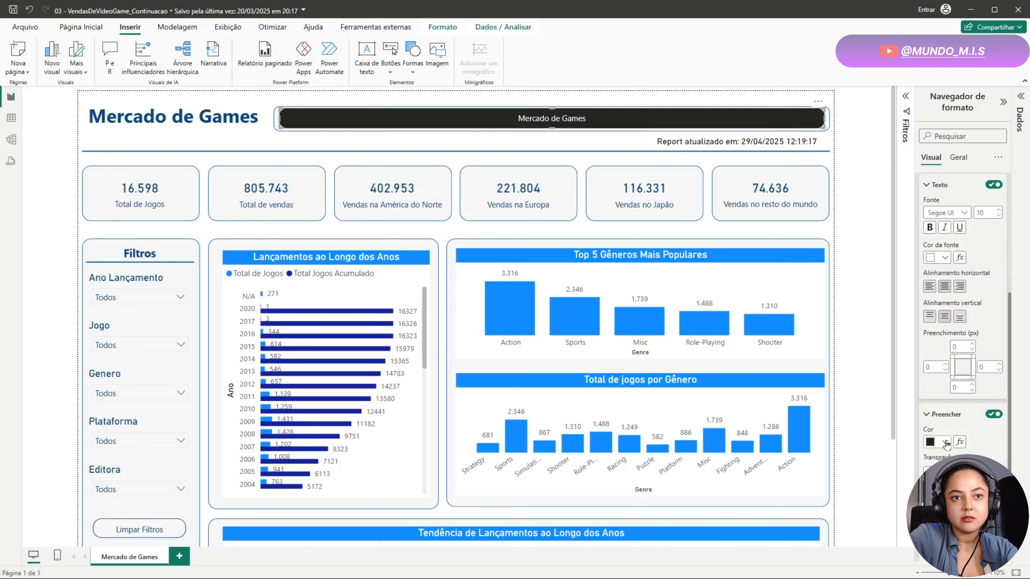
pyautogui.click(944, 442)
pyautogui.click(898, 357)
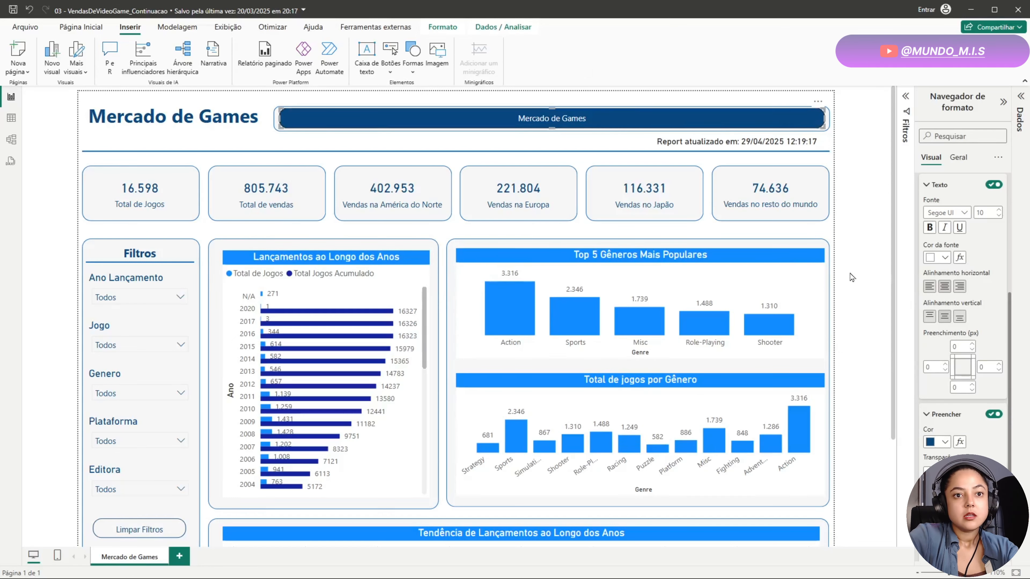
pyautogui.click(853, 295)
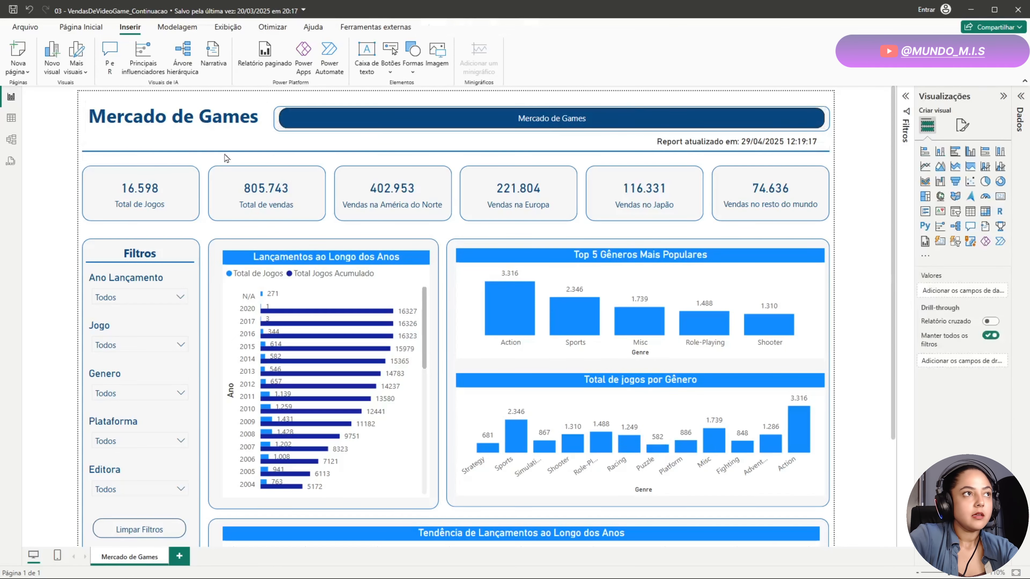
# Add a new blank report page and return to the Mercado de Games page to check the page navigator.
pyautogui.click(746, 121)
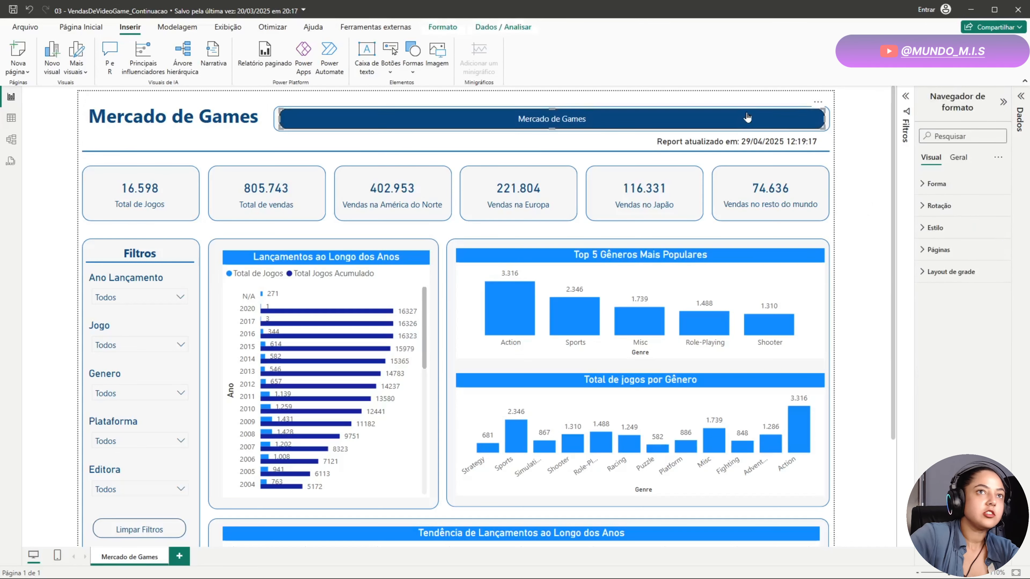
pyautogui.click(856, 162)
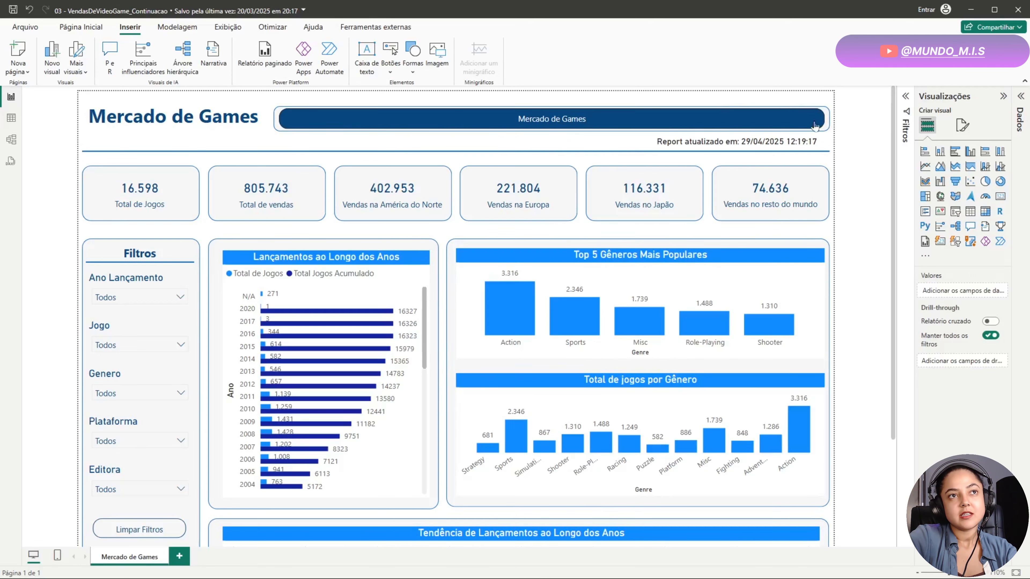
pyautogui.click(181, 557)
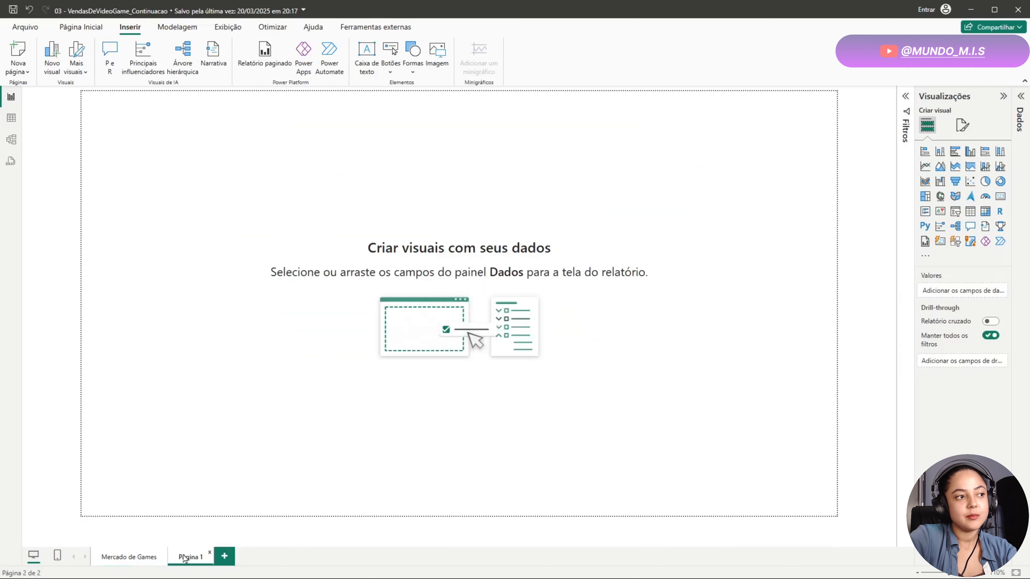
pyautogui.click(120, 562)
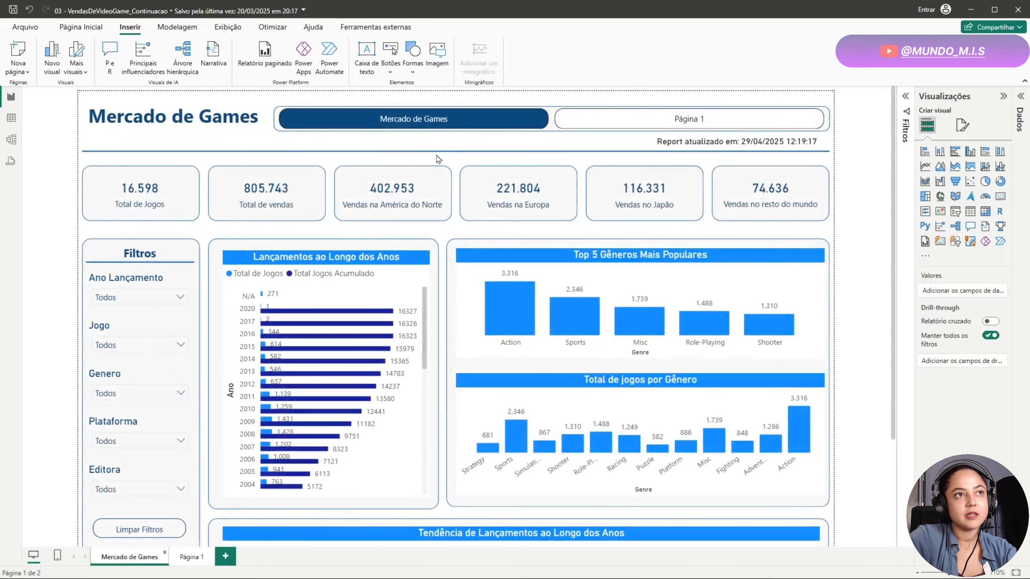